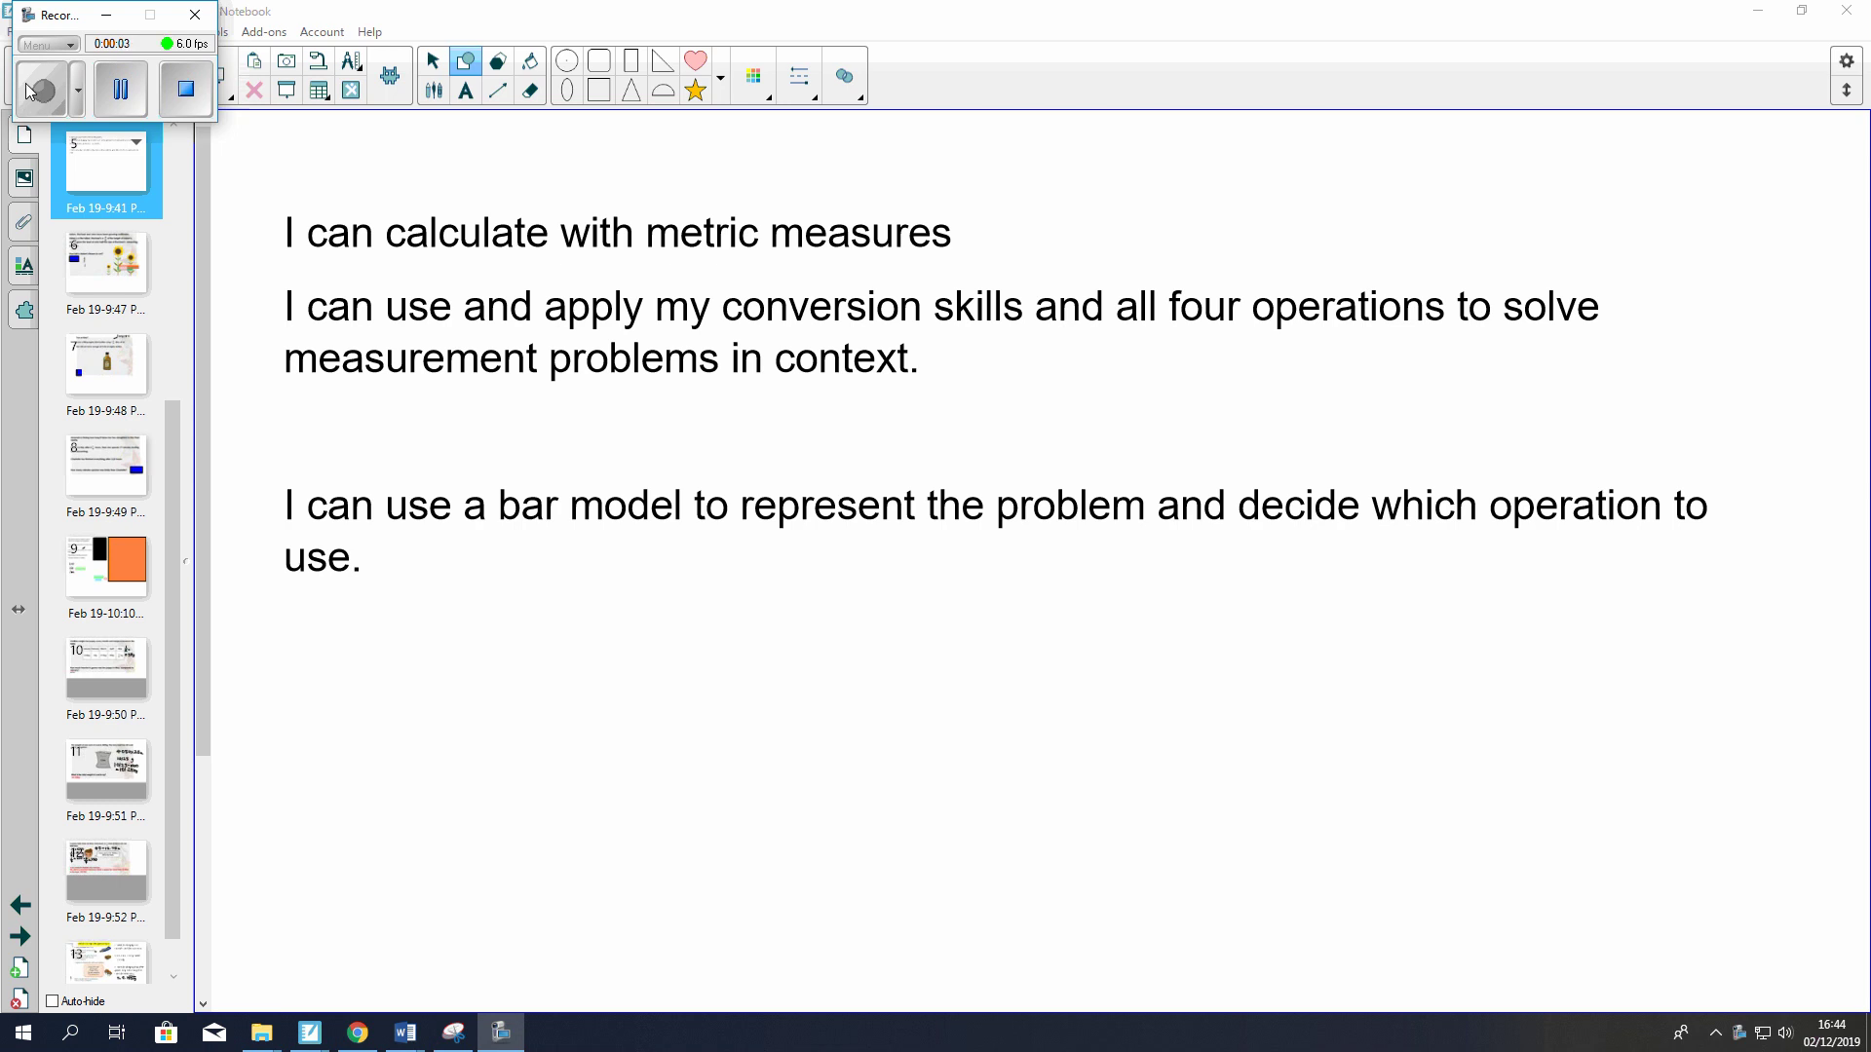
# - Jump to page 6, the sunflower problem about Adam's flower height
pyautogui.click(110, 237)
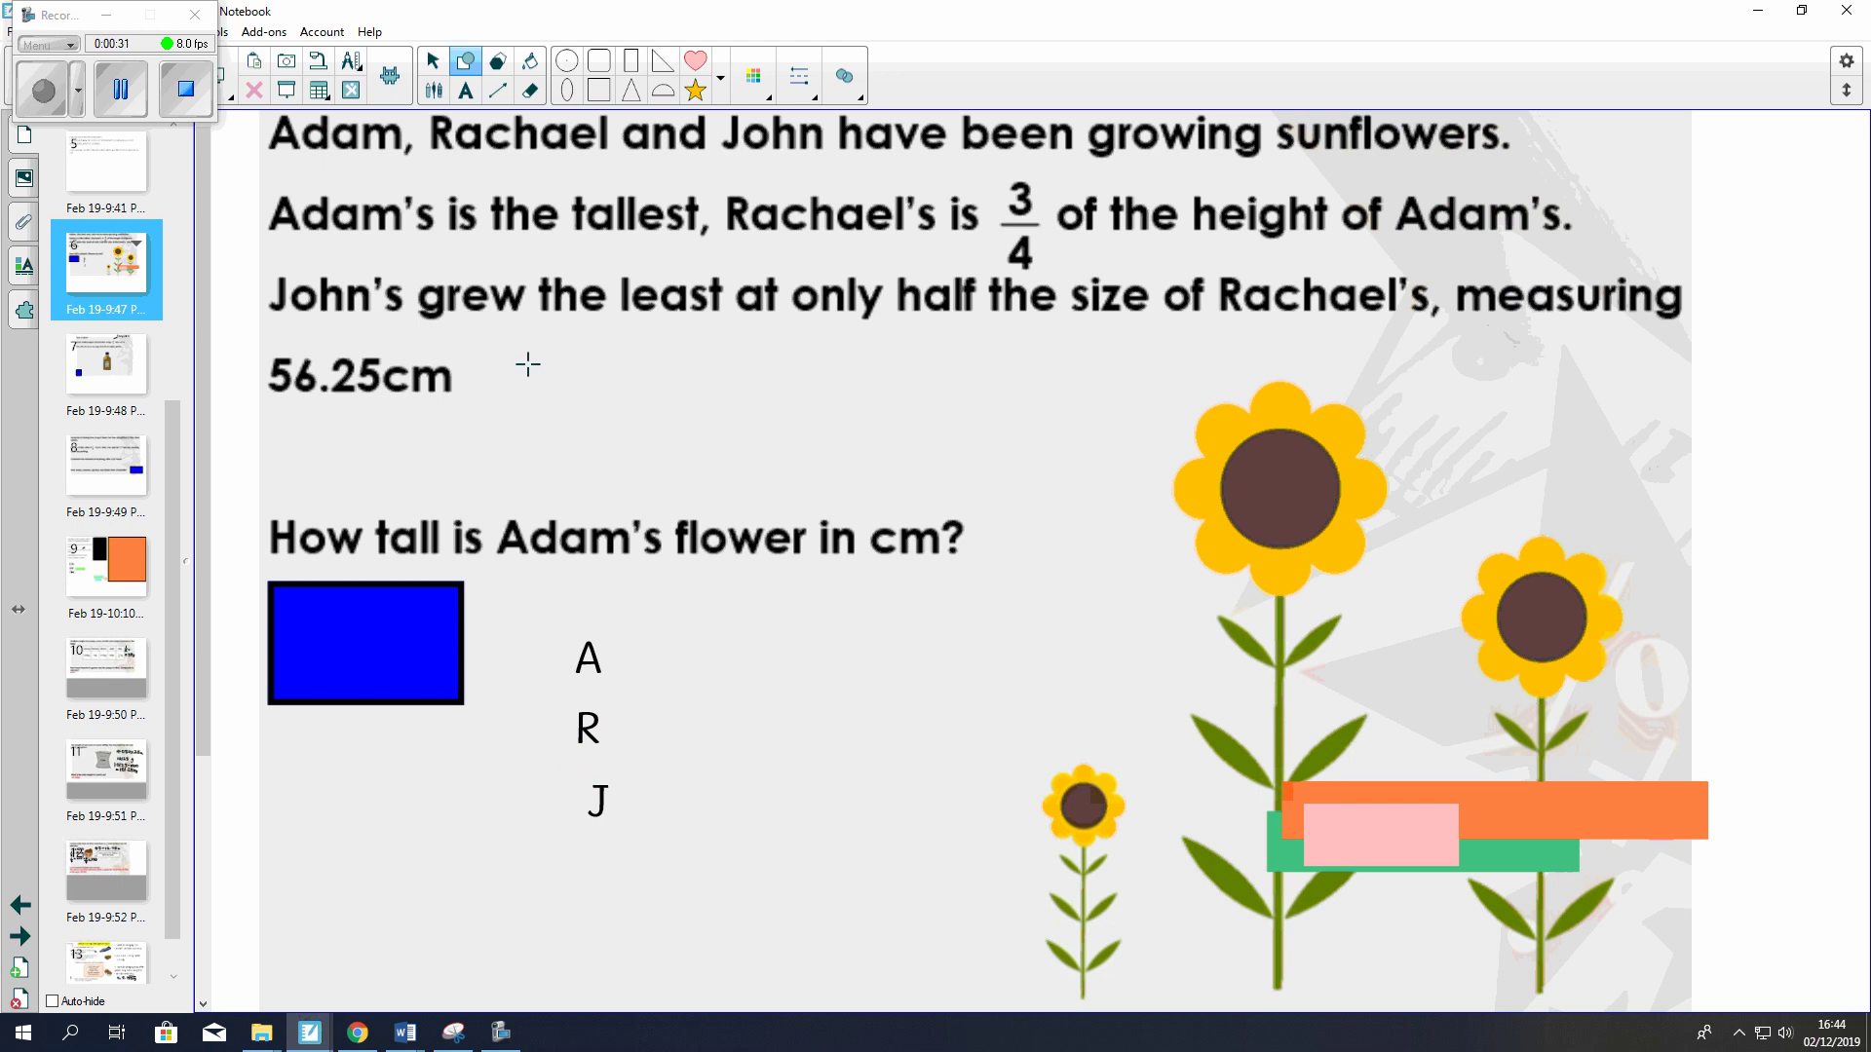
# - Drag the orange bar beside A, the green bar beside R and the pink bar beside J
pyautogui.click(432, 61)
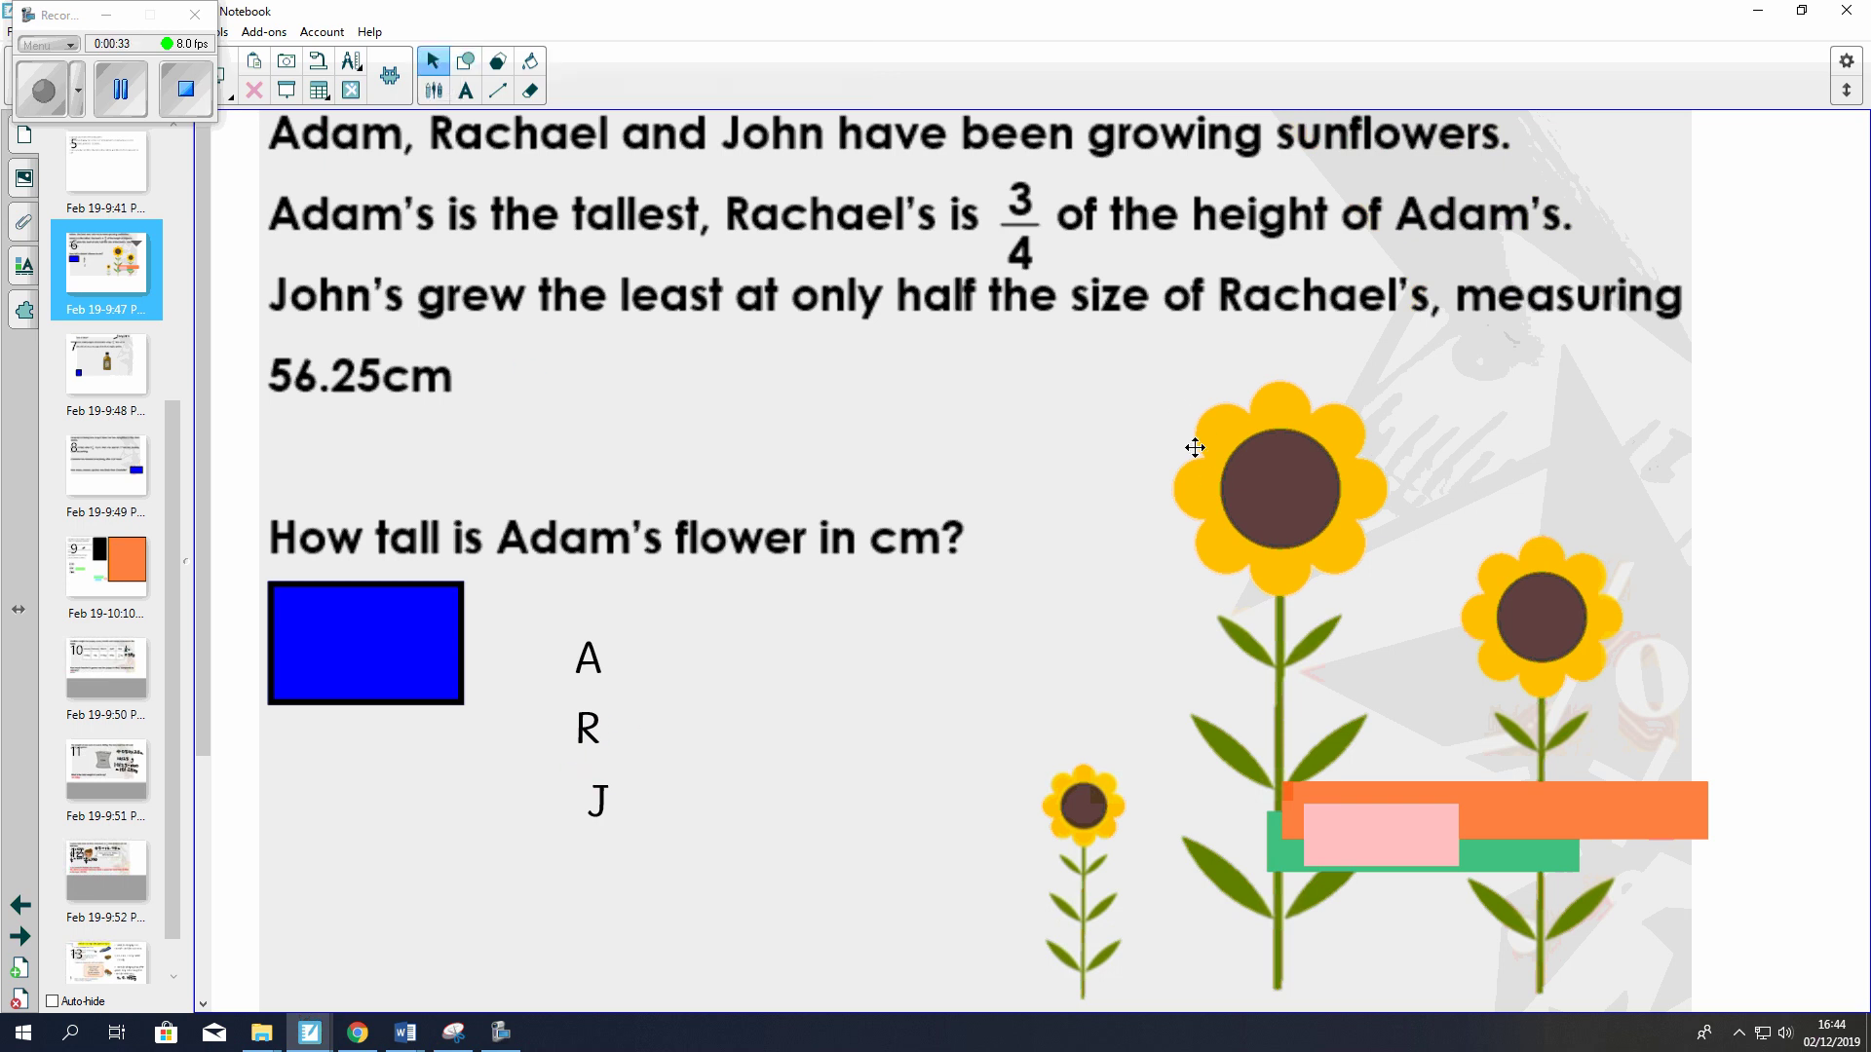
pyautogui.moveTo(1601, 813); pyautogui.dragTo(924, 656)
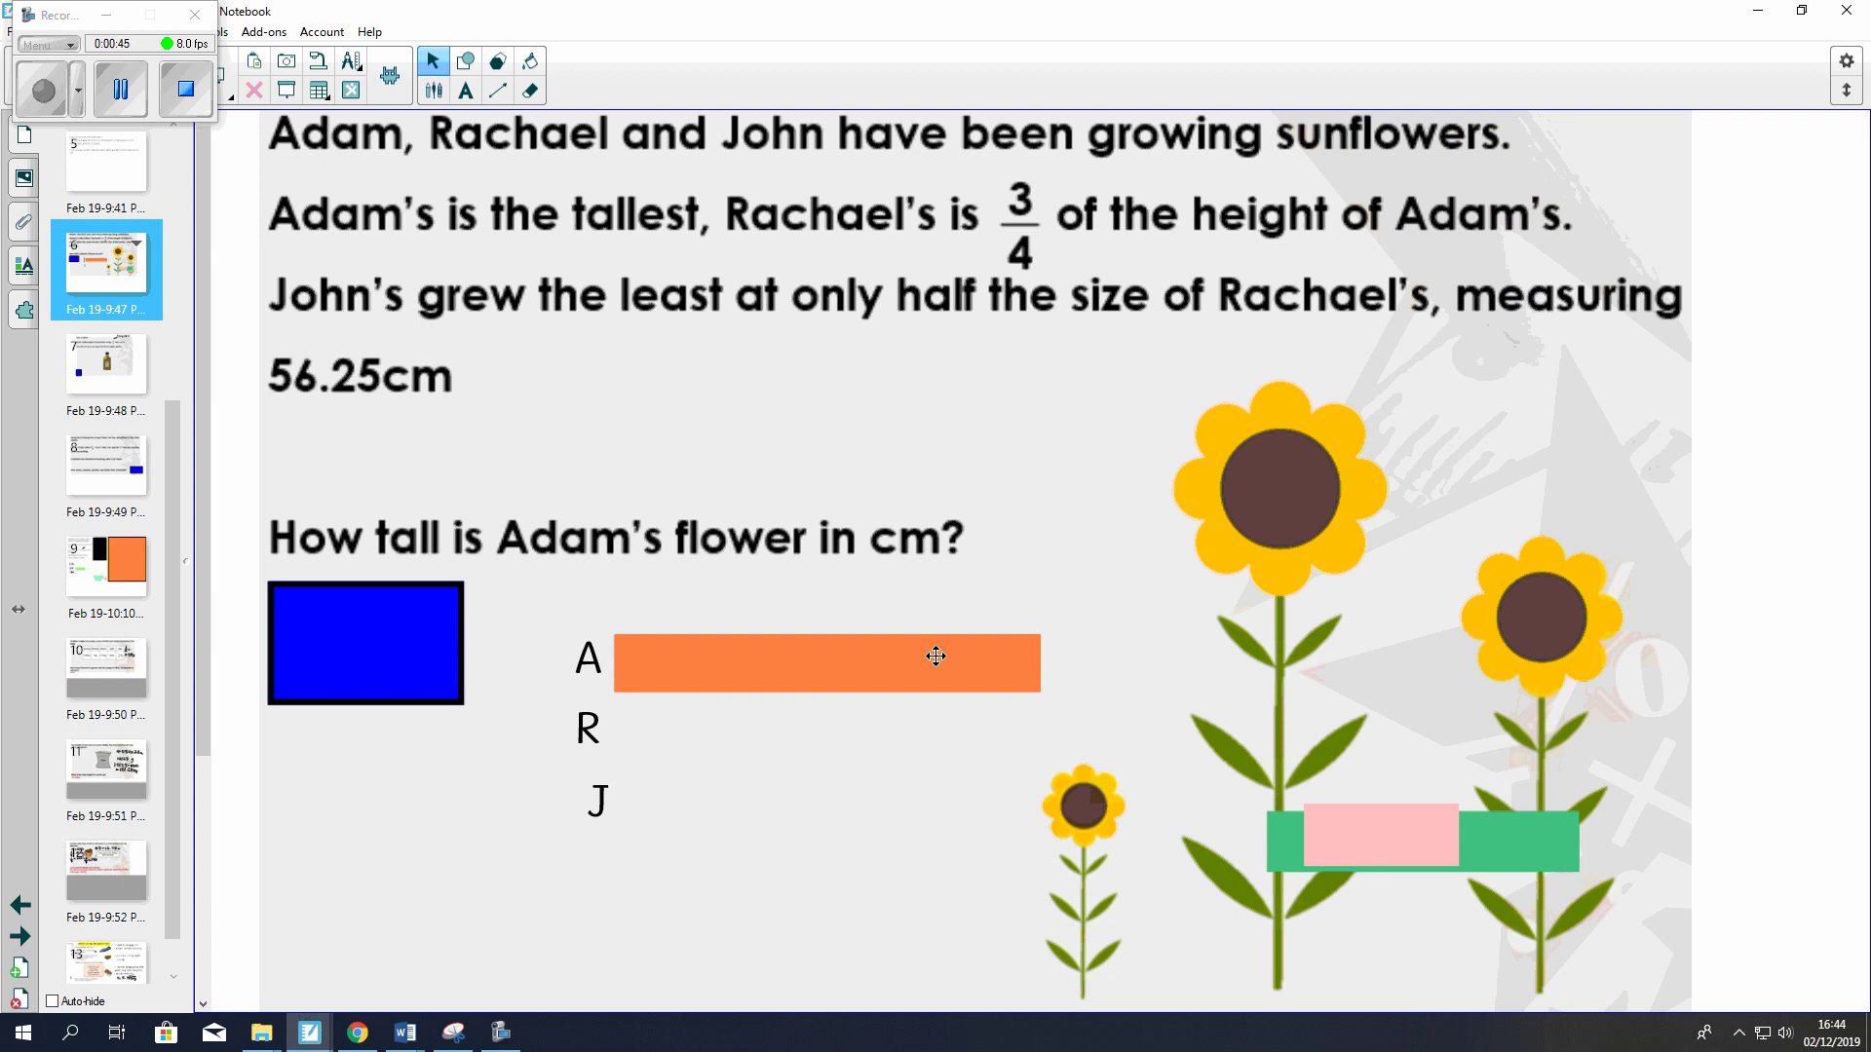
pyautogui.moveTo(1530, 844); pyautogui.dragTo(896, 738)
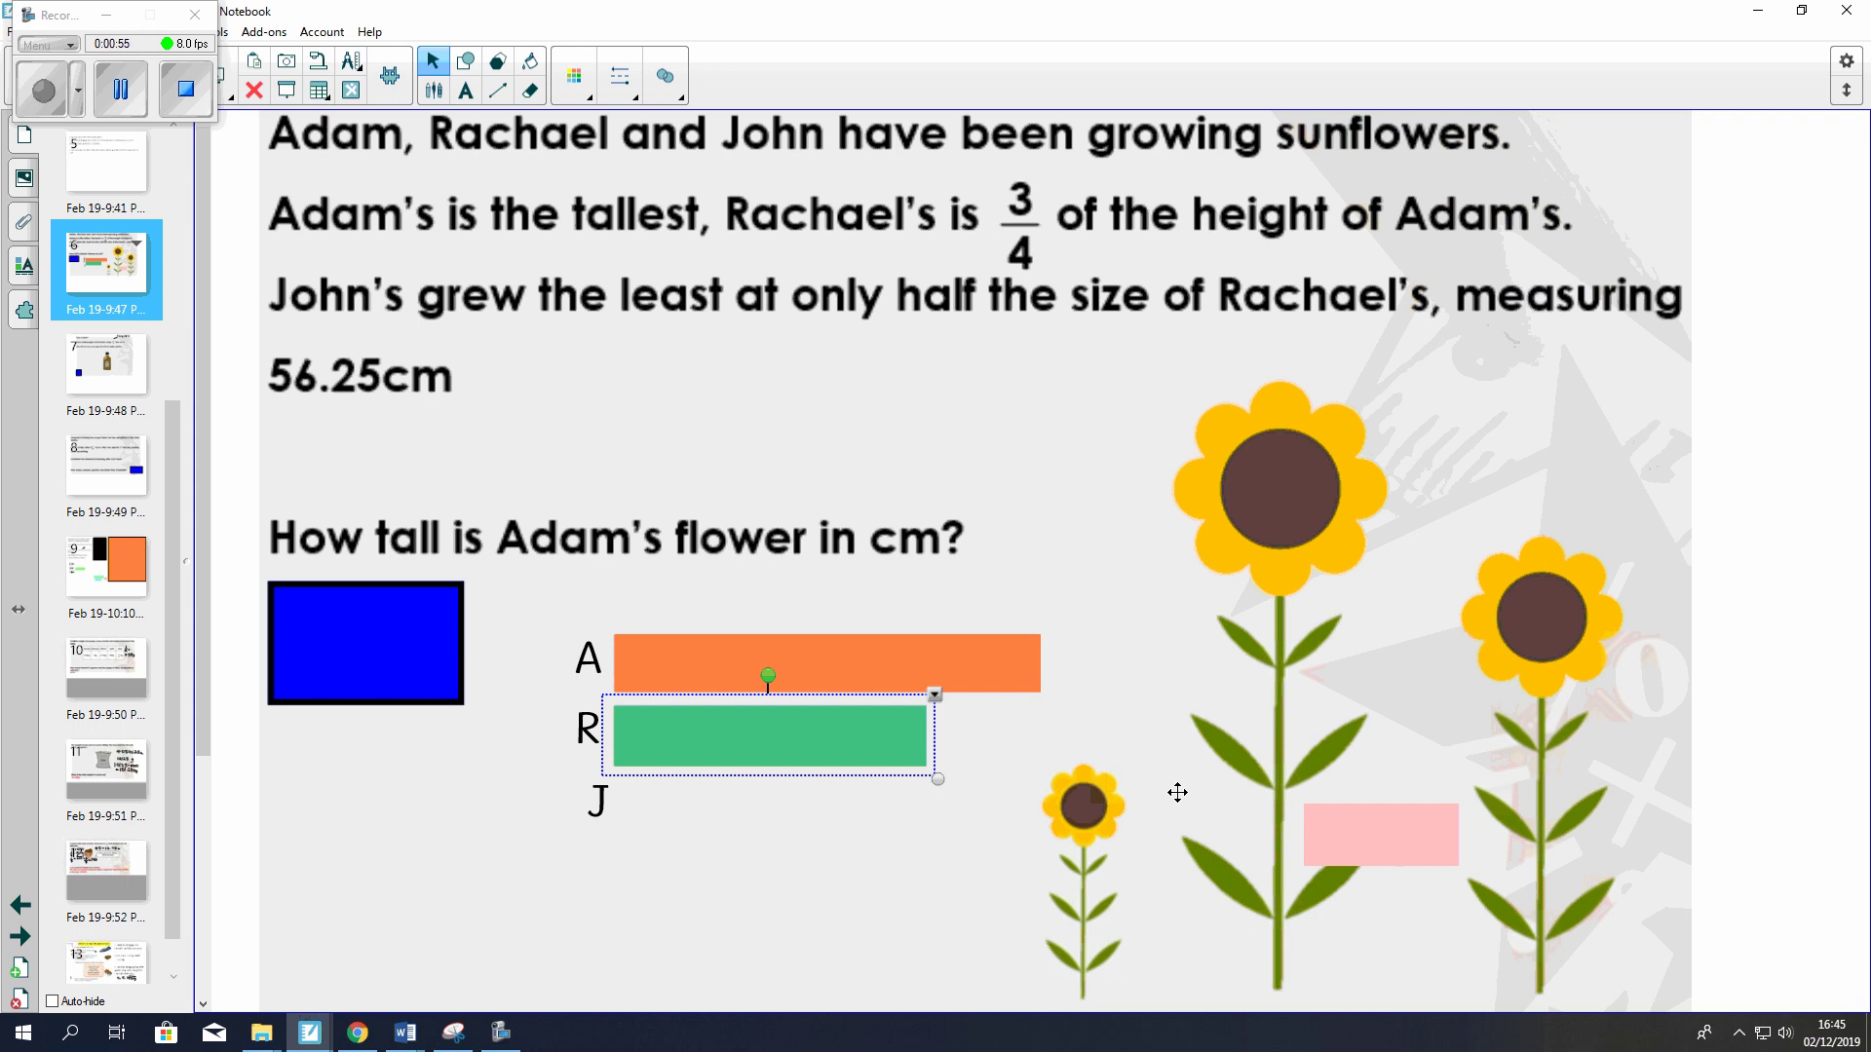
pyautogui.click(585, 814)
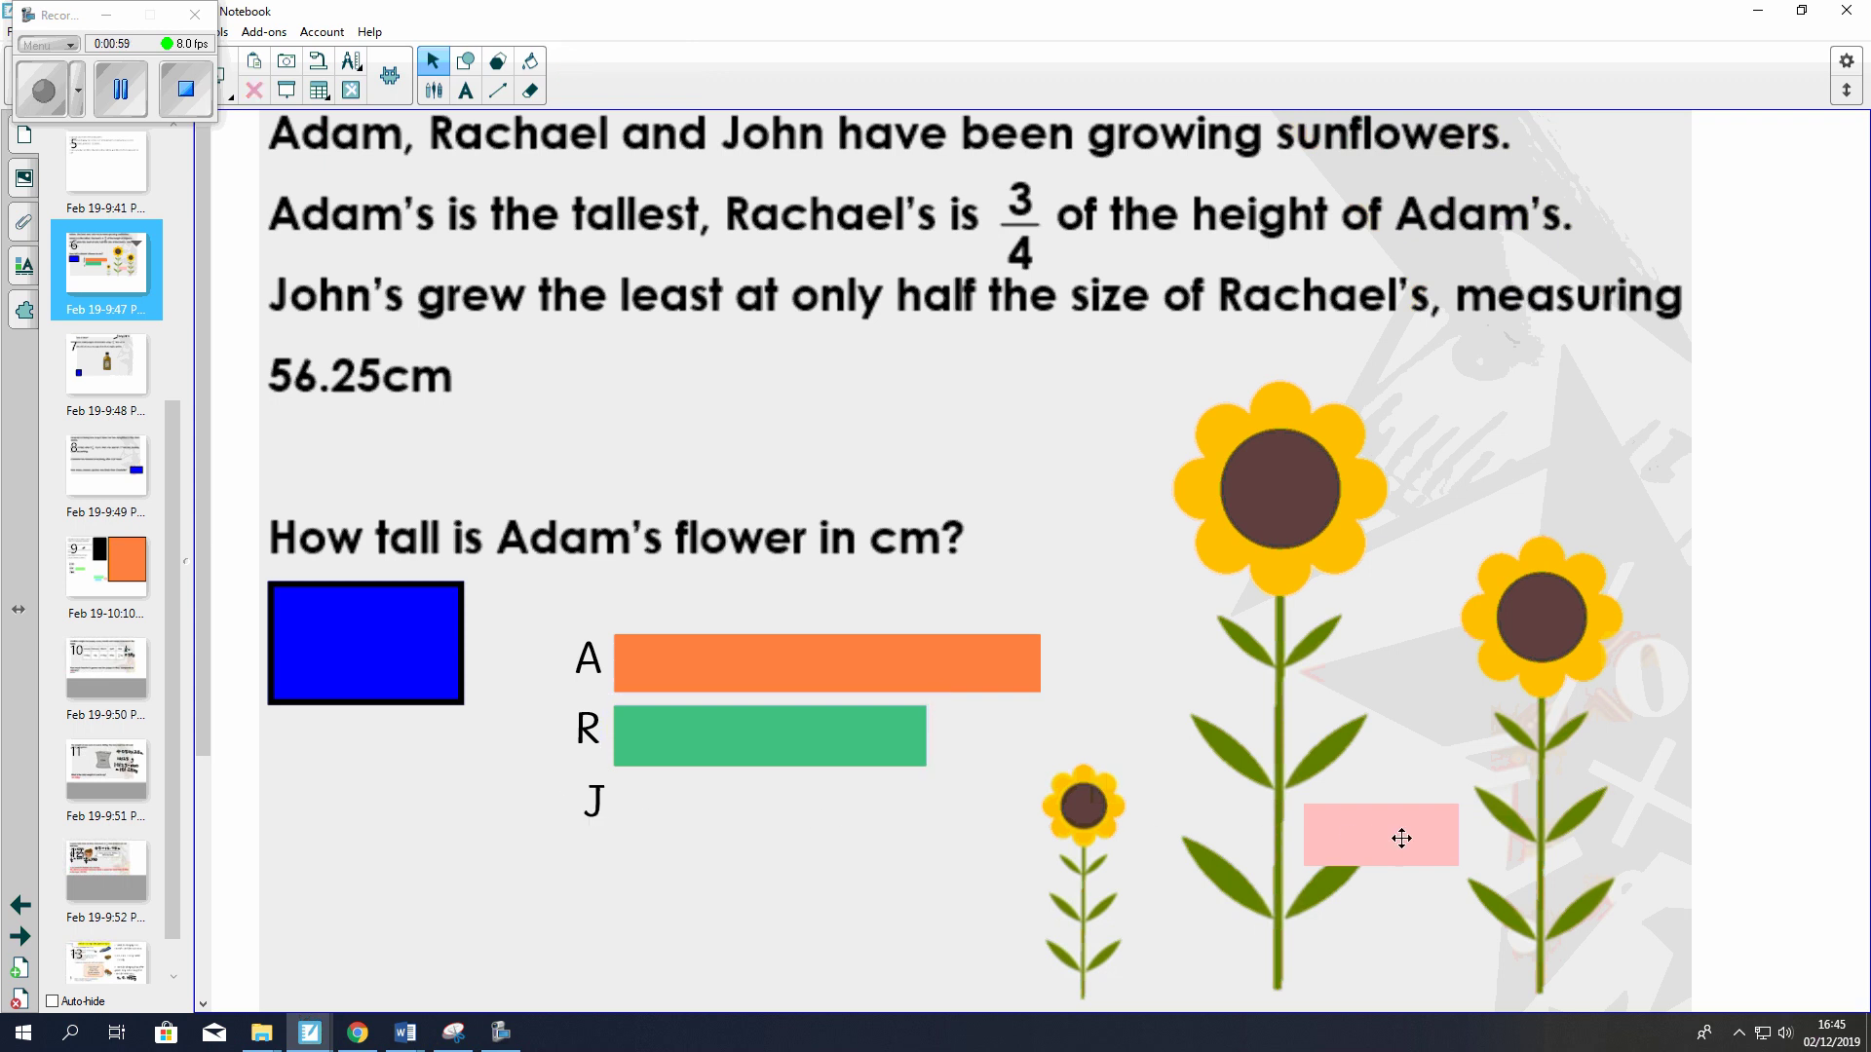
pyautogui.moveTo(1374, 830); pyautogui.dragTo(713, 803)
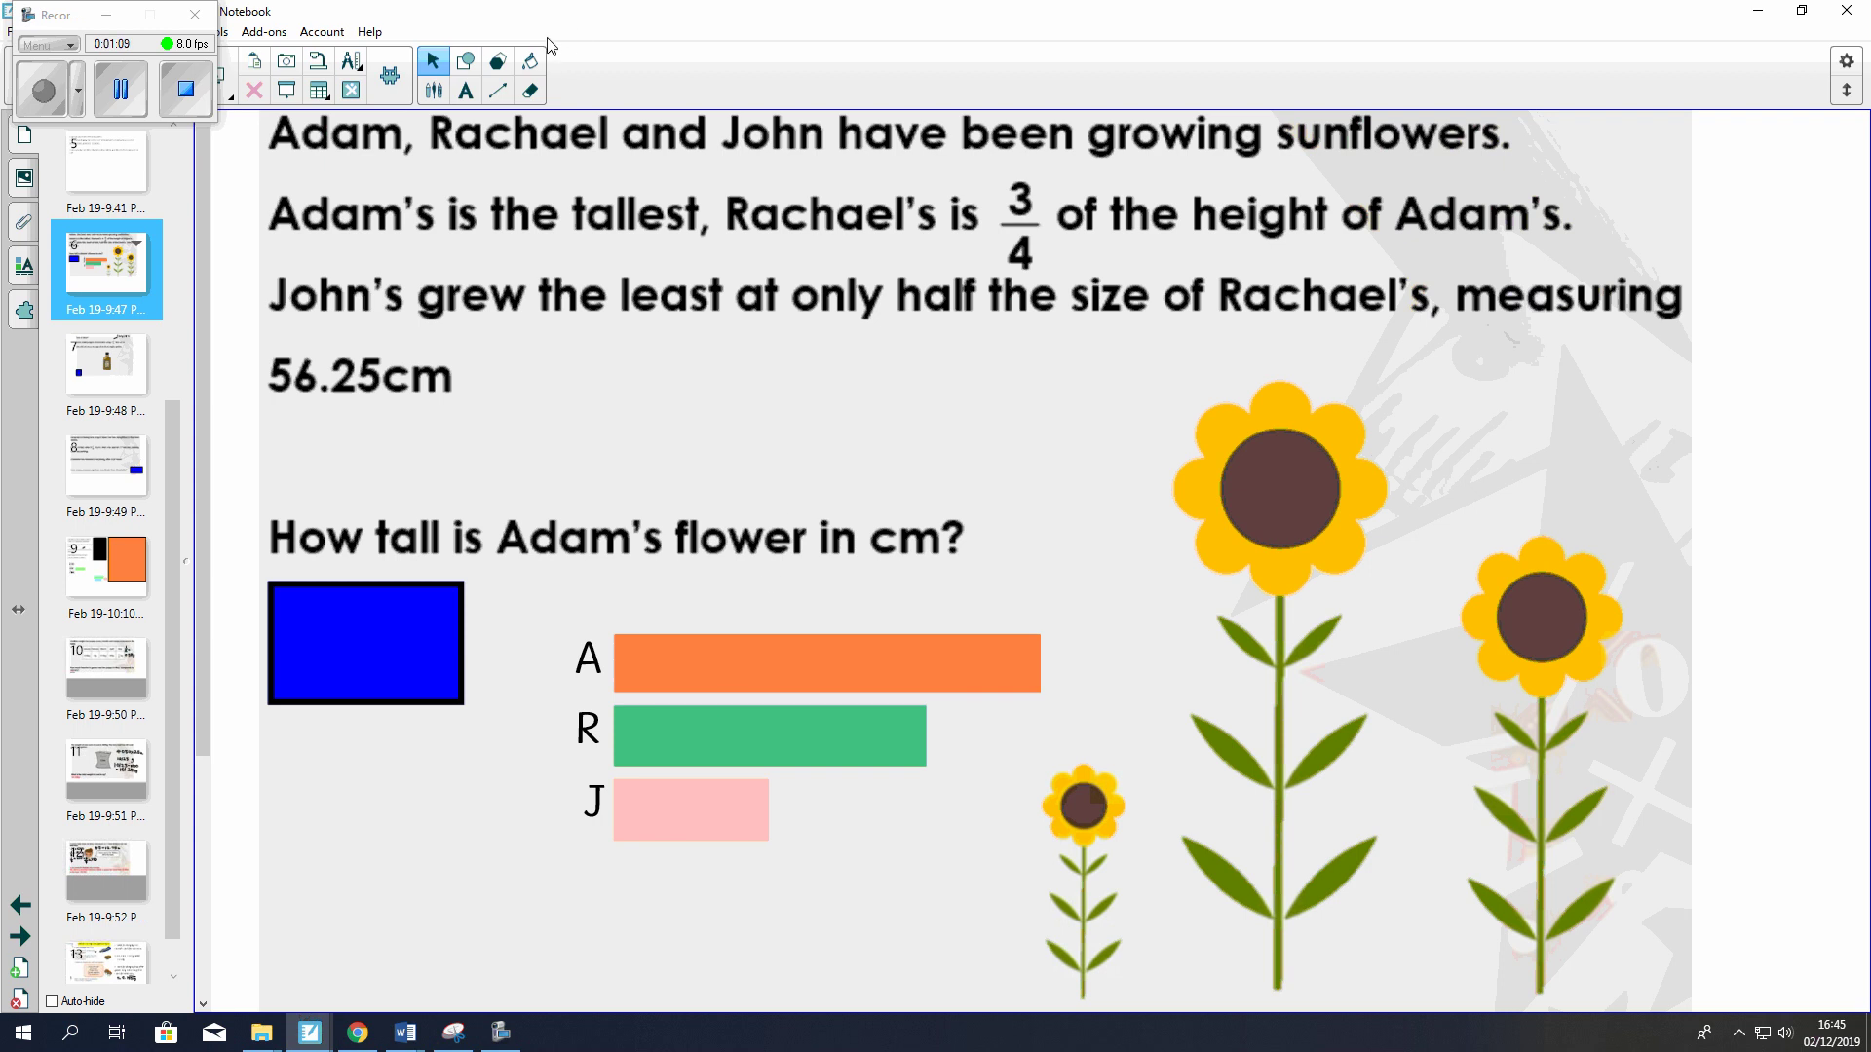
# - Pen-underline 56.25cm in the question and put a typed 56.25cm label on John's pink bar
pyautogui.click(435, 90)
pyautogui.moveTo(255, 408); pyautogui.dragTo(449, 407)
pyautogui.click(466, 91)
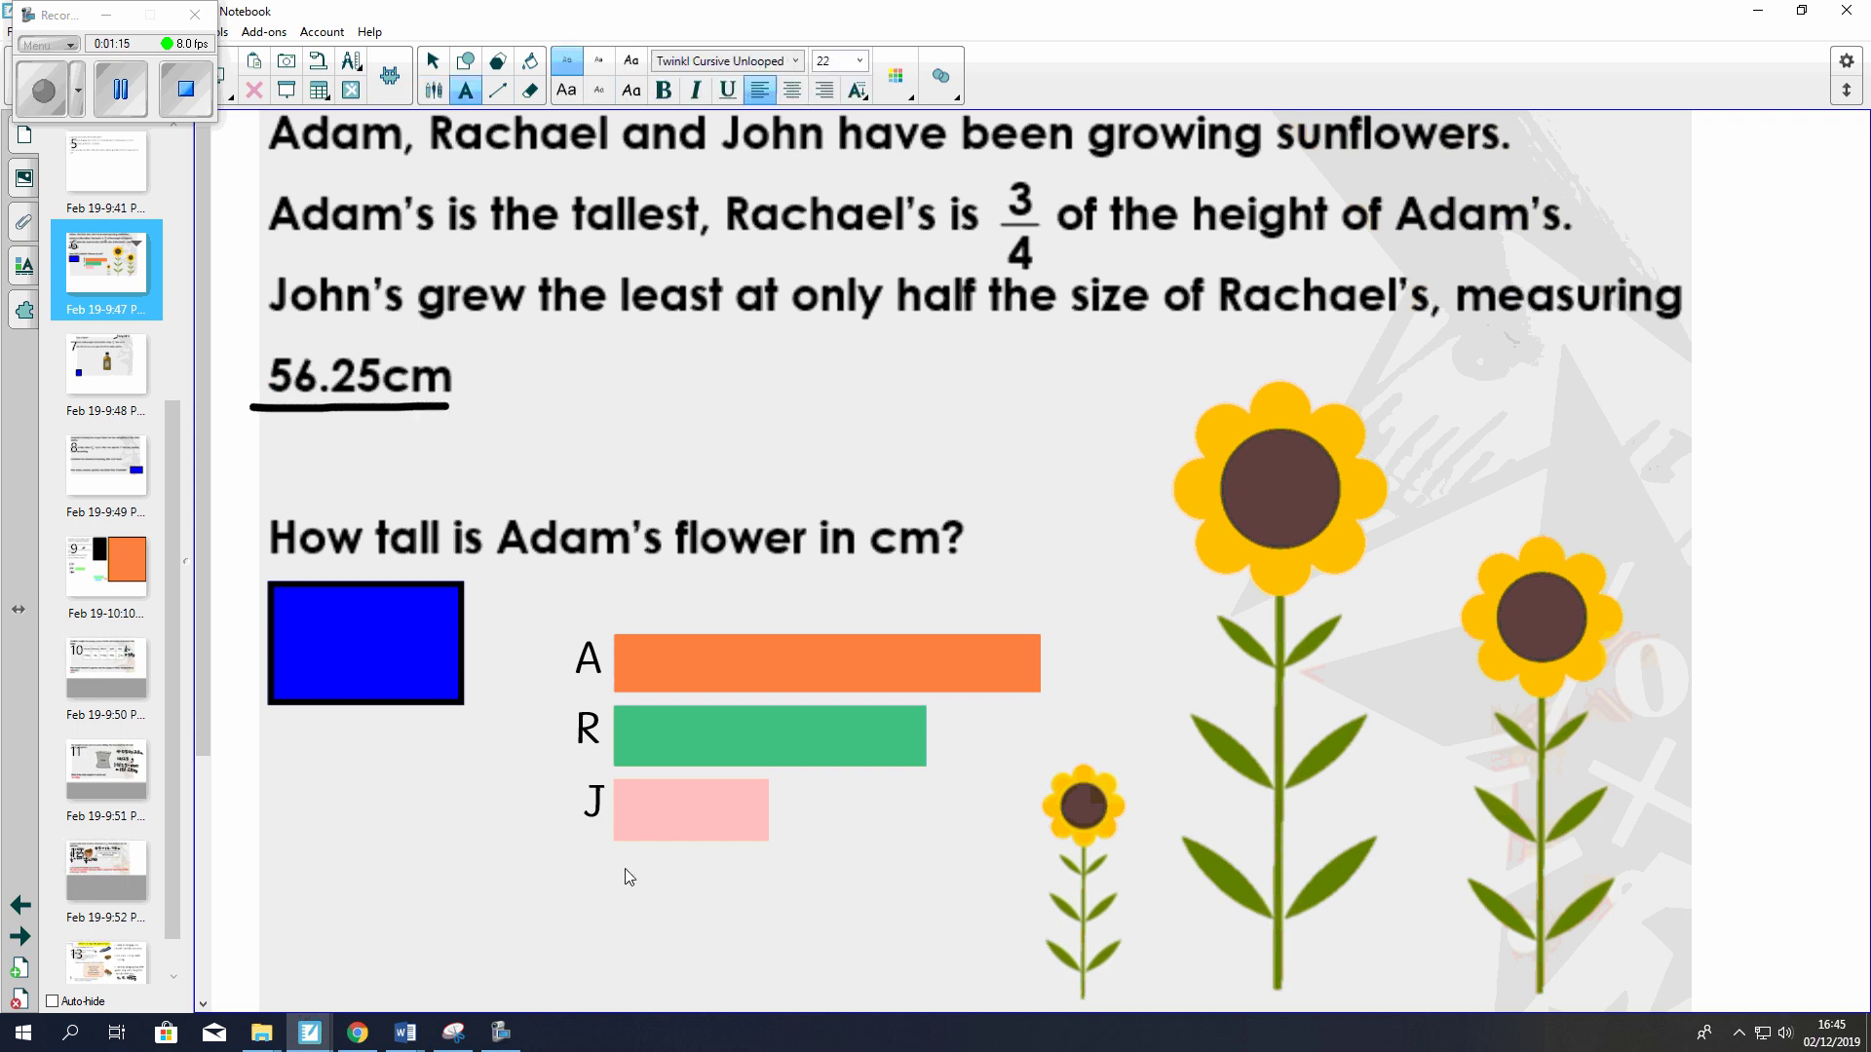
pyautogui.click(634, 809)
pyautogui.write('56.25cm')
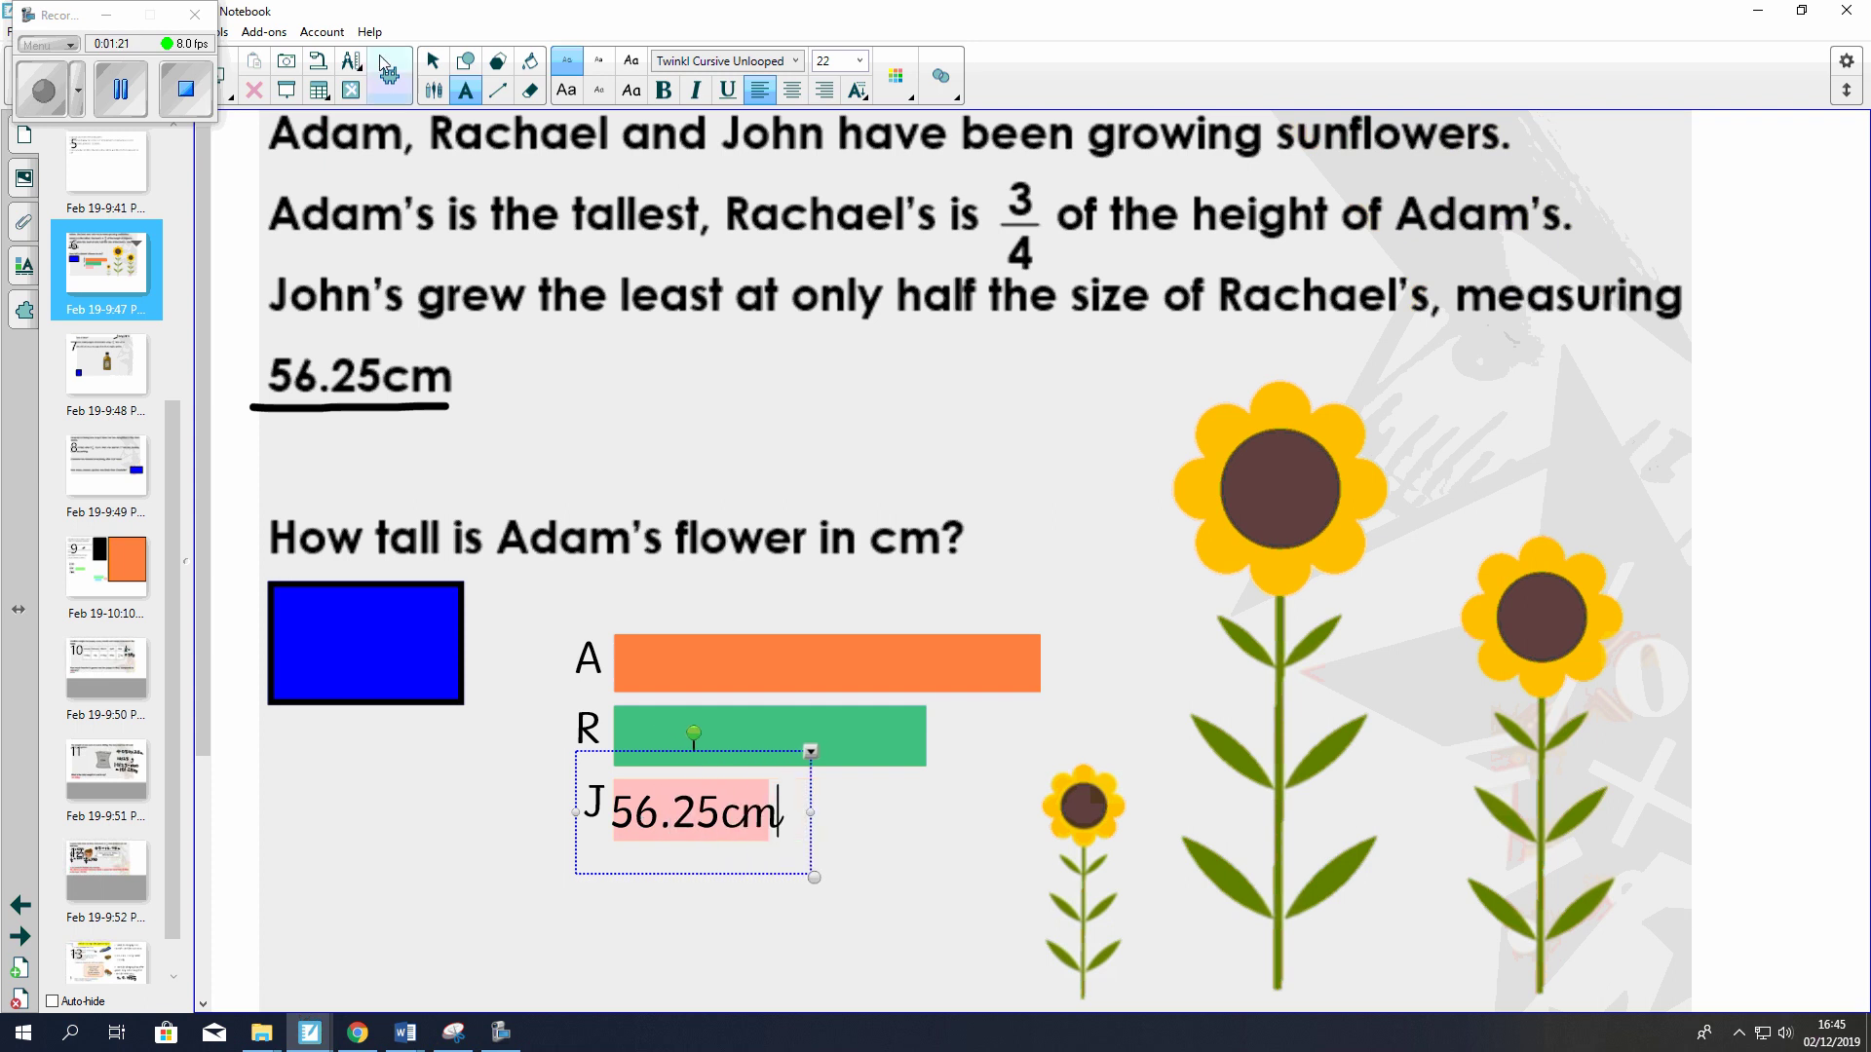
pyautogui.click(433, 61)
pyautogui.moveTo(781, 814); pyautogui.dragTo(801, 857)
pyautogui.click(877, 857)
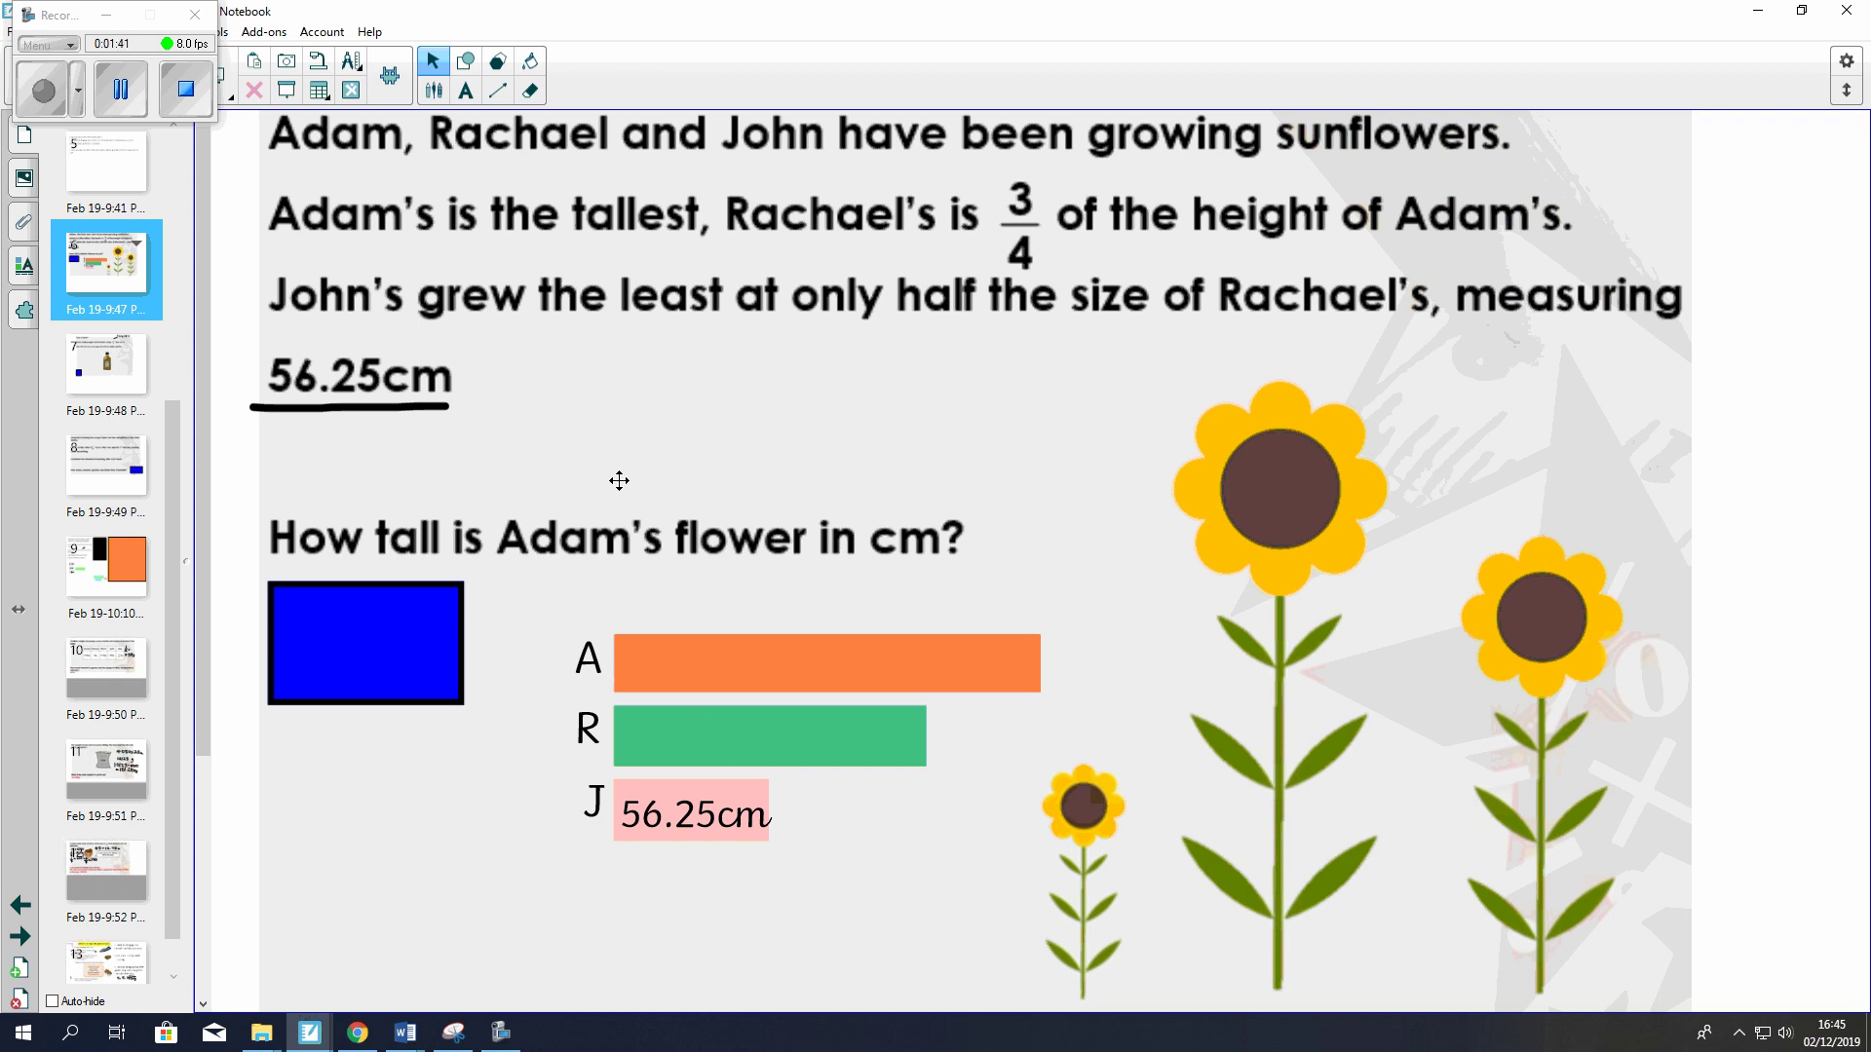
# - Type a 112.50cm label onto Rachael's green R bar and nudge it right inside the bar
pyautogui.click(464, 91)
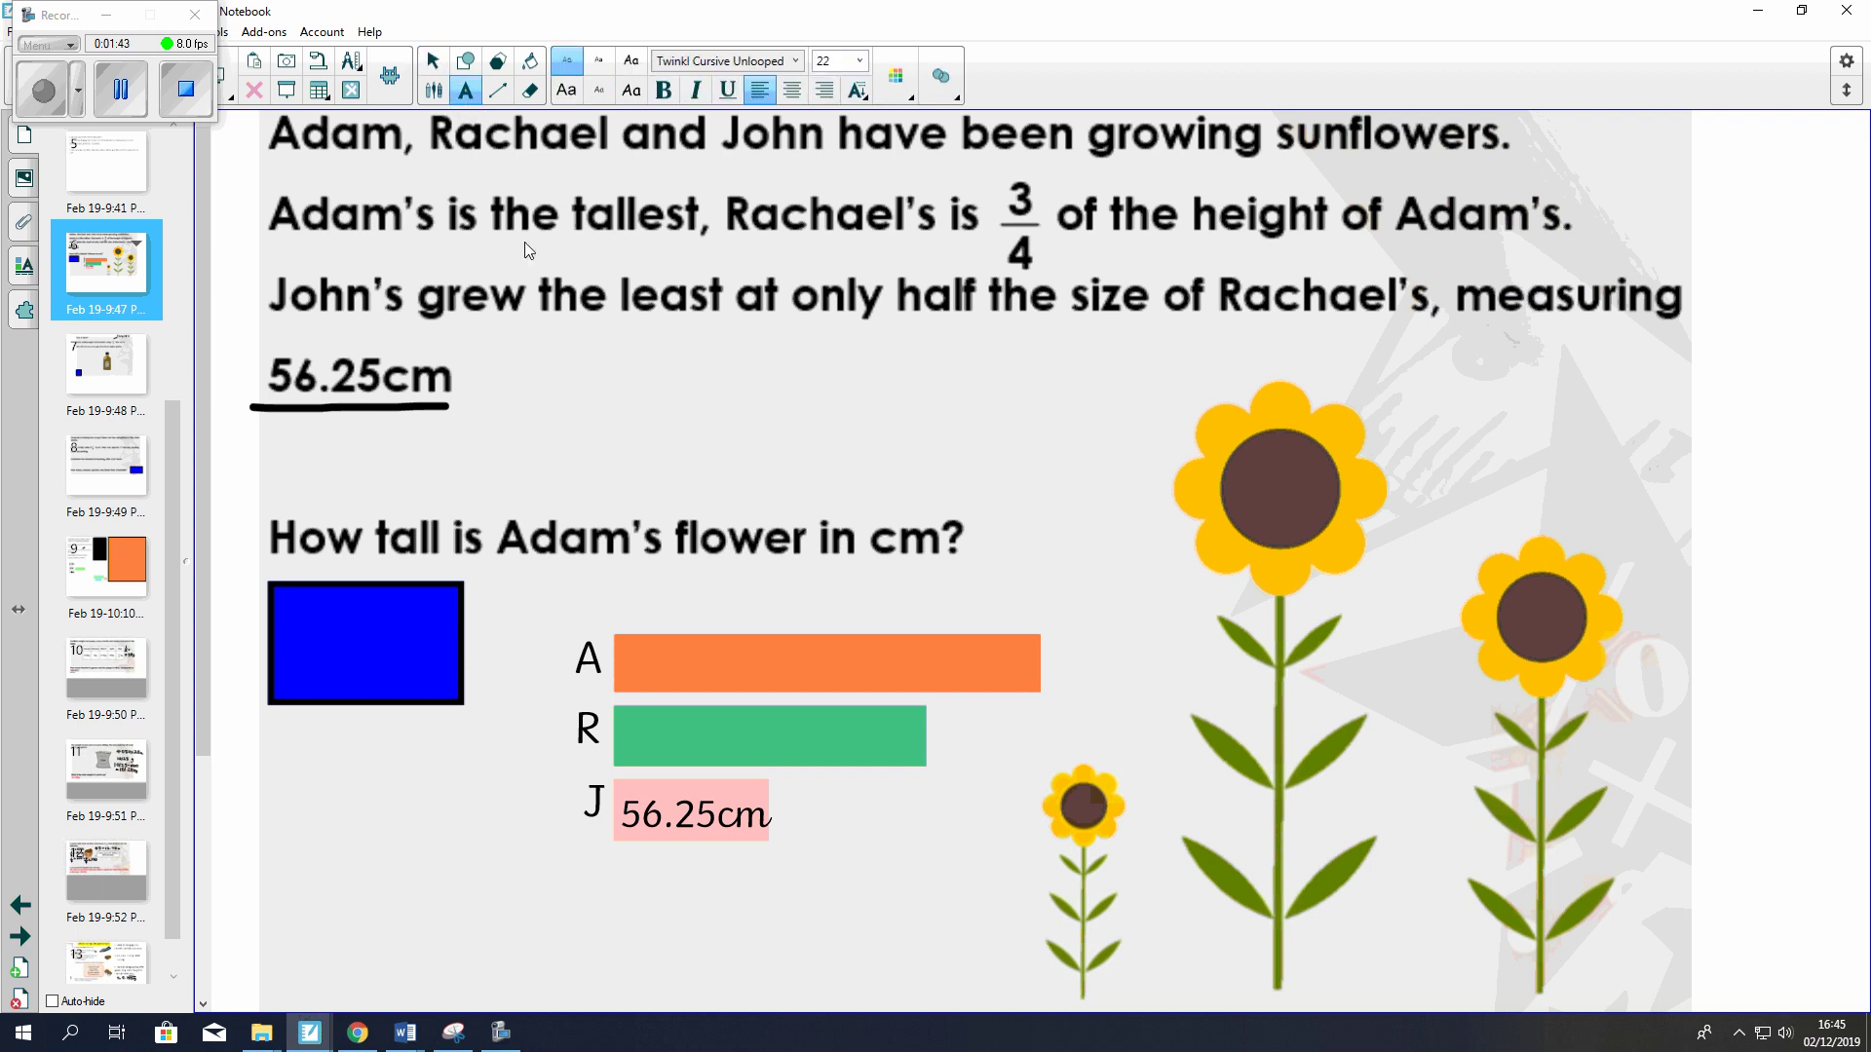
pyautogui.click(637, 741)
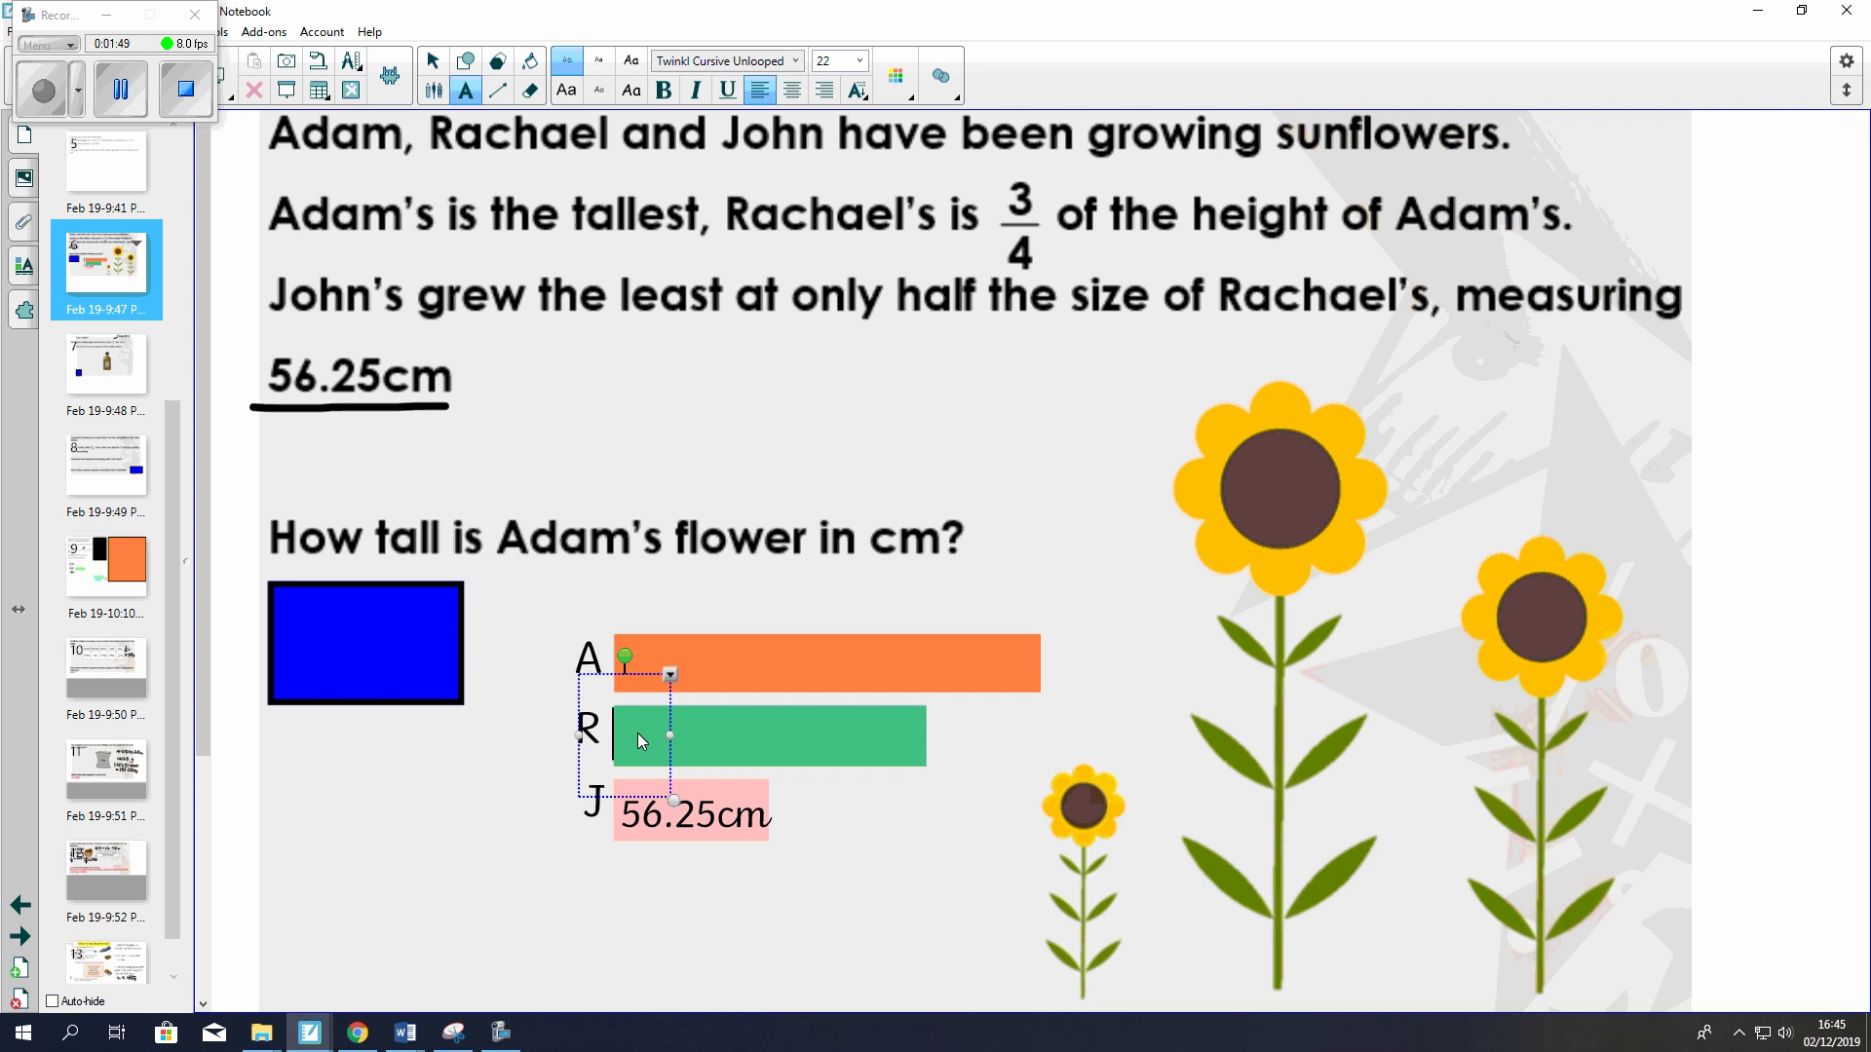
pyautogui.write('112.50')
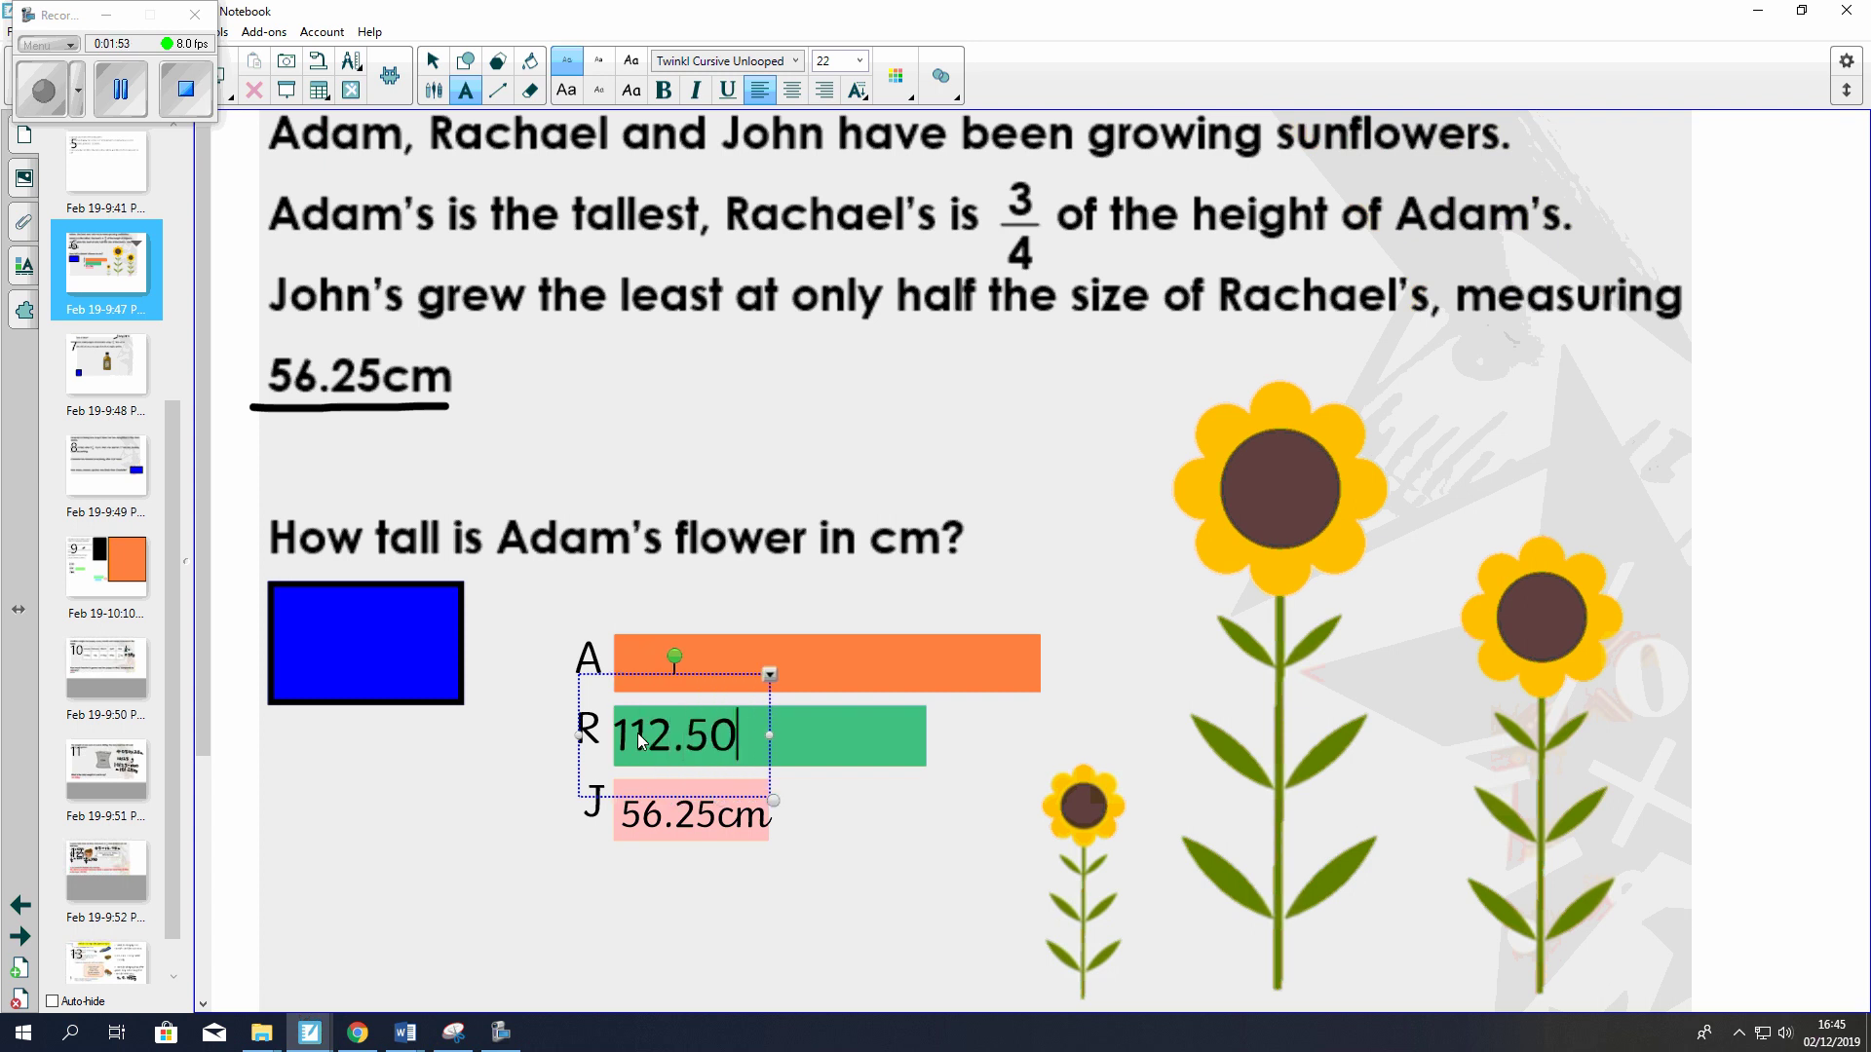
pyautogui.write('cm')
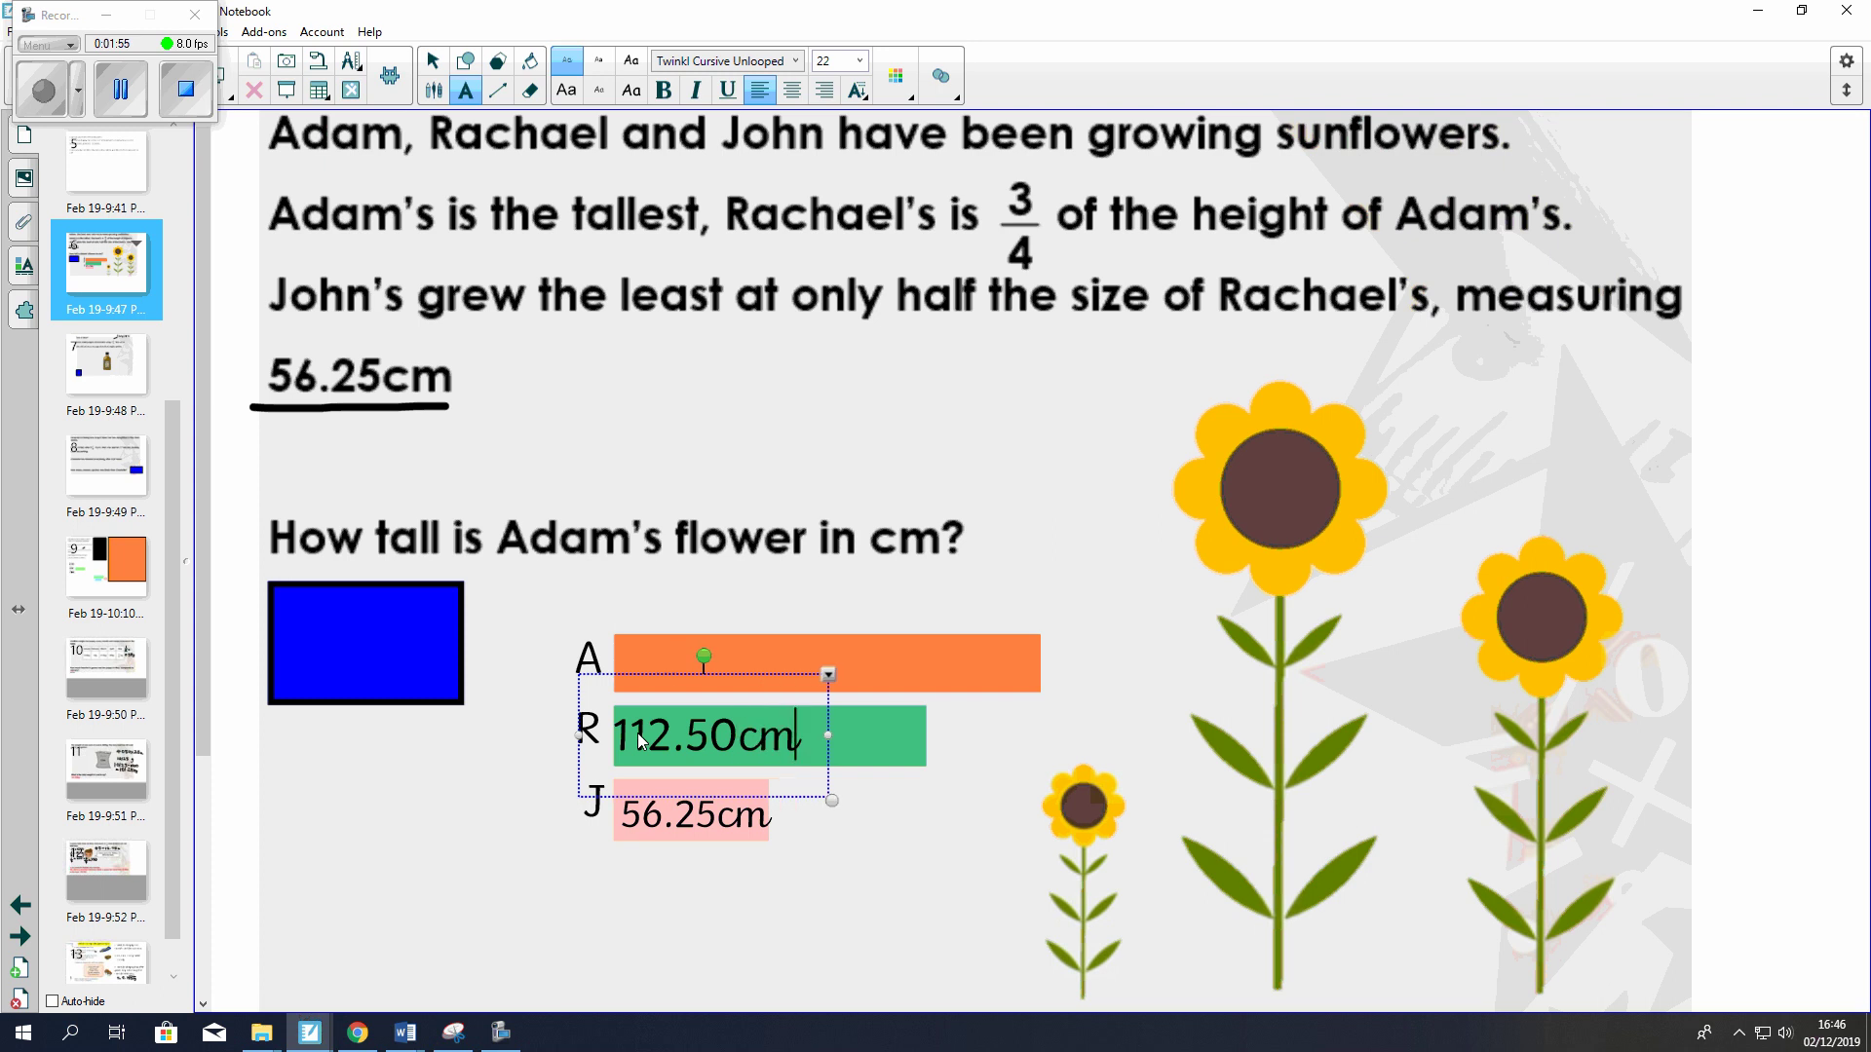
pyautogui.click(433, 60)
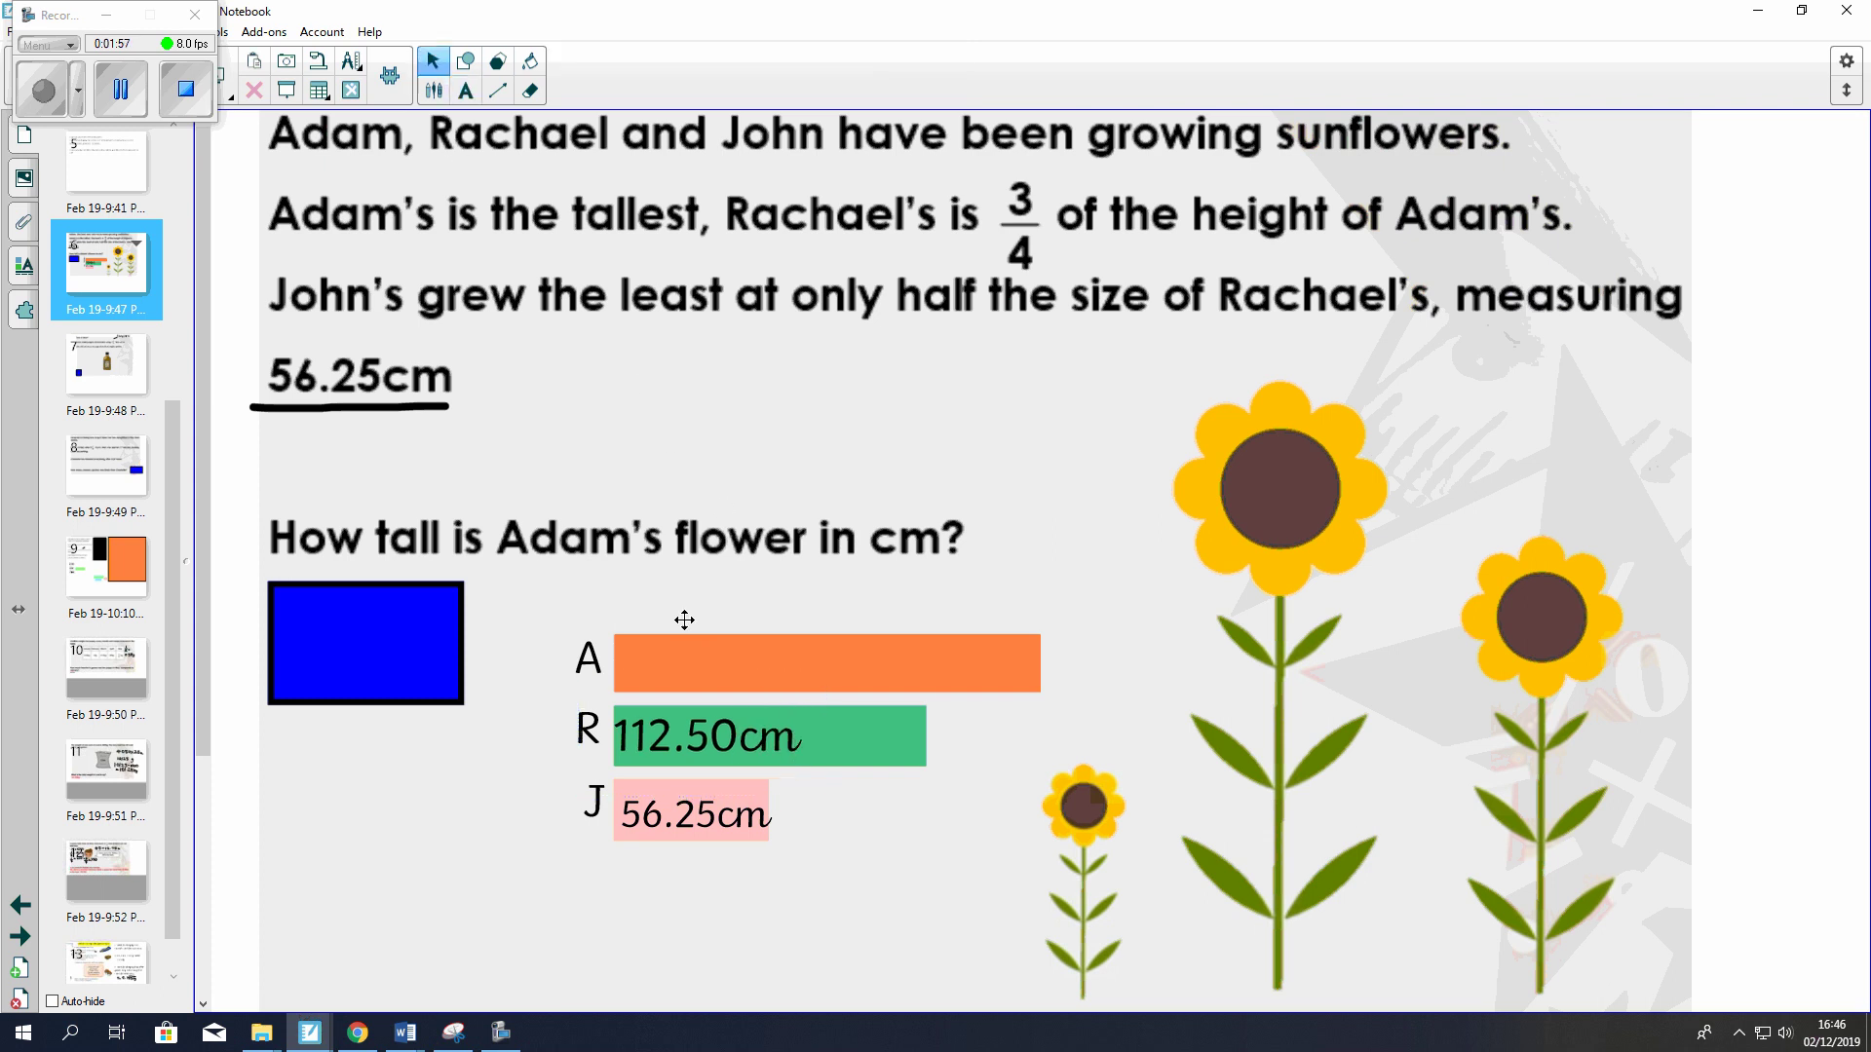
pyautogui.moveTo(739, 740); pyautogui.dragTo(763, 740)
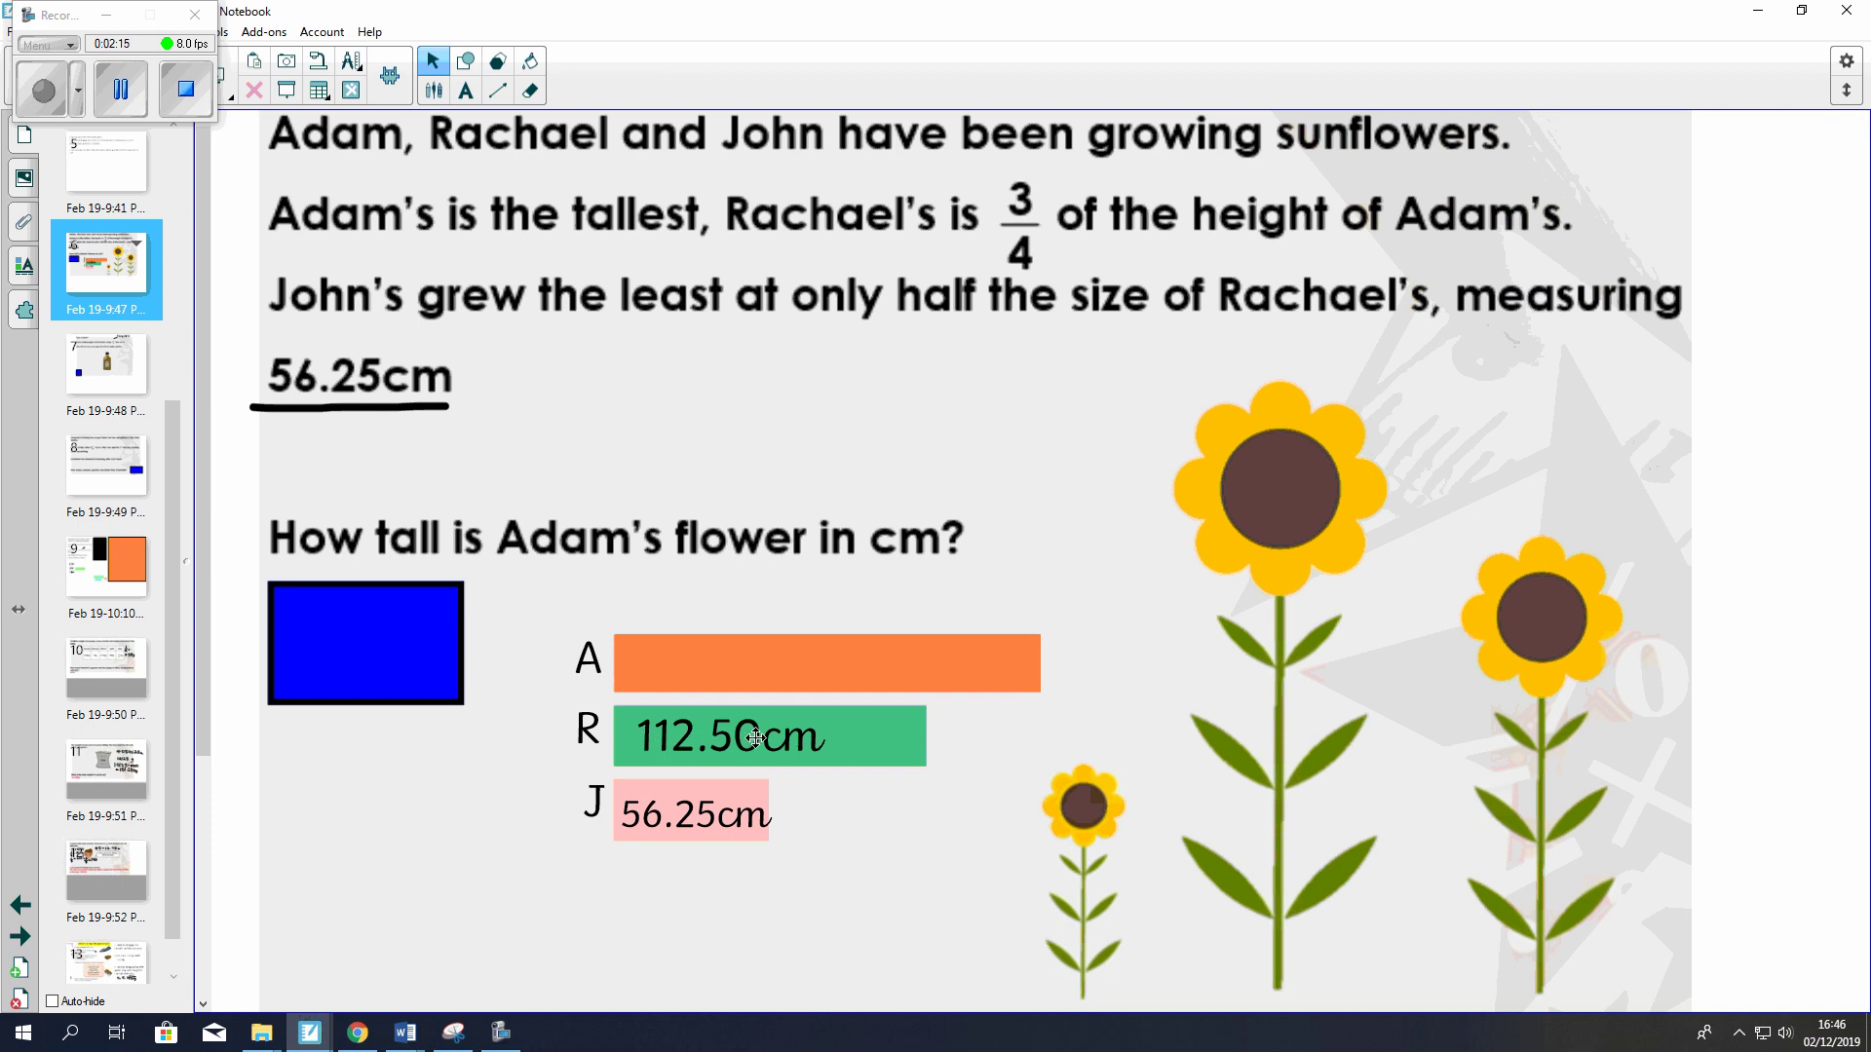
pyautogui.click(43, 95)
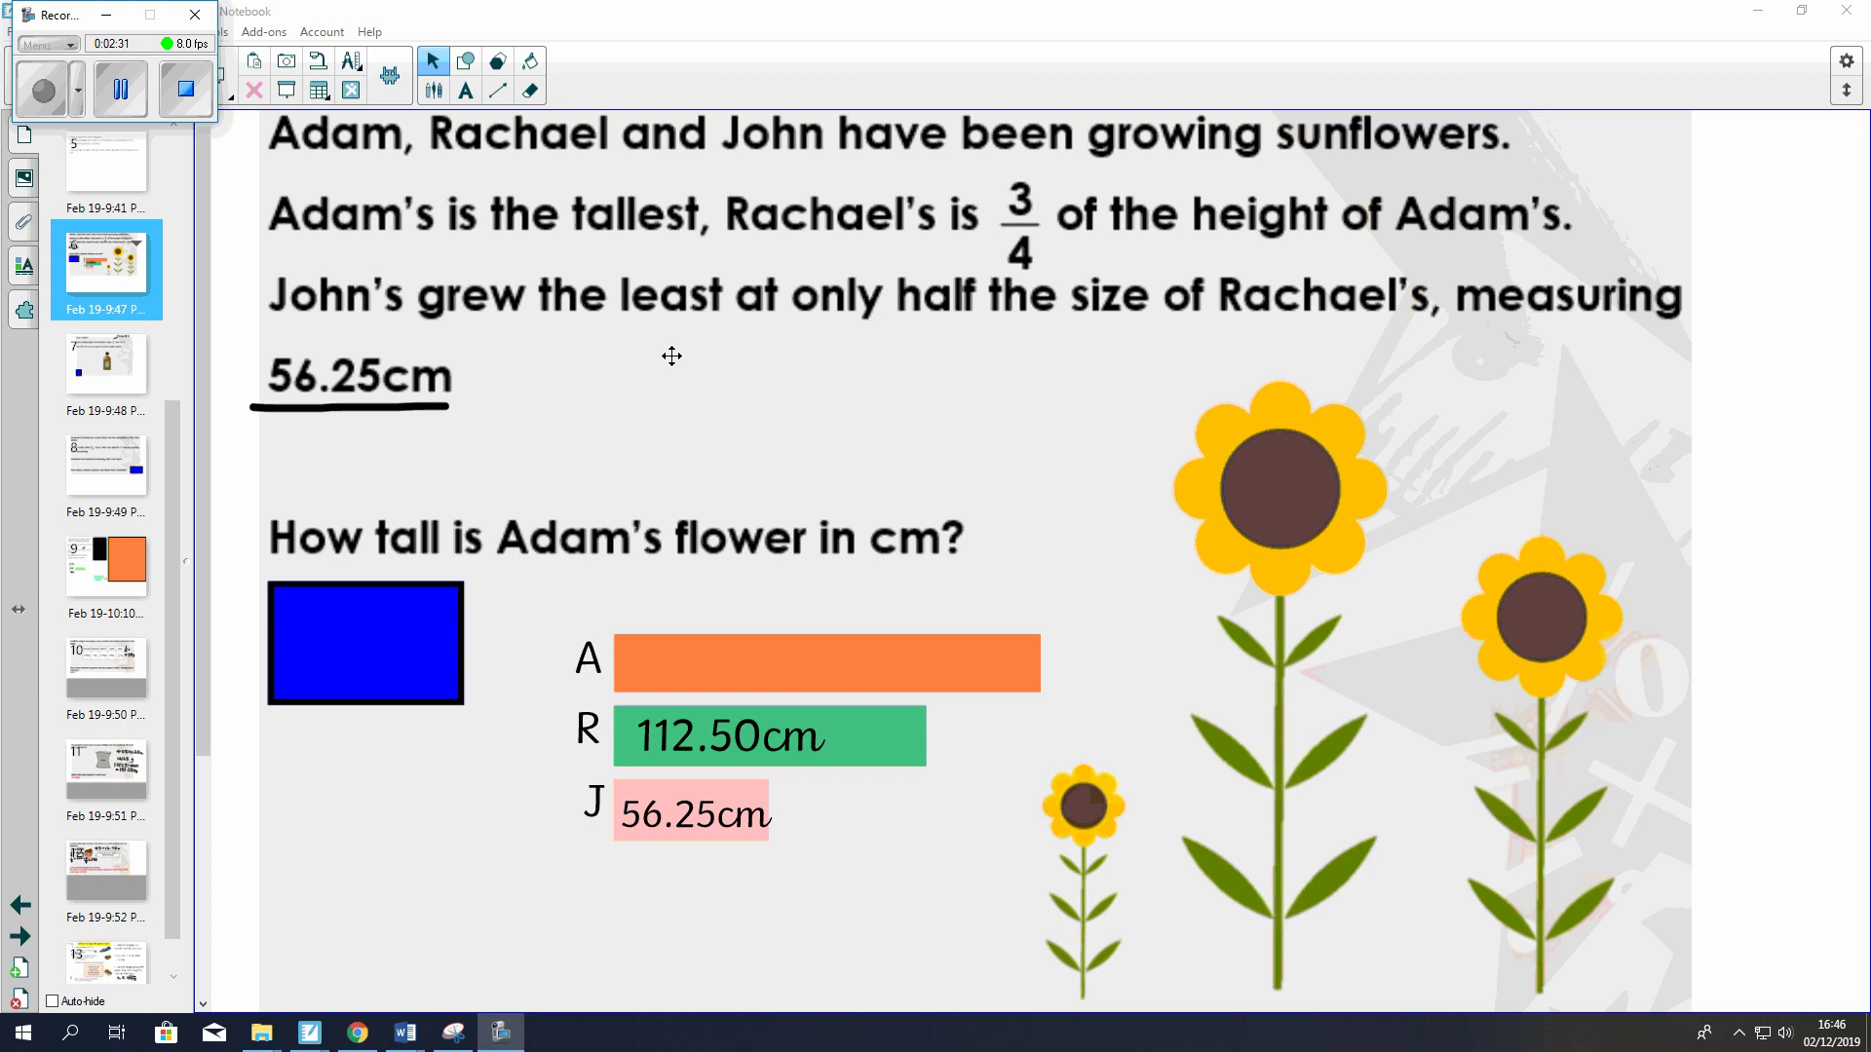
# - Type 37.5 x 4 = below the bars and drag the blue box away to show 150 cm
pyautogui.click(466, 91)
pyautogui.click(332, 872)
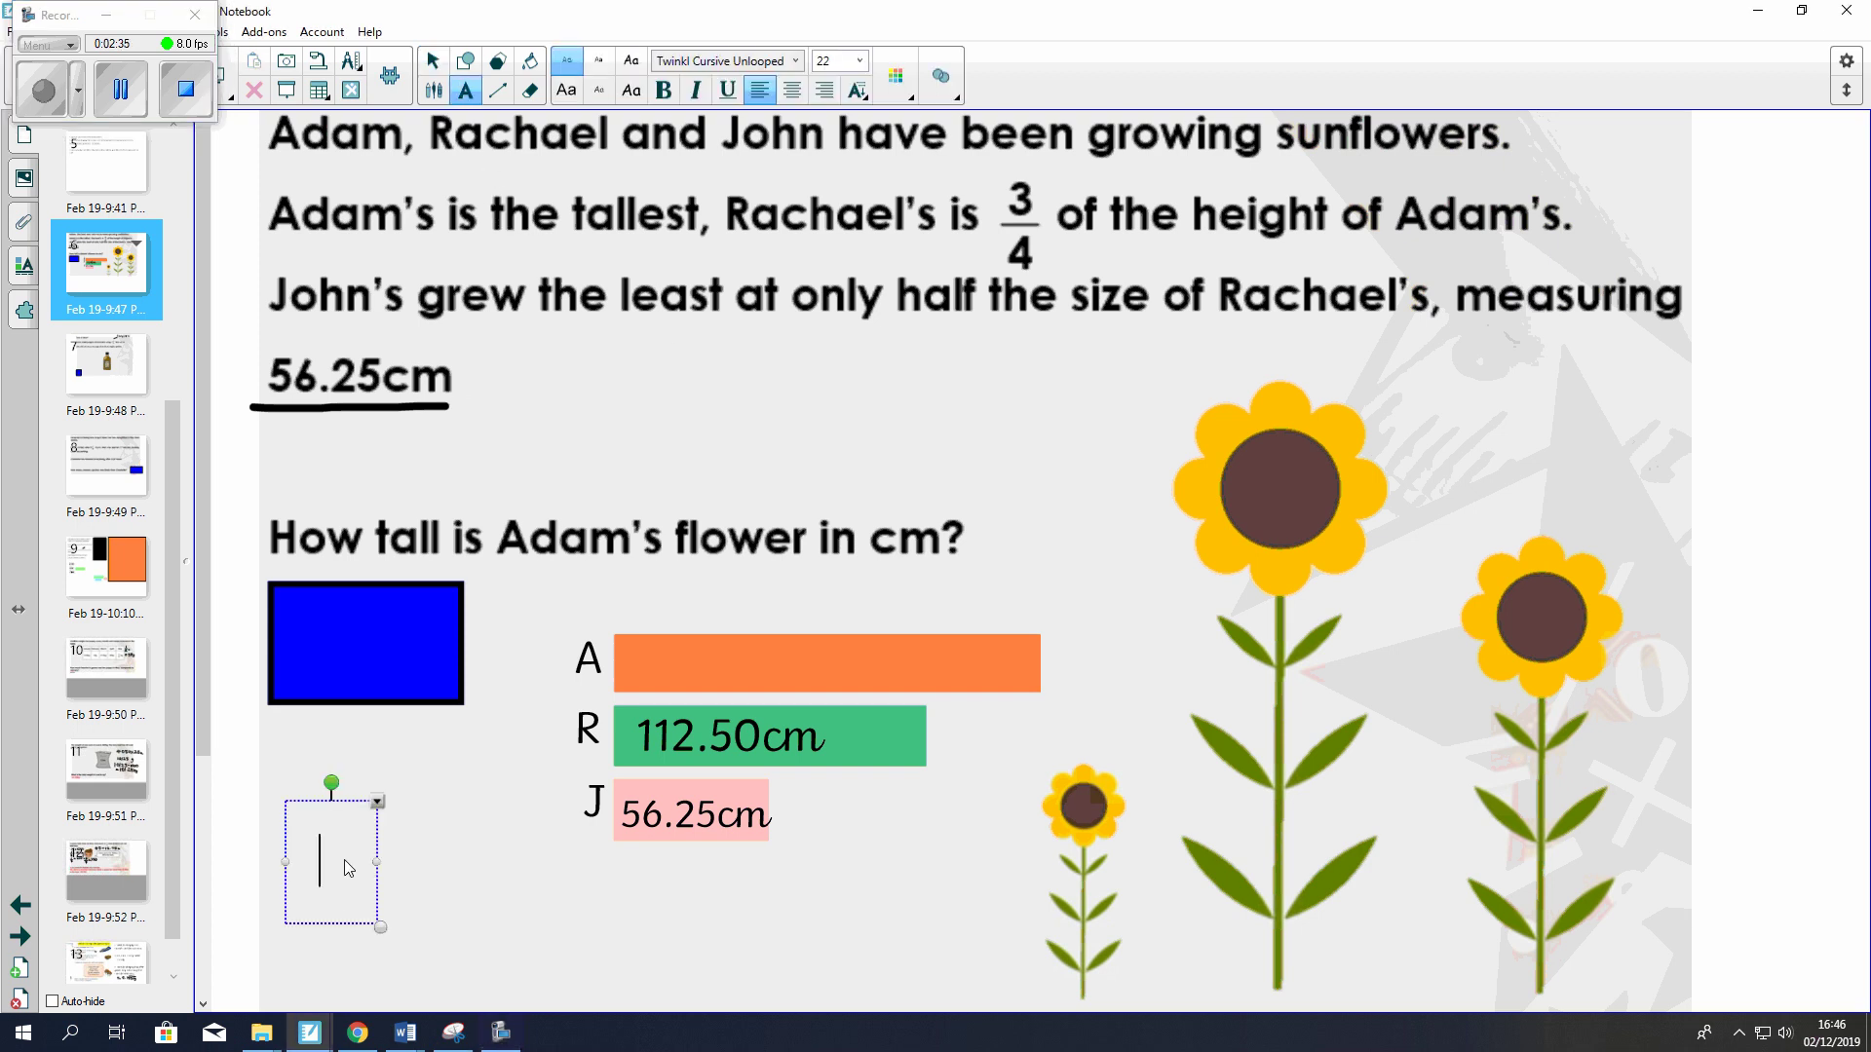
pyautogui.write('37.')
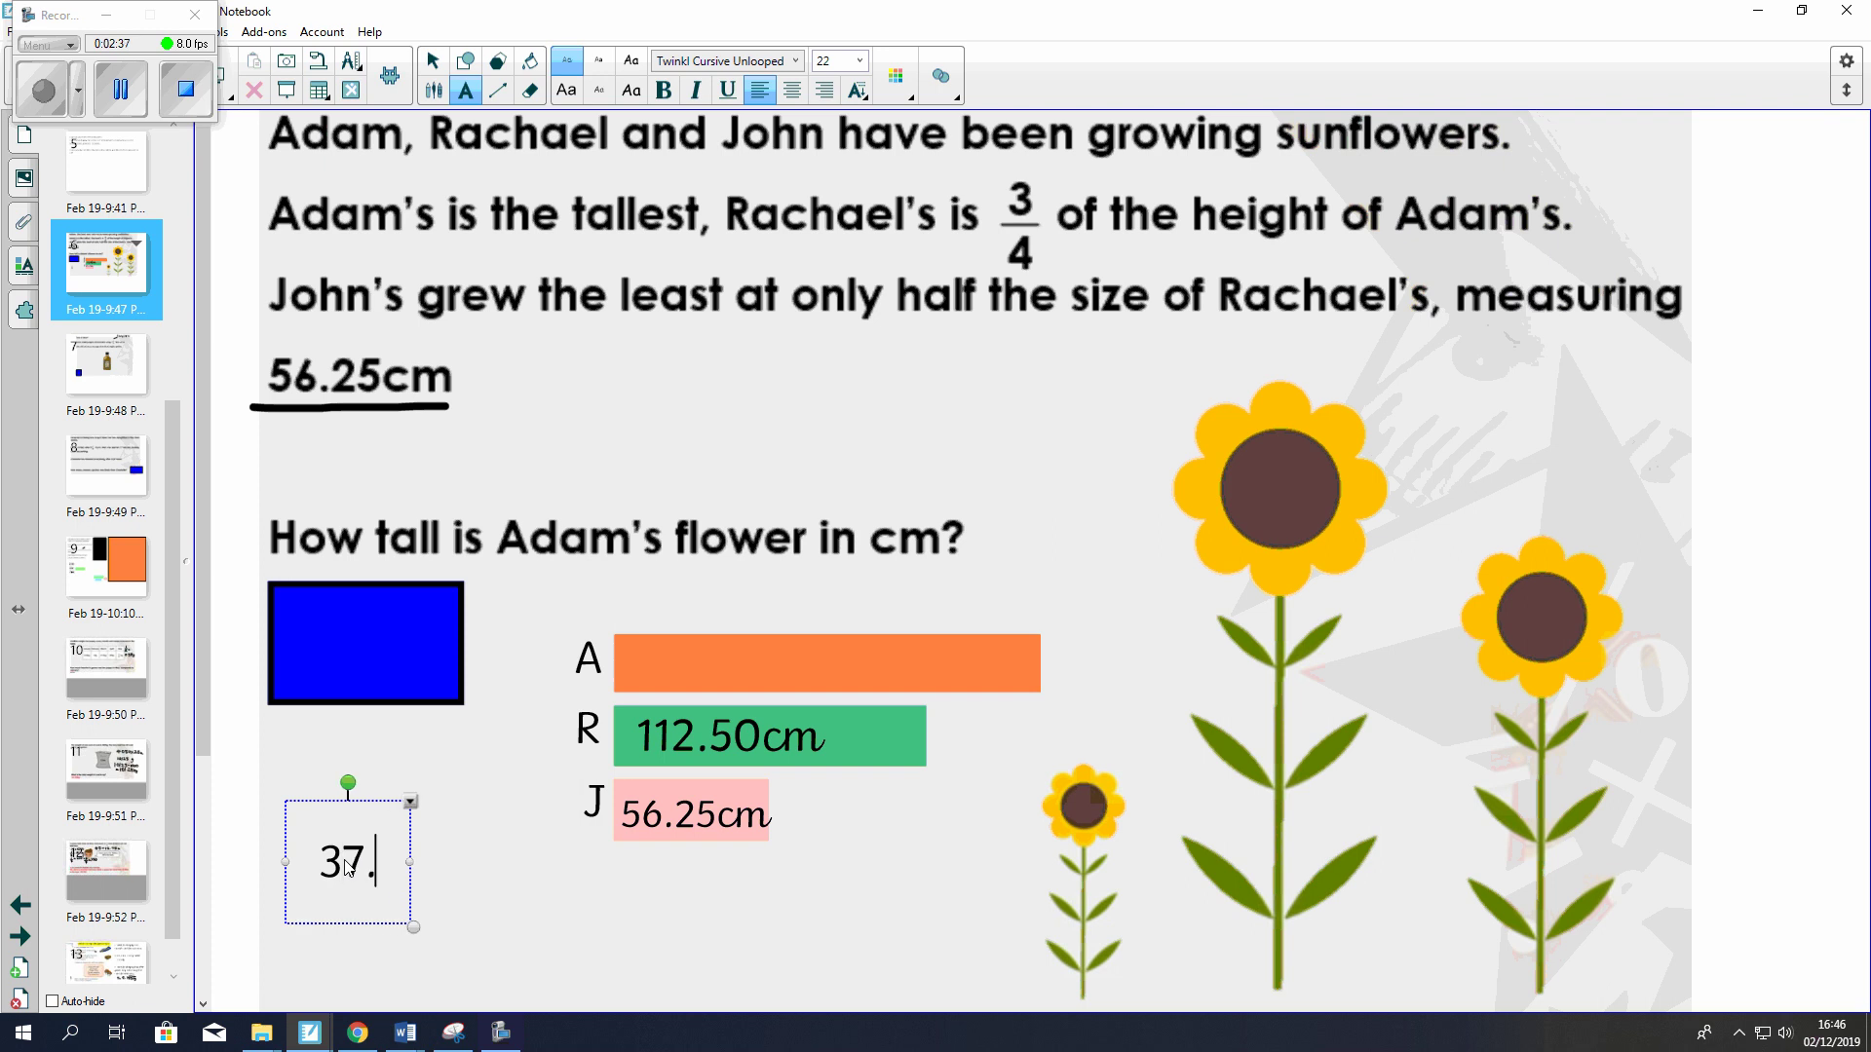
pyautogui.write('5')
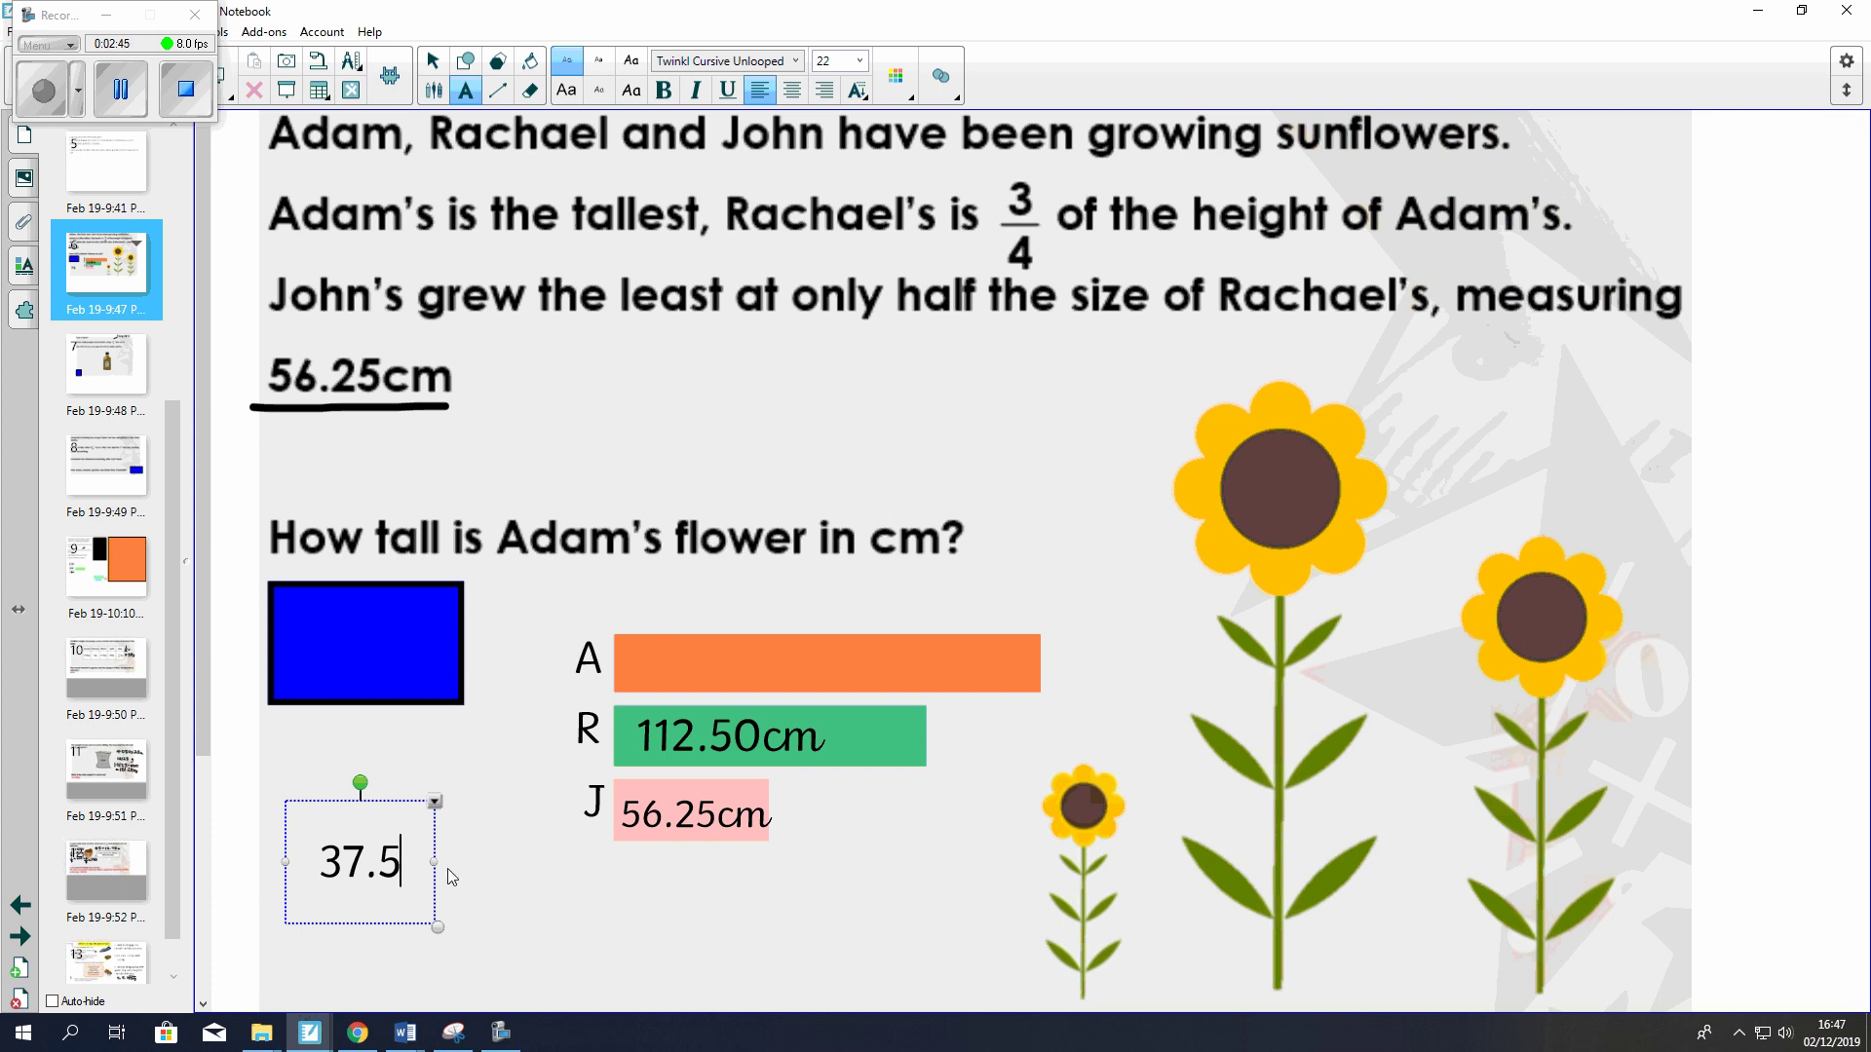
pyautogui.write('x')
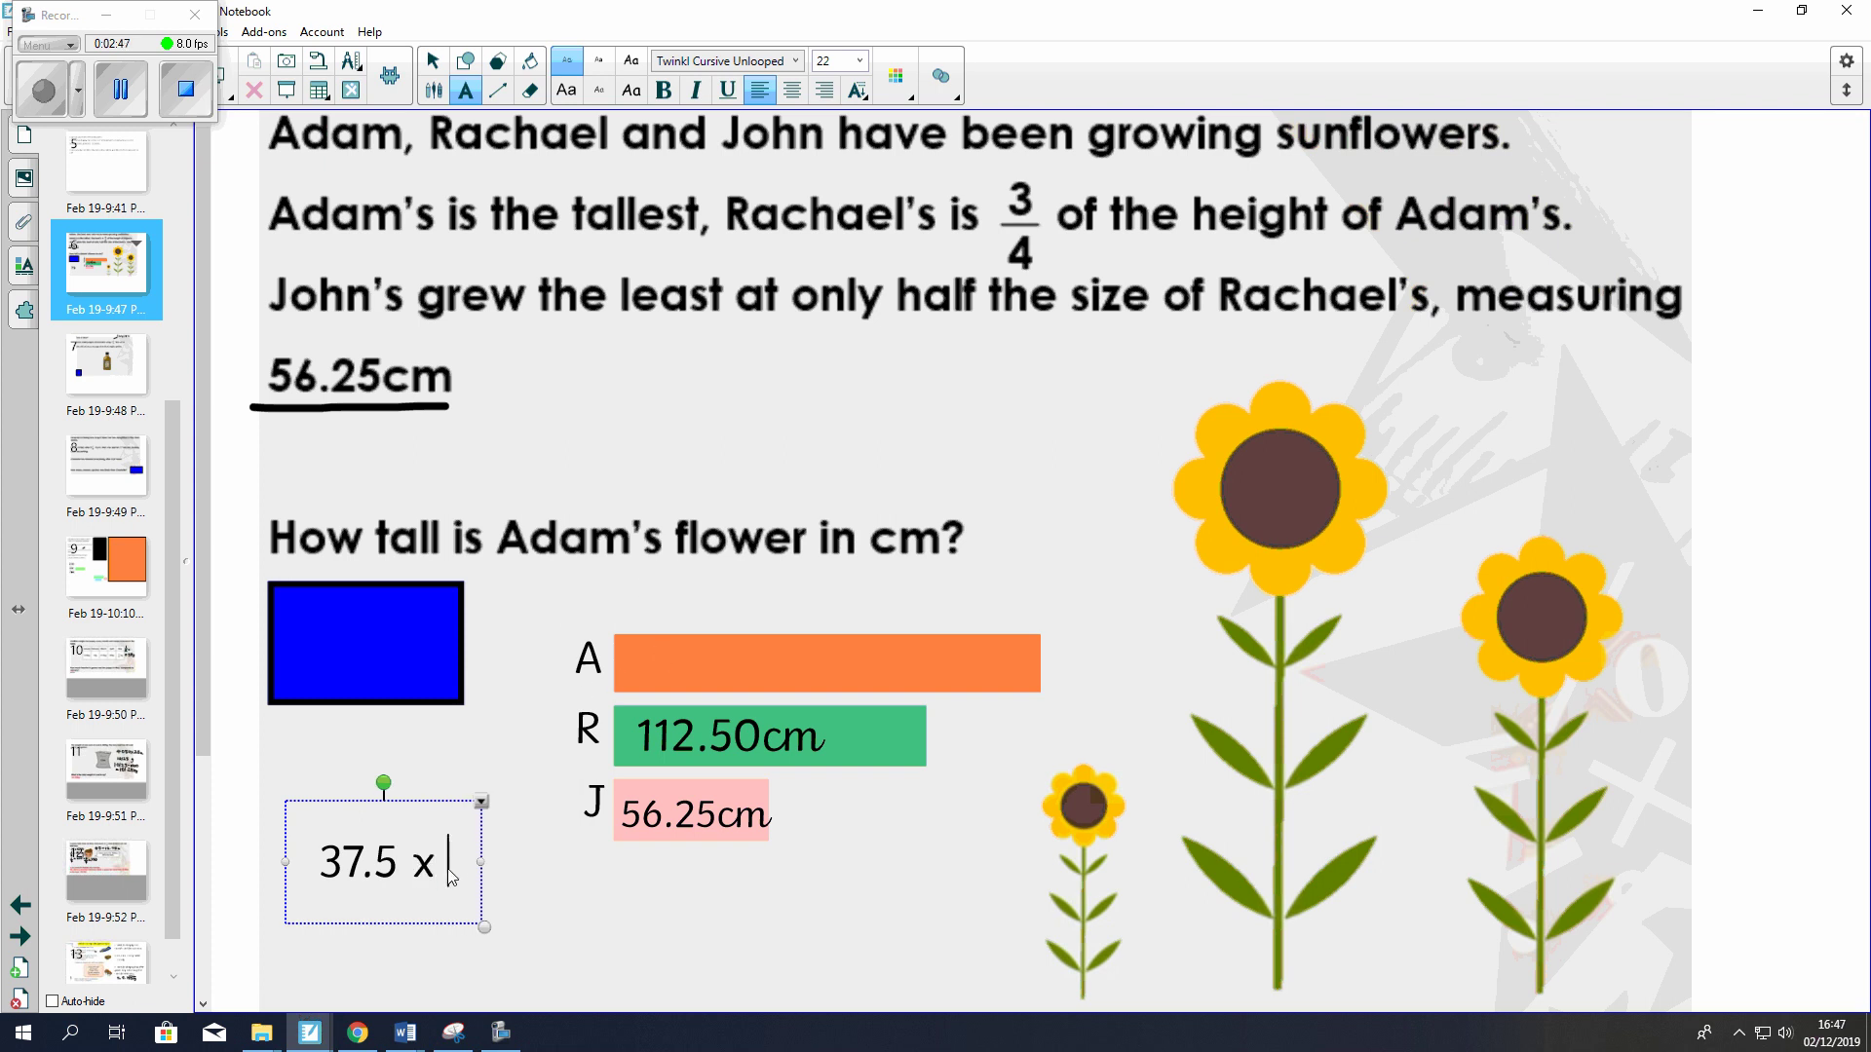
pyautogui.write(' 4')
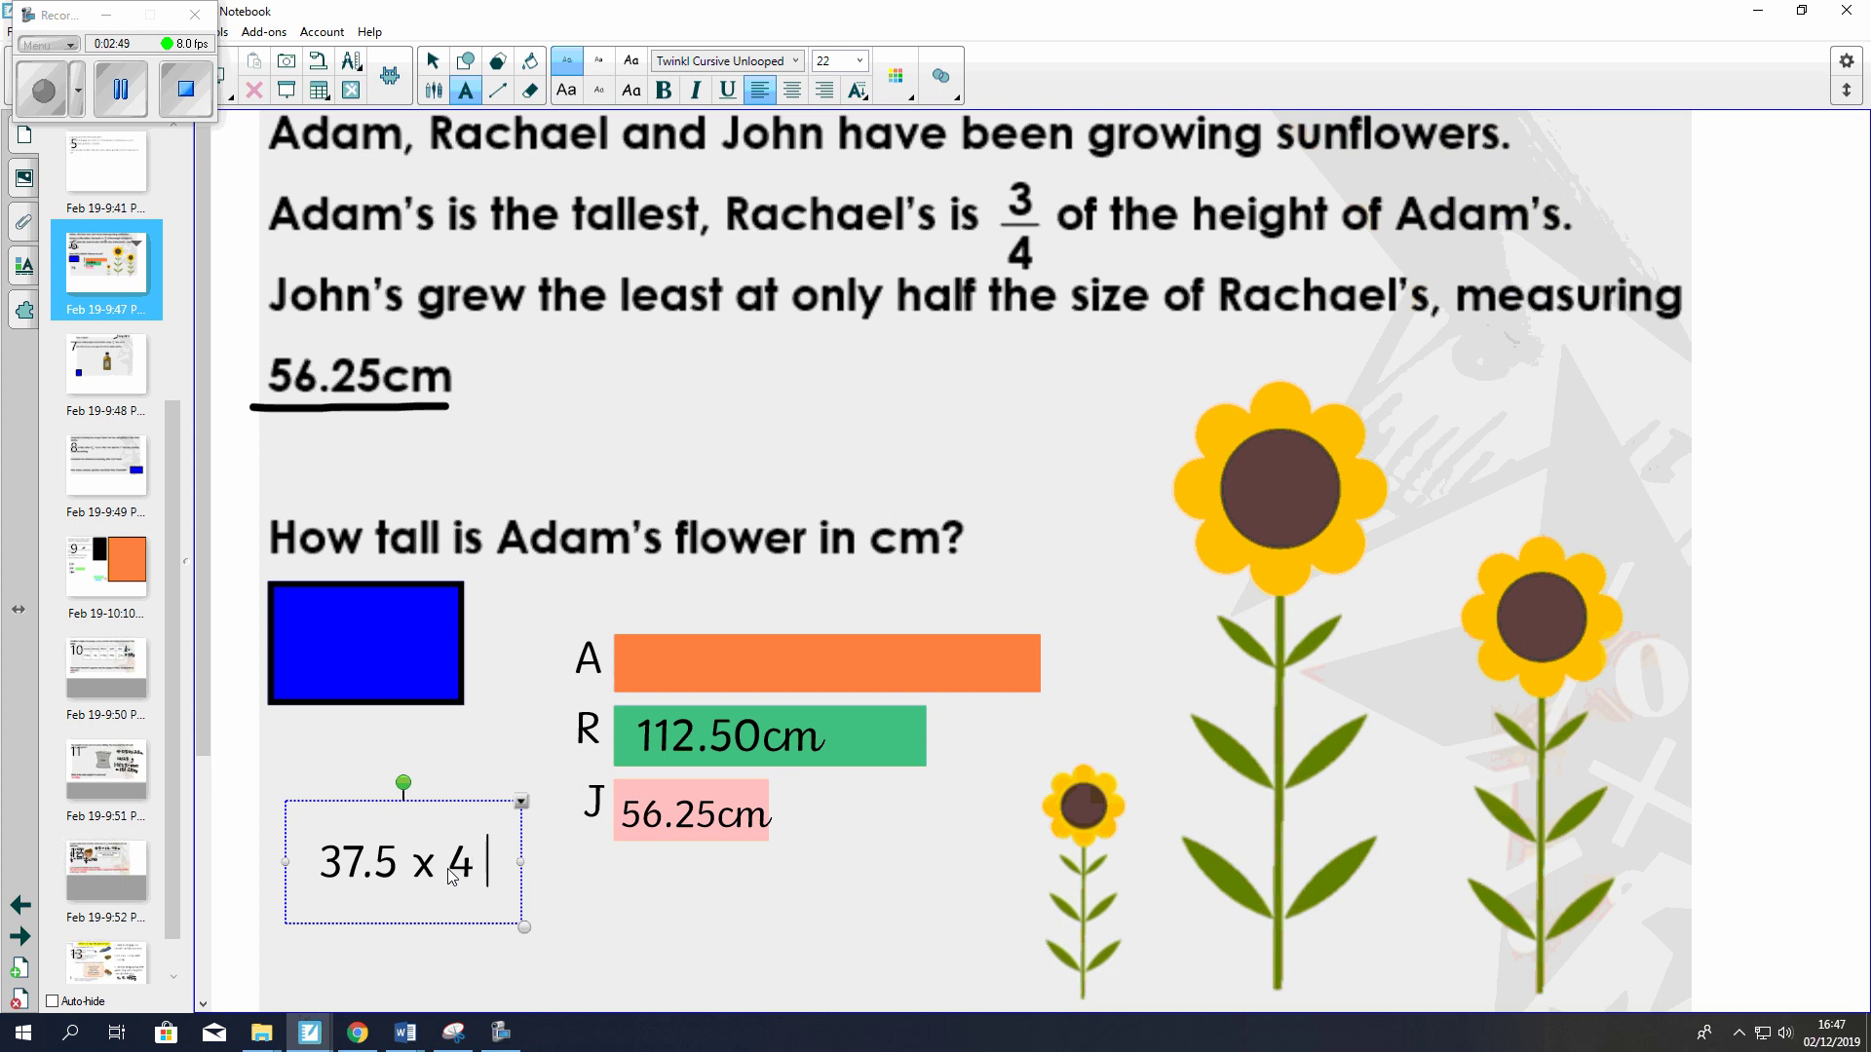
pyautogui.write(' =')
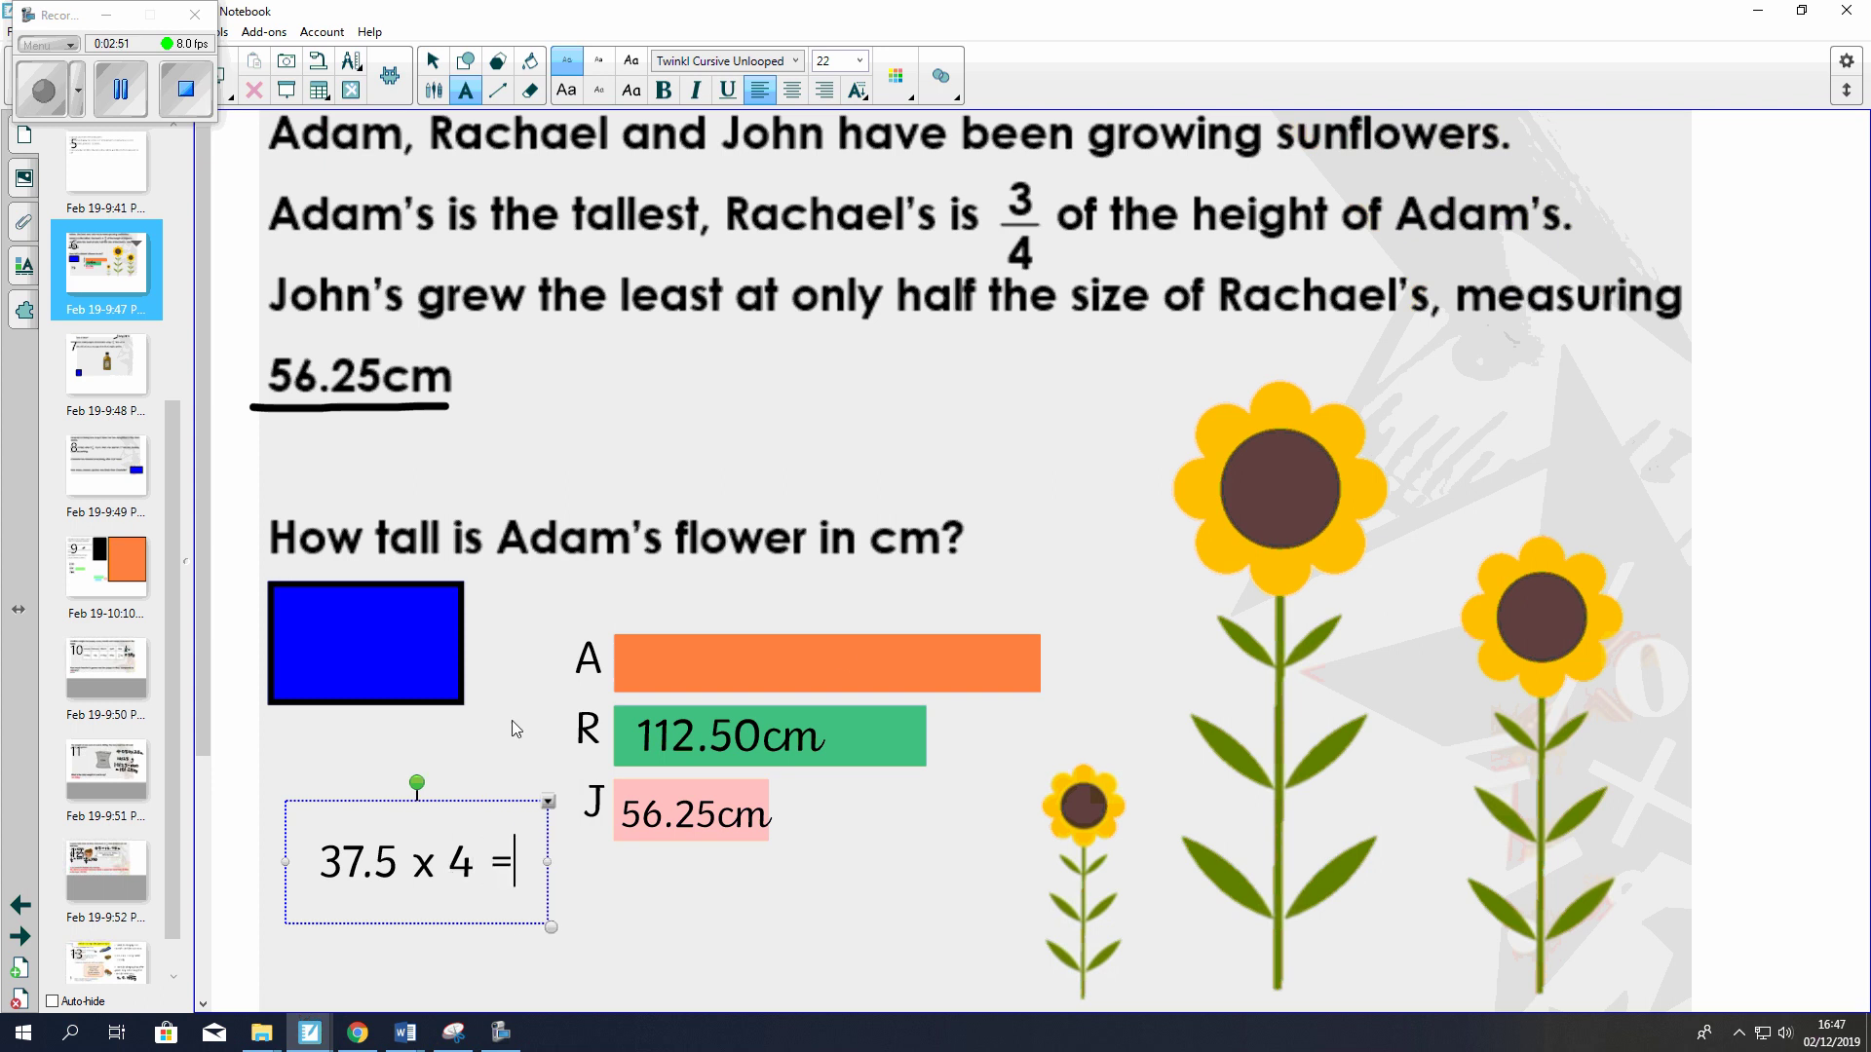
pyautogui.click(432, 60)
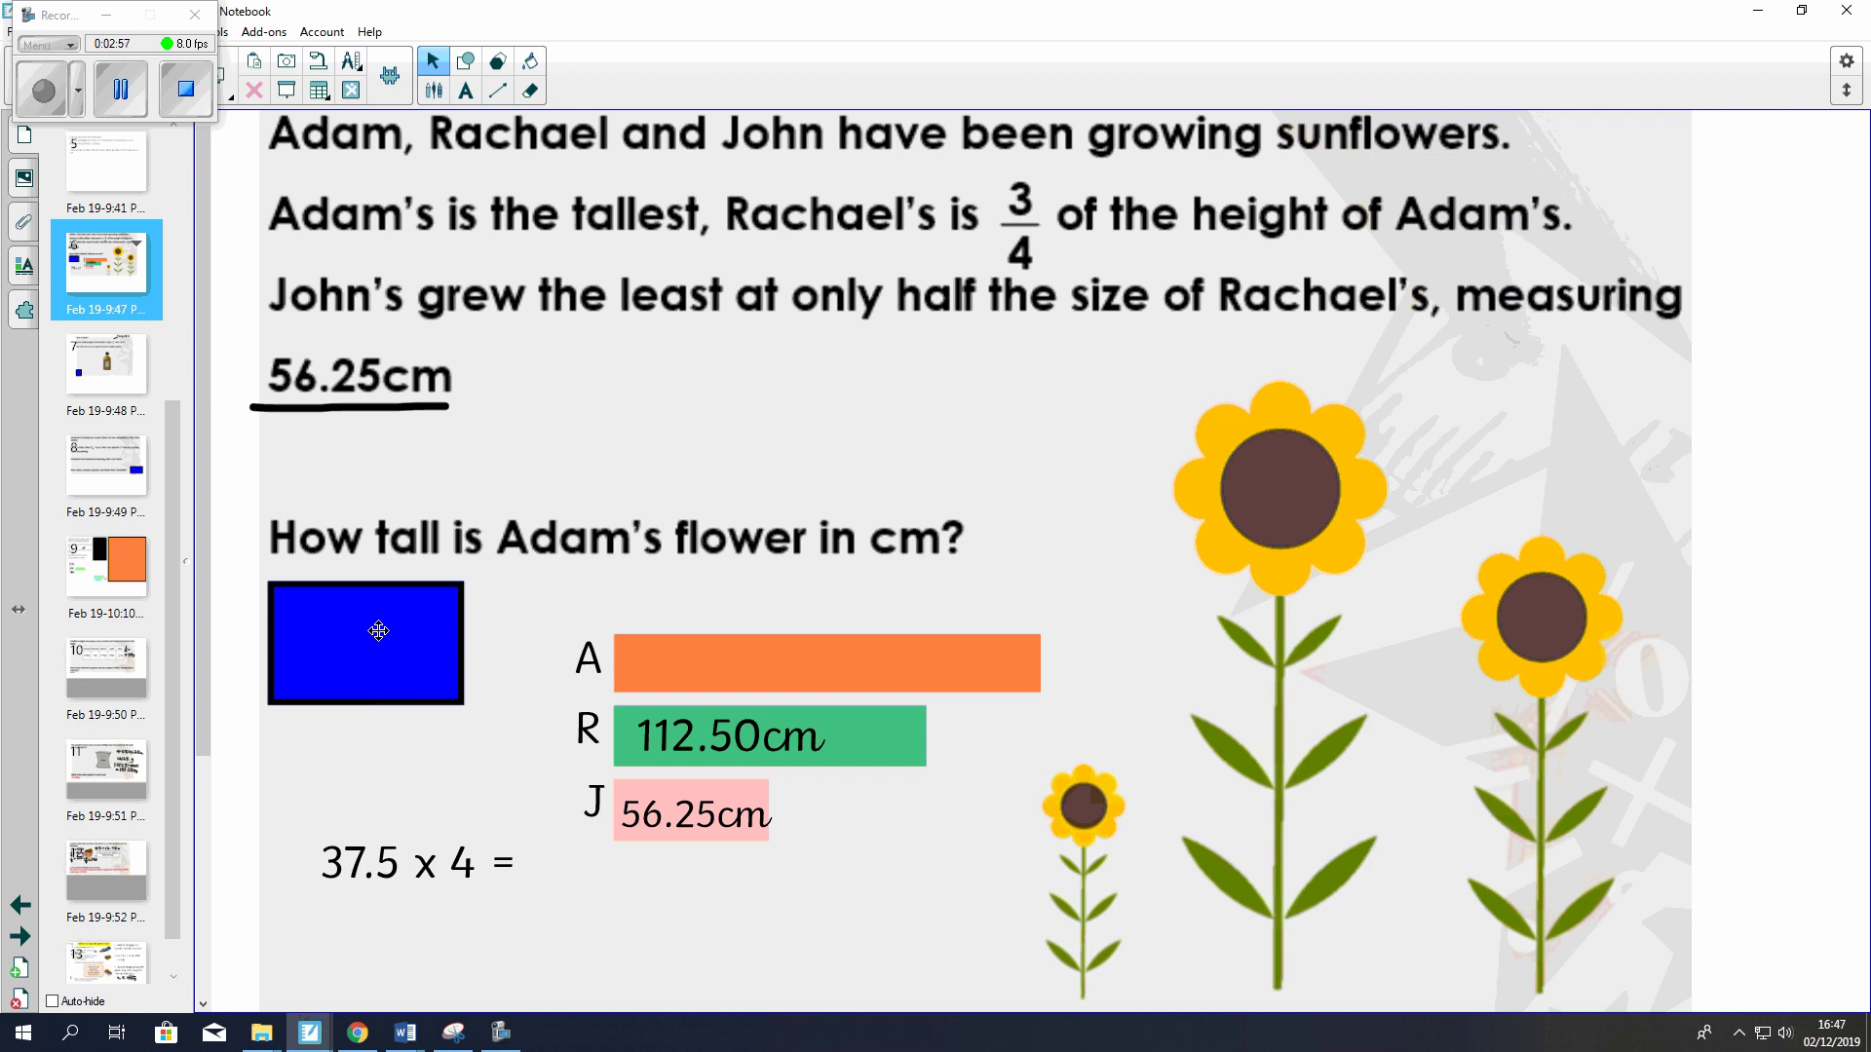
pyautogui.moveTo(378, 631); pyautogui.dragTo(684, 933)
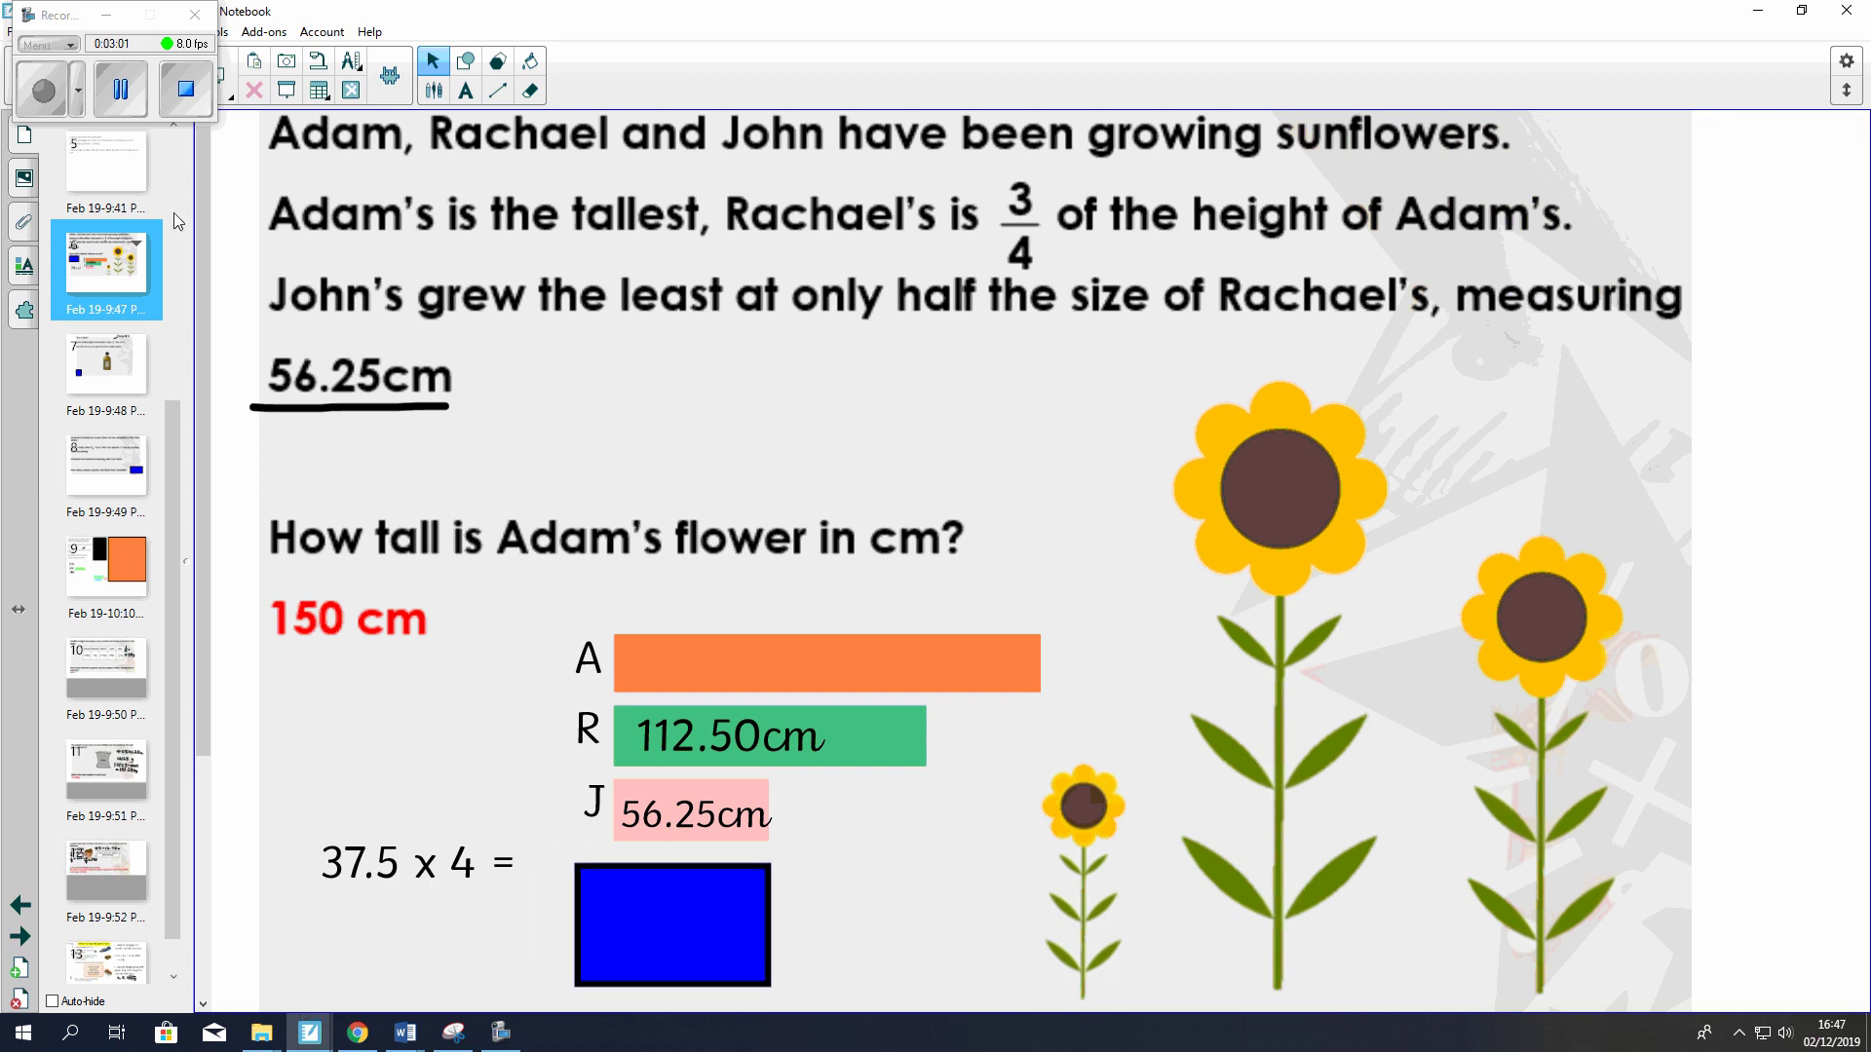
# - Go to page 7, the olive oil true-or-false question about 20ml bottles
pyautogui.click(126, 97)
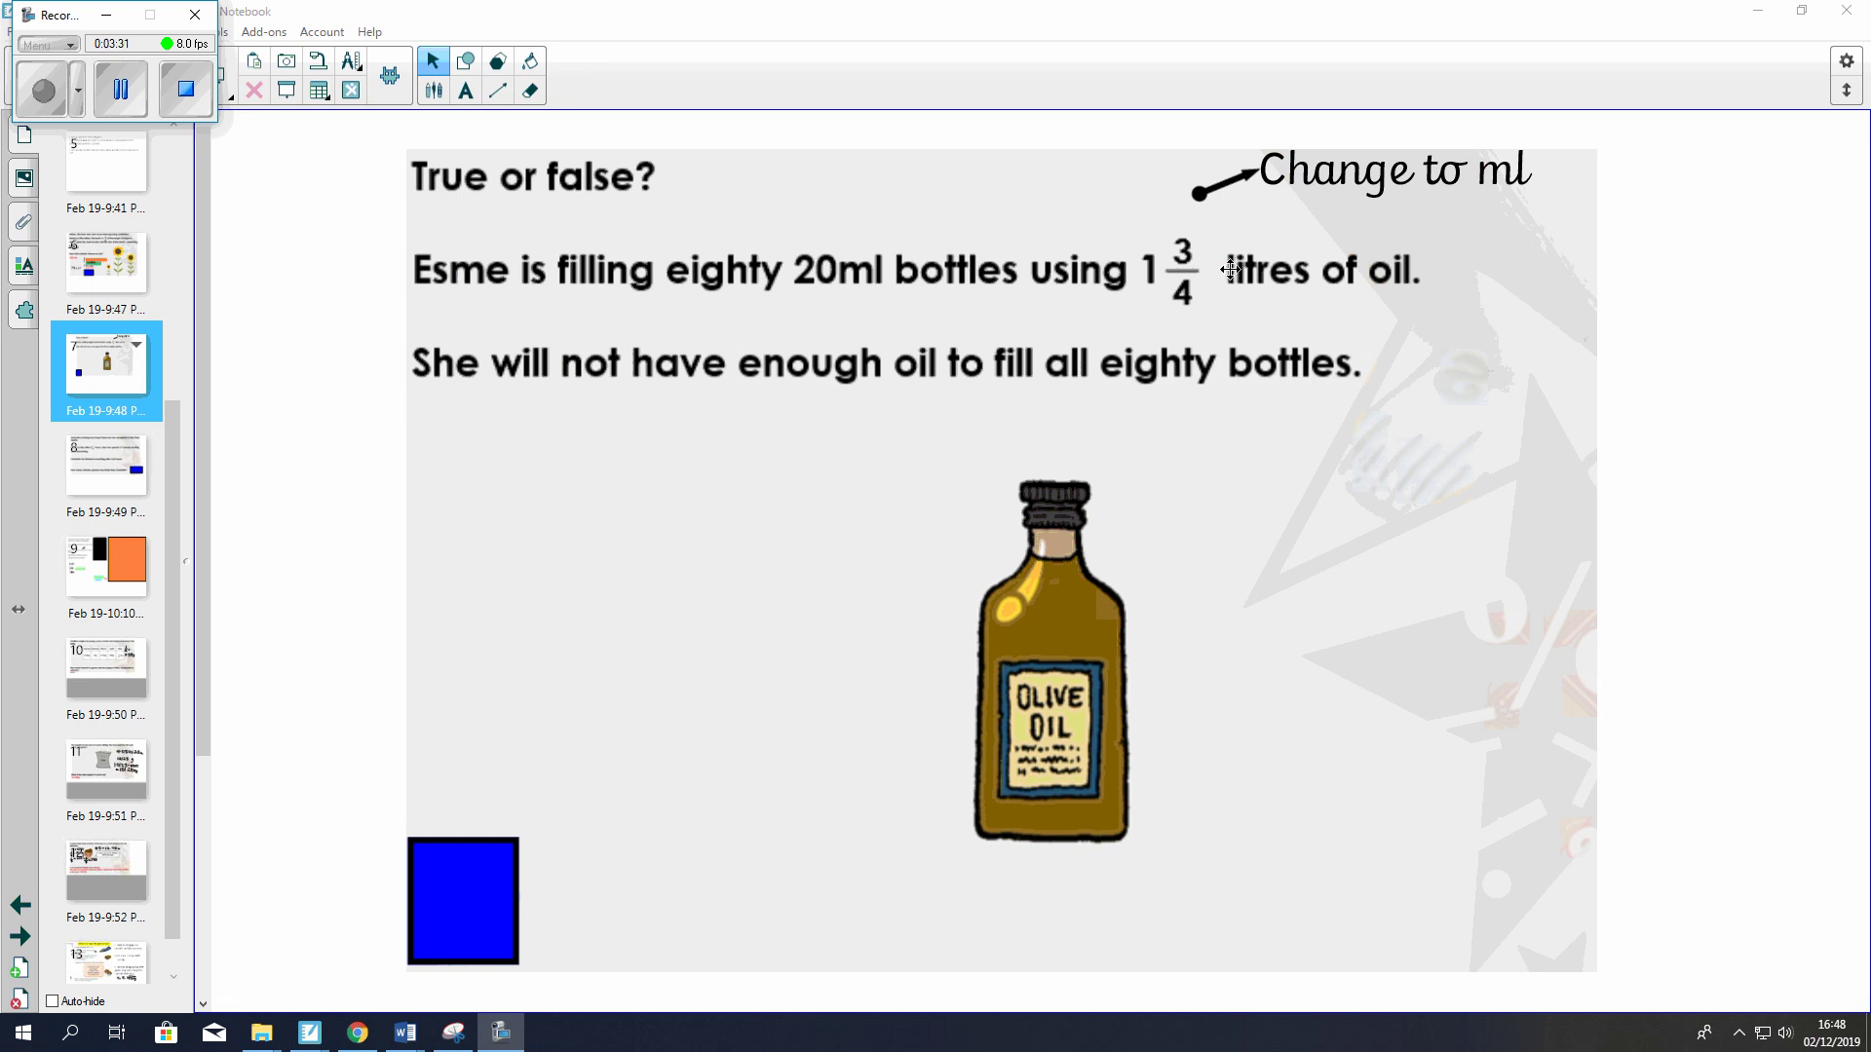
# - Handwrite 1000 above the 1 and delete the 'Change to ml' note and its arrow
pyautogui.click(434, 89)
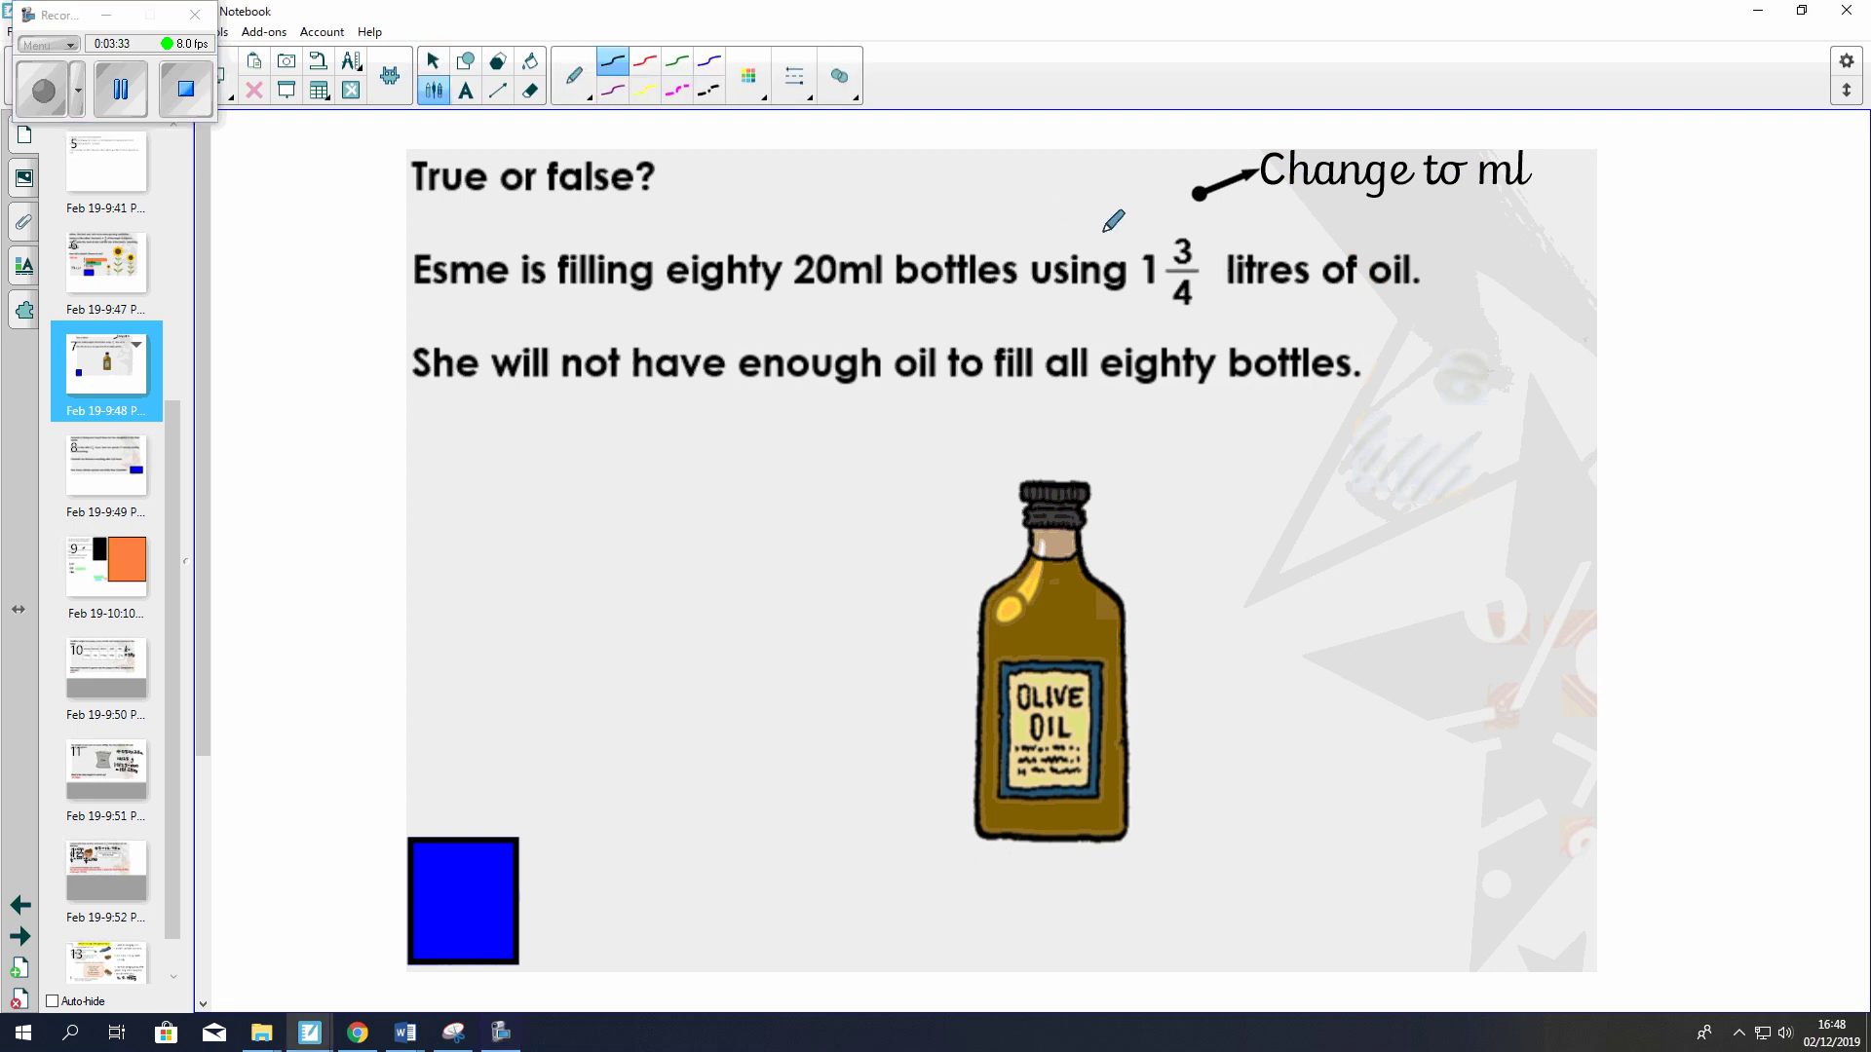
pyautogui.moveTo(1144, 247)
pyautogui.mouseDown()
pyautogui.moveTo(1050, 208)
pyautogui.moveTo(1114, 184)
pyautogui.mouseUp()
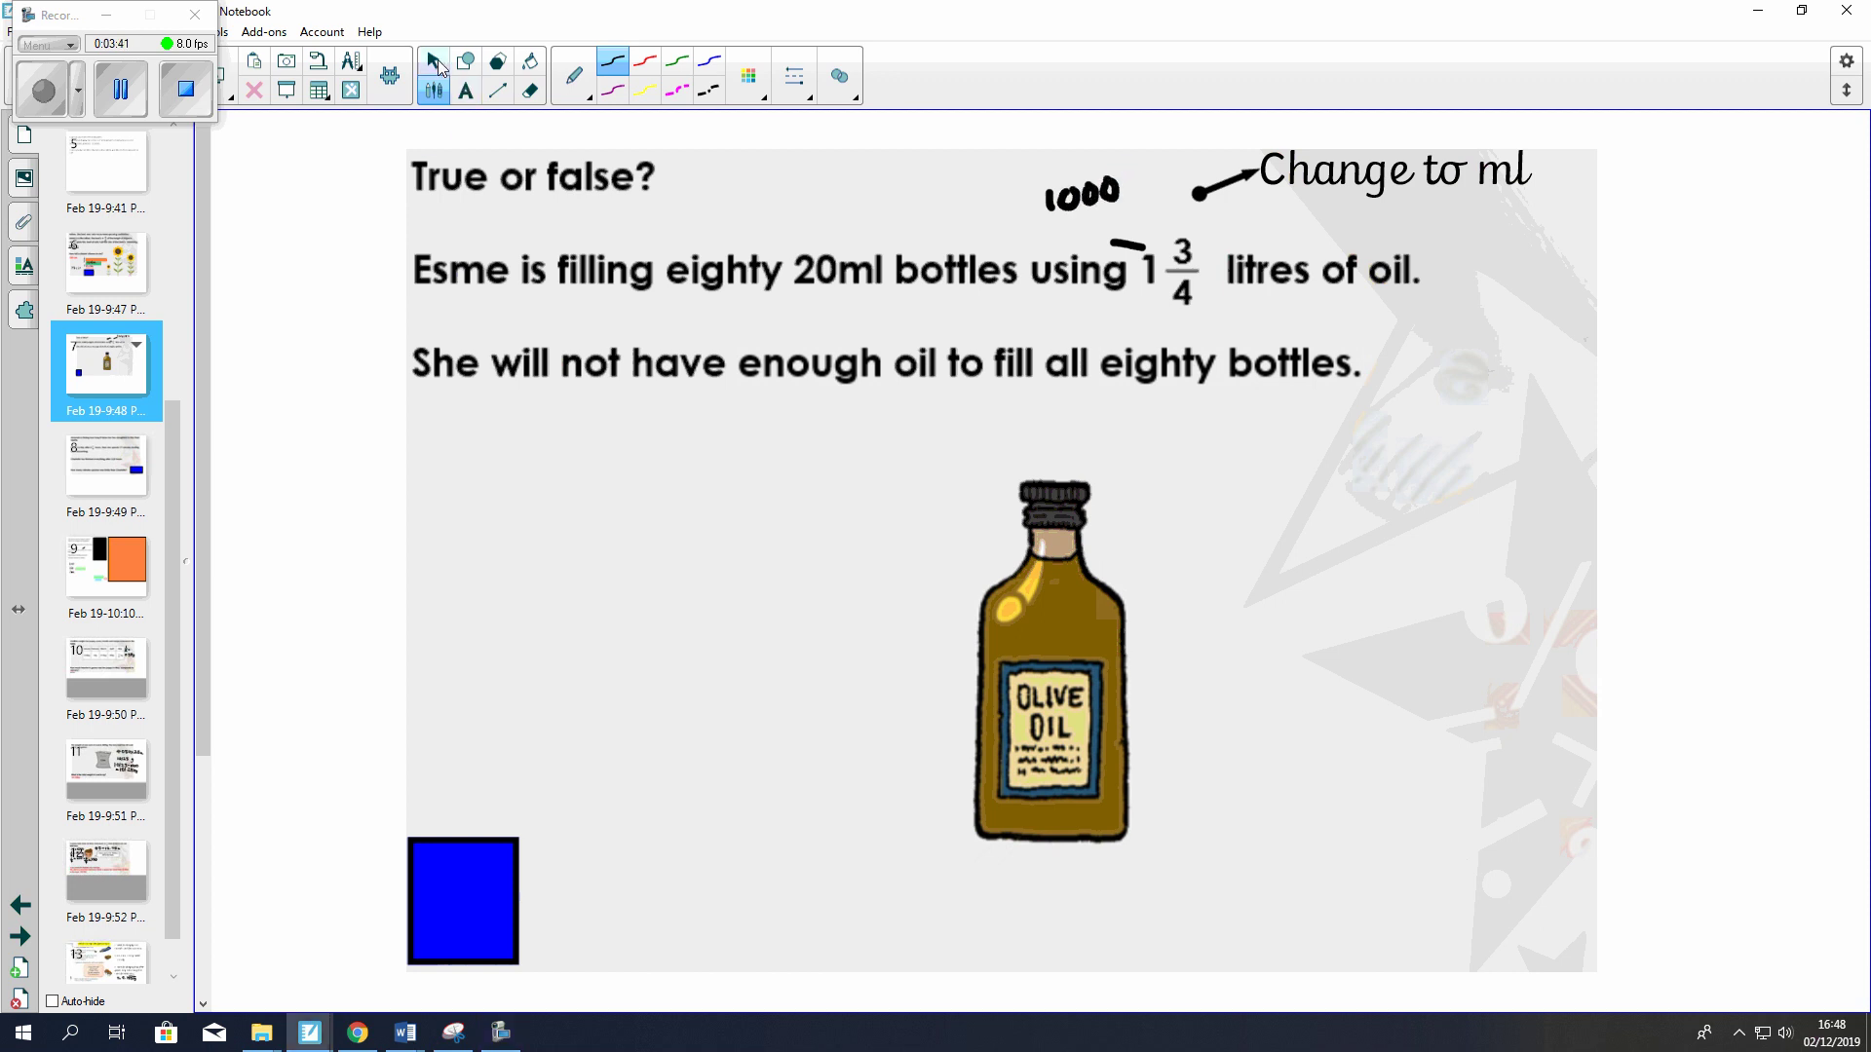
pyautogui.click(432, 60)
pyautogui.click(1330, 181)
pyautogui.press('Delete')
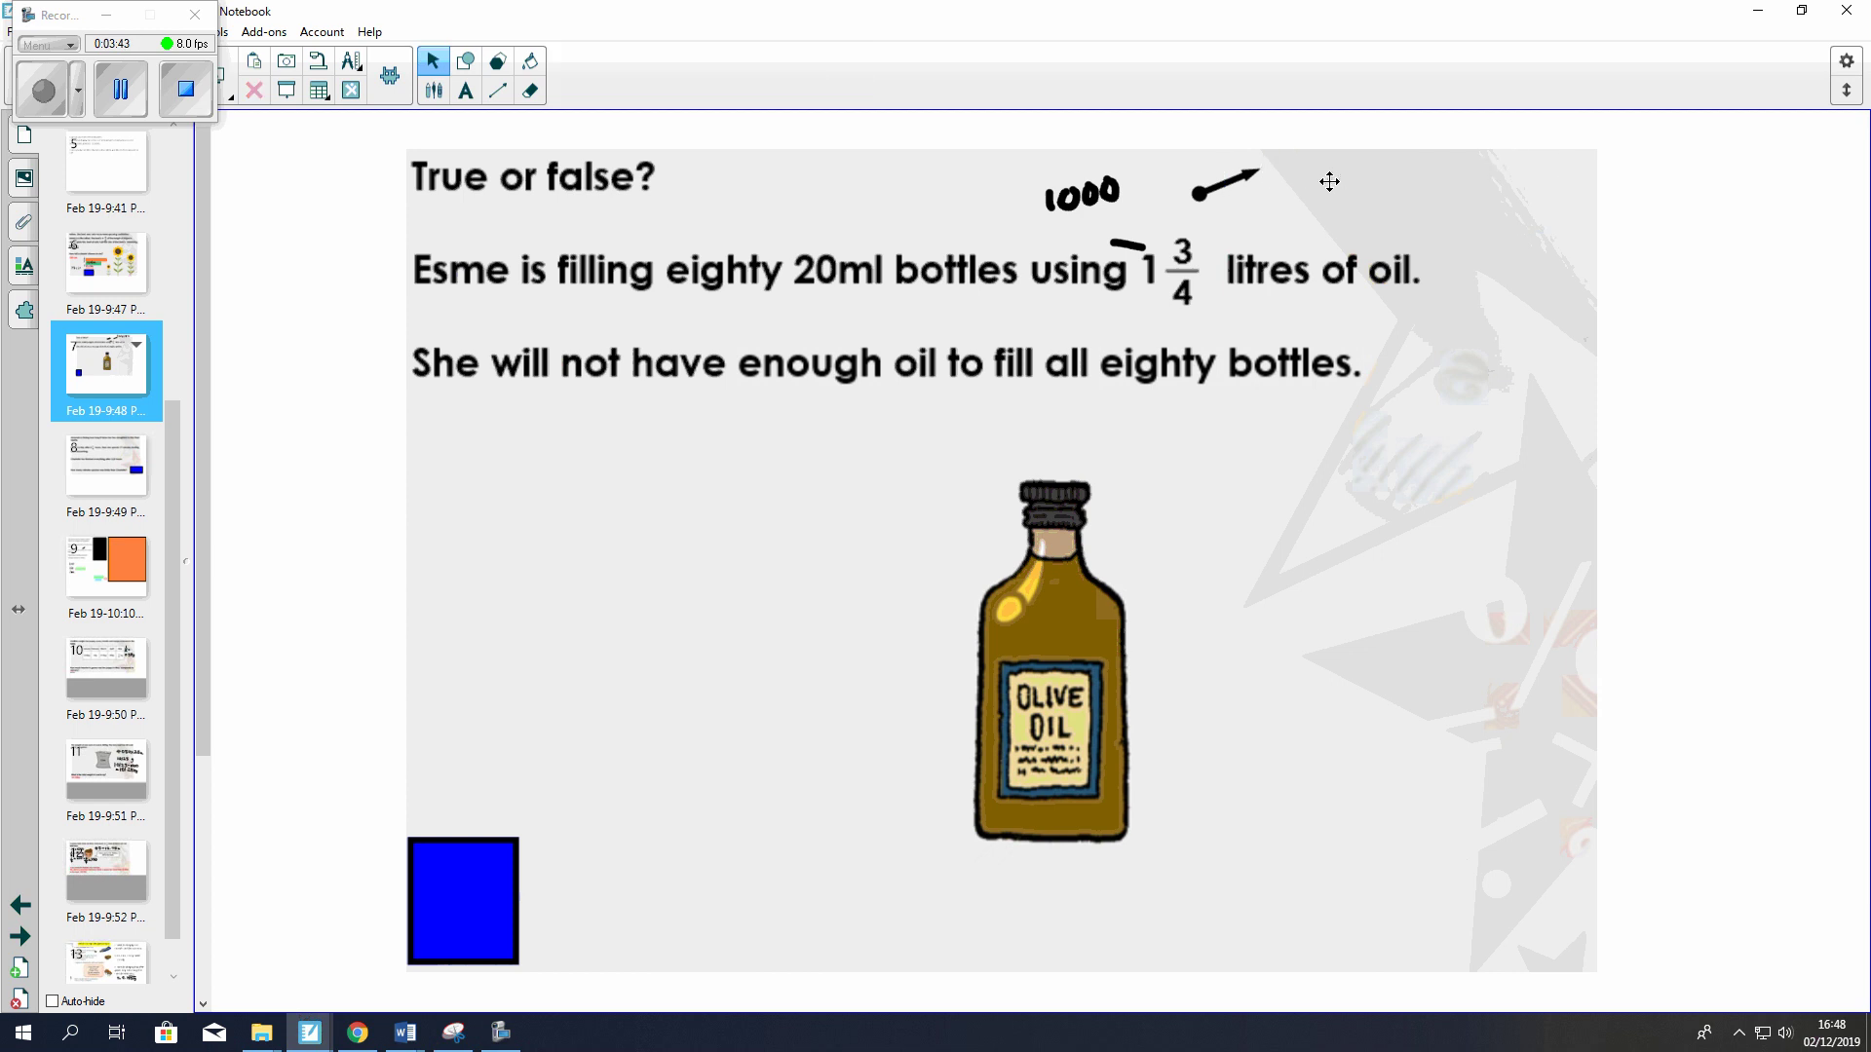
pyautogui.click(1247, 176)
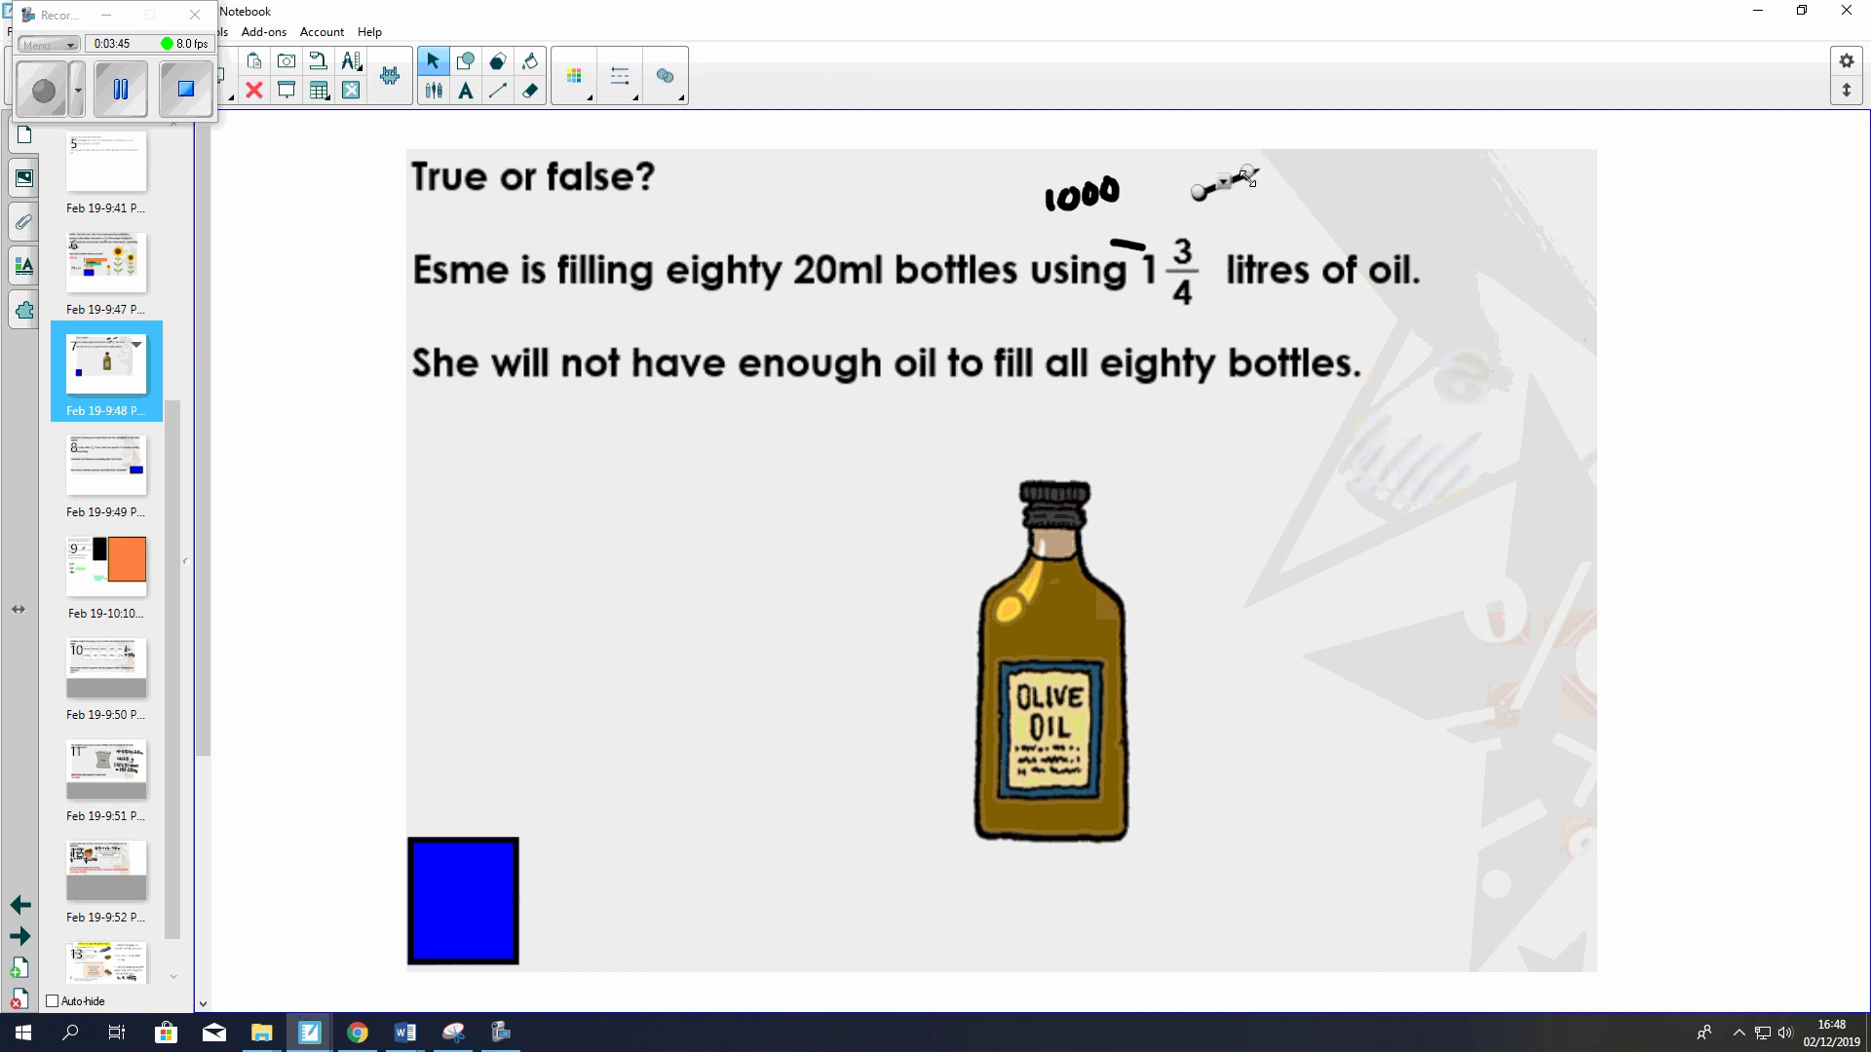
pyautogui.press('Delete')
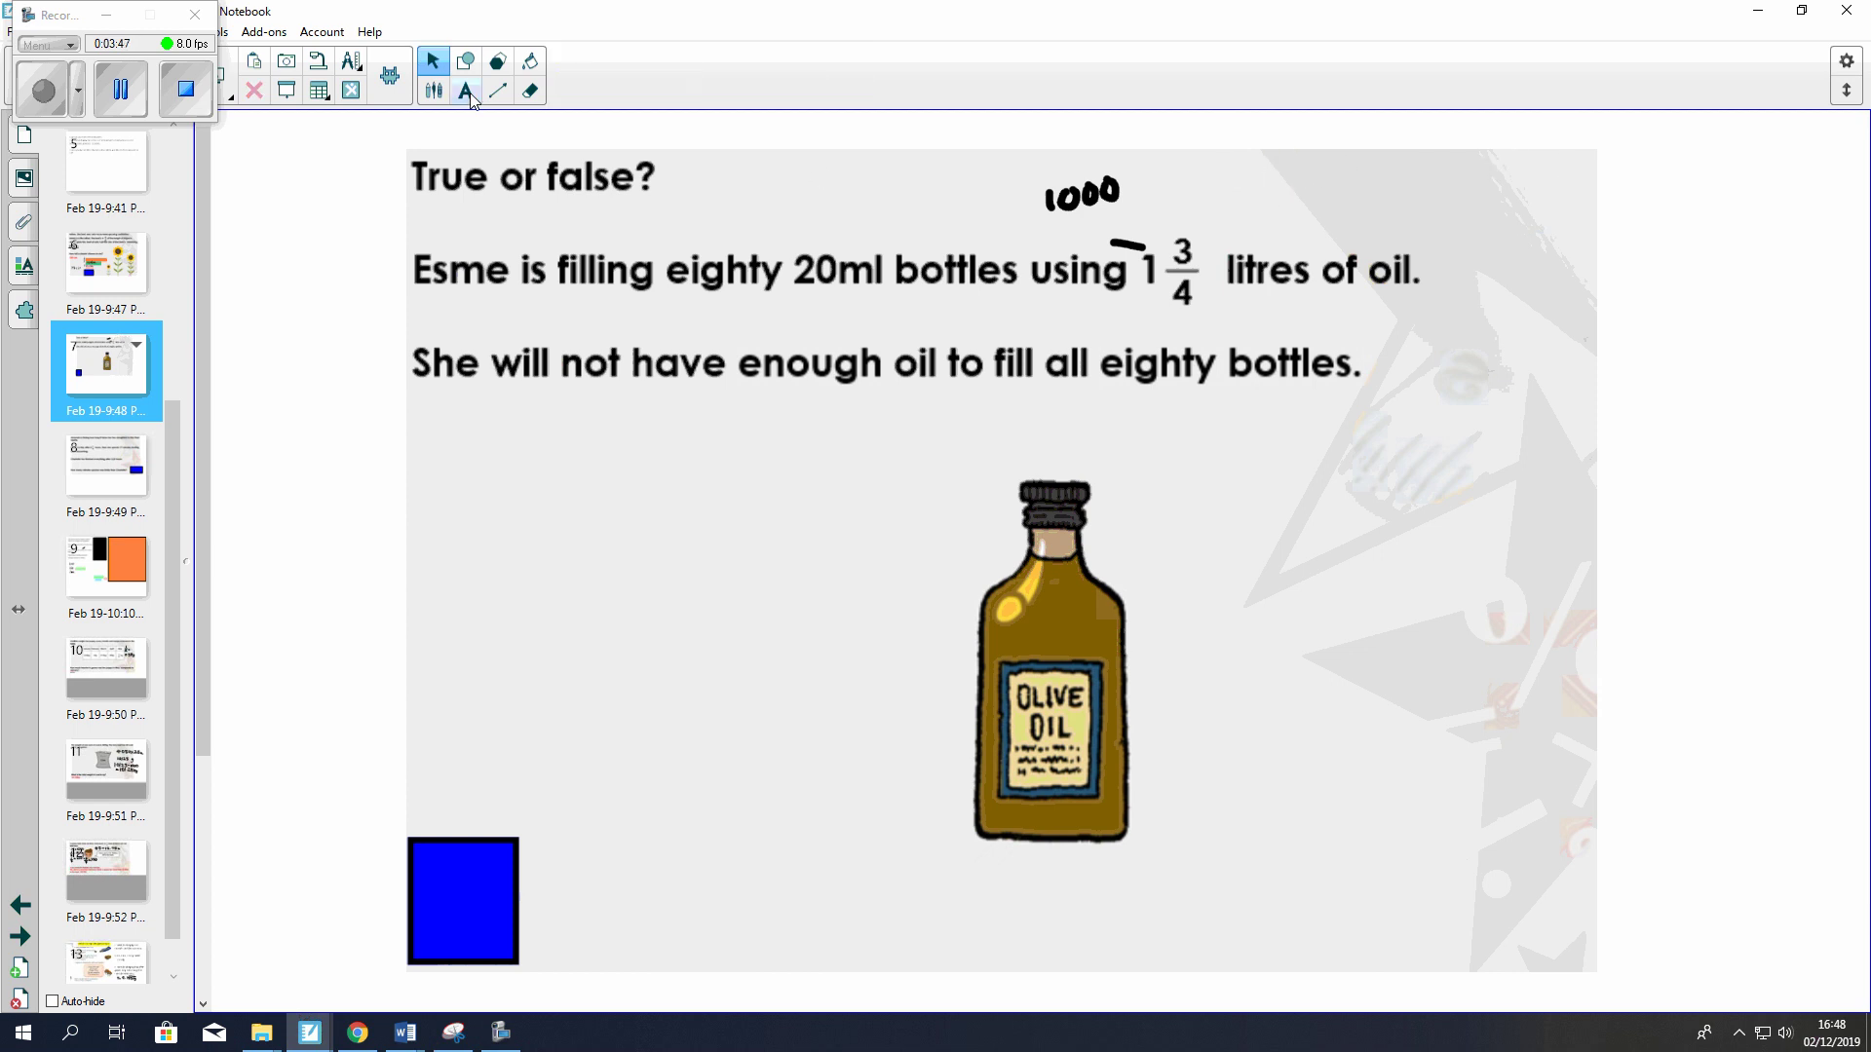
# - Handwrite 750 beside the 1000 and 1750ml at the top right
pyautogui.click(435, 90)
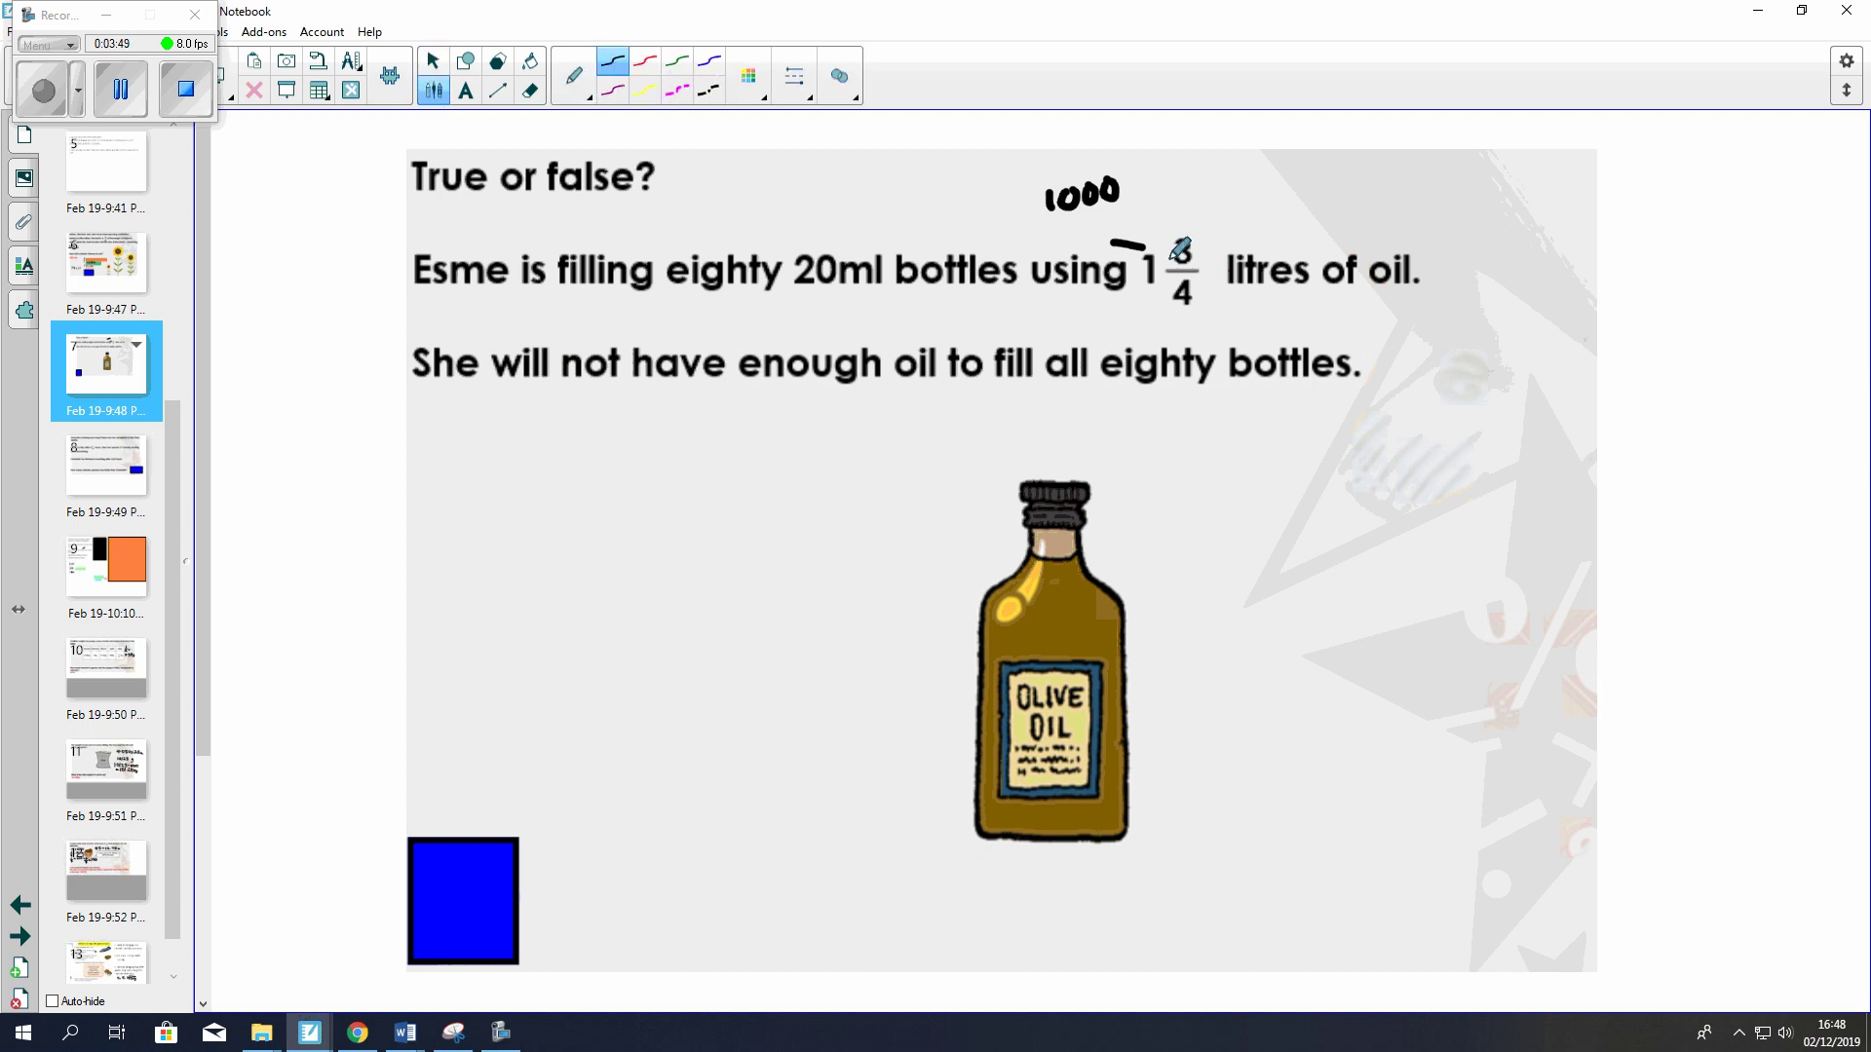
pyautogui.moveTo(1190, 191)
pyautogui.mouseDown()
pyautogui.moveTo(1197, 223)
pyautogui.moveTo(1232, 190)
pyautogui.moveTo(1252, 223)
pyautogui.moveTo(1251, 197)
pyautogui.mouseUp()
pyautogui.moveTo(1358, 177)
pyautogui.mouseDown()
pyautogui.moveTo(1359, 209)
pyautogui.moveTo(1379, 175)
pyautogui.moveTo(1373, 207)
pyautogui.moveTo(1421, 200)
pyautogui.moveTo(1407, 209)
pyautogui.mouseUp()
pyautogui.moveTo(1410, 179)
pyautogui.mouseDown()
pyautogui.moveTo(1434, 177)
pyautogui.moveTo(1432, 205)
pyautogui.moveTo(1444, 175)
pyautogui.moveTo(1494, 206)
pyautogui.moveTo(1502, 176)
pyautogui.mouseUp()
pyautogui.click(136, 98)
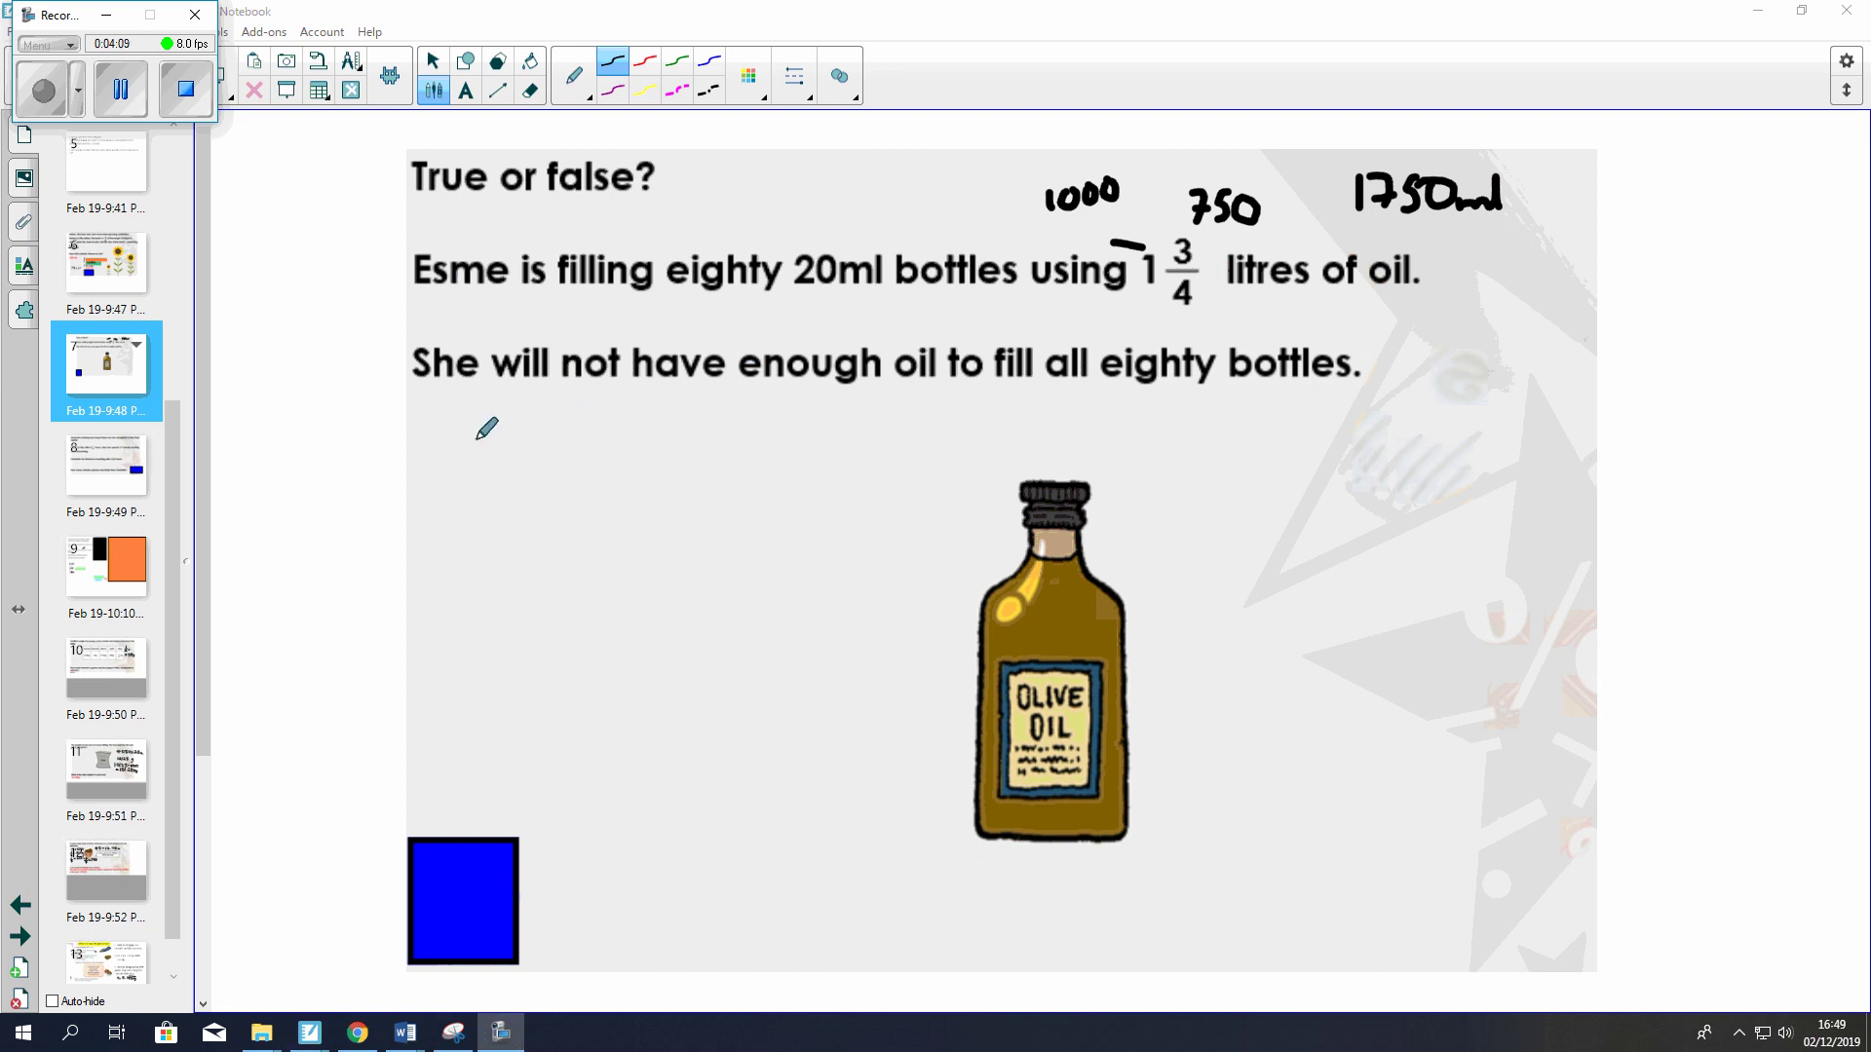
# - Type 1750ml / 20 = under the oil question, then go to slide 9's long-jump problem
pyautogui.click(471, 104)
pyautogui.click(467, 97)
pyautogui.click(451, 463)
pyautogui.write('1750ml')
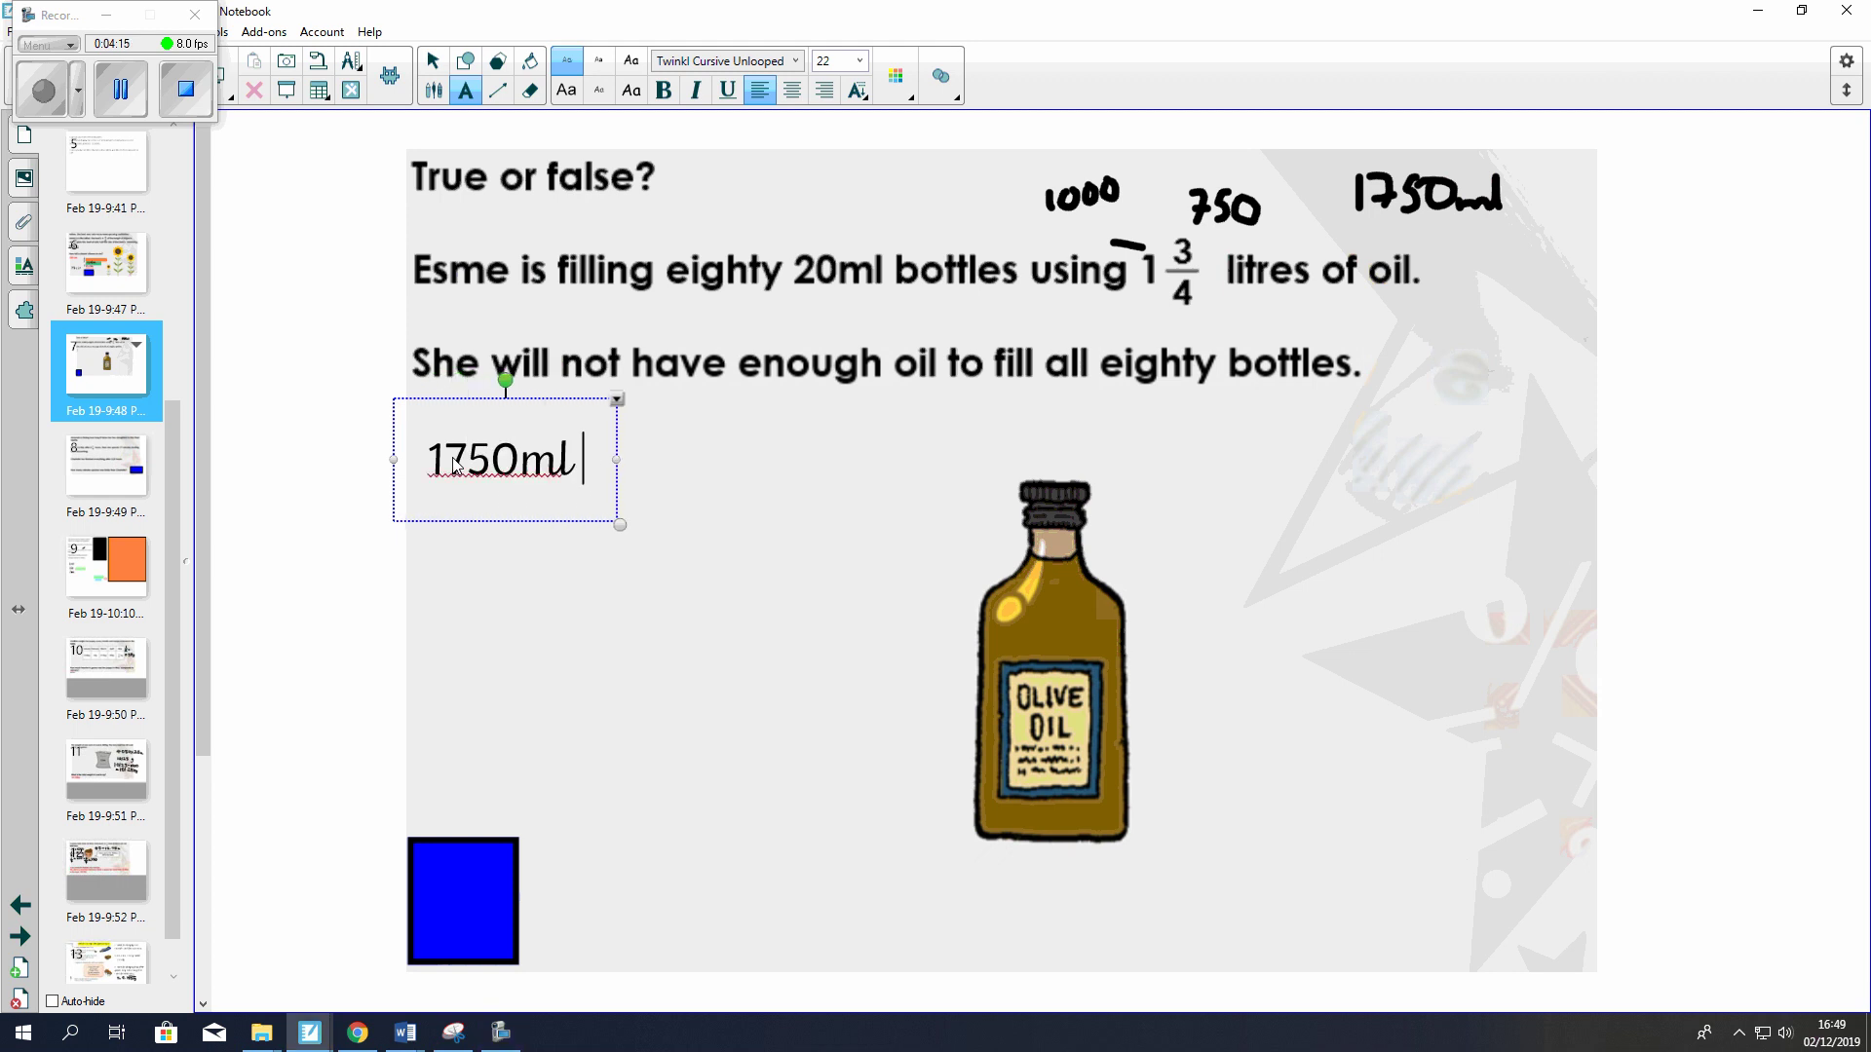
pyautogui.write(' / 20 =')
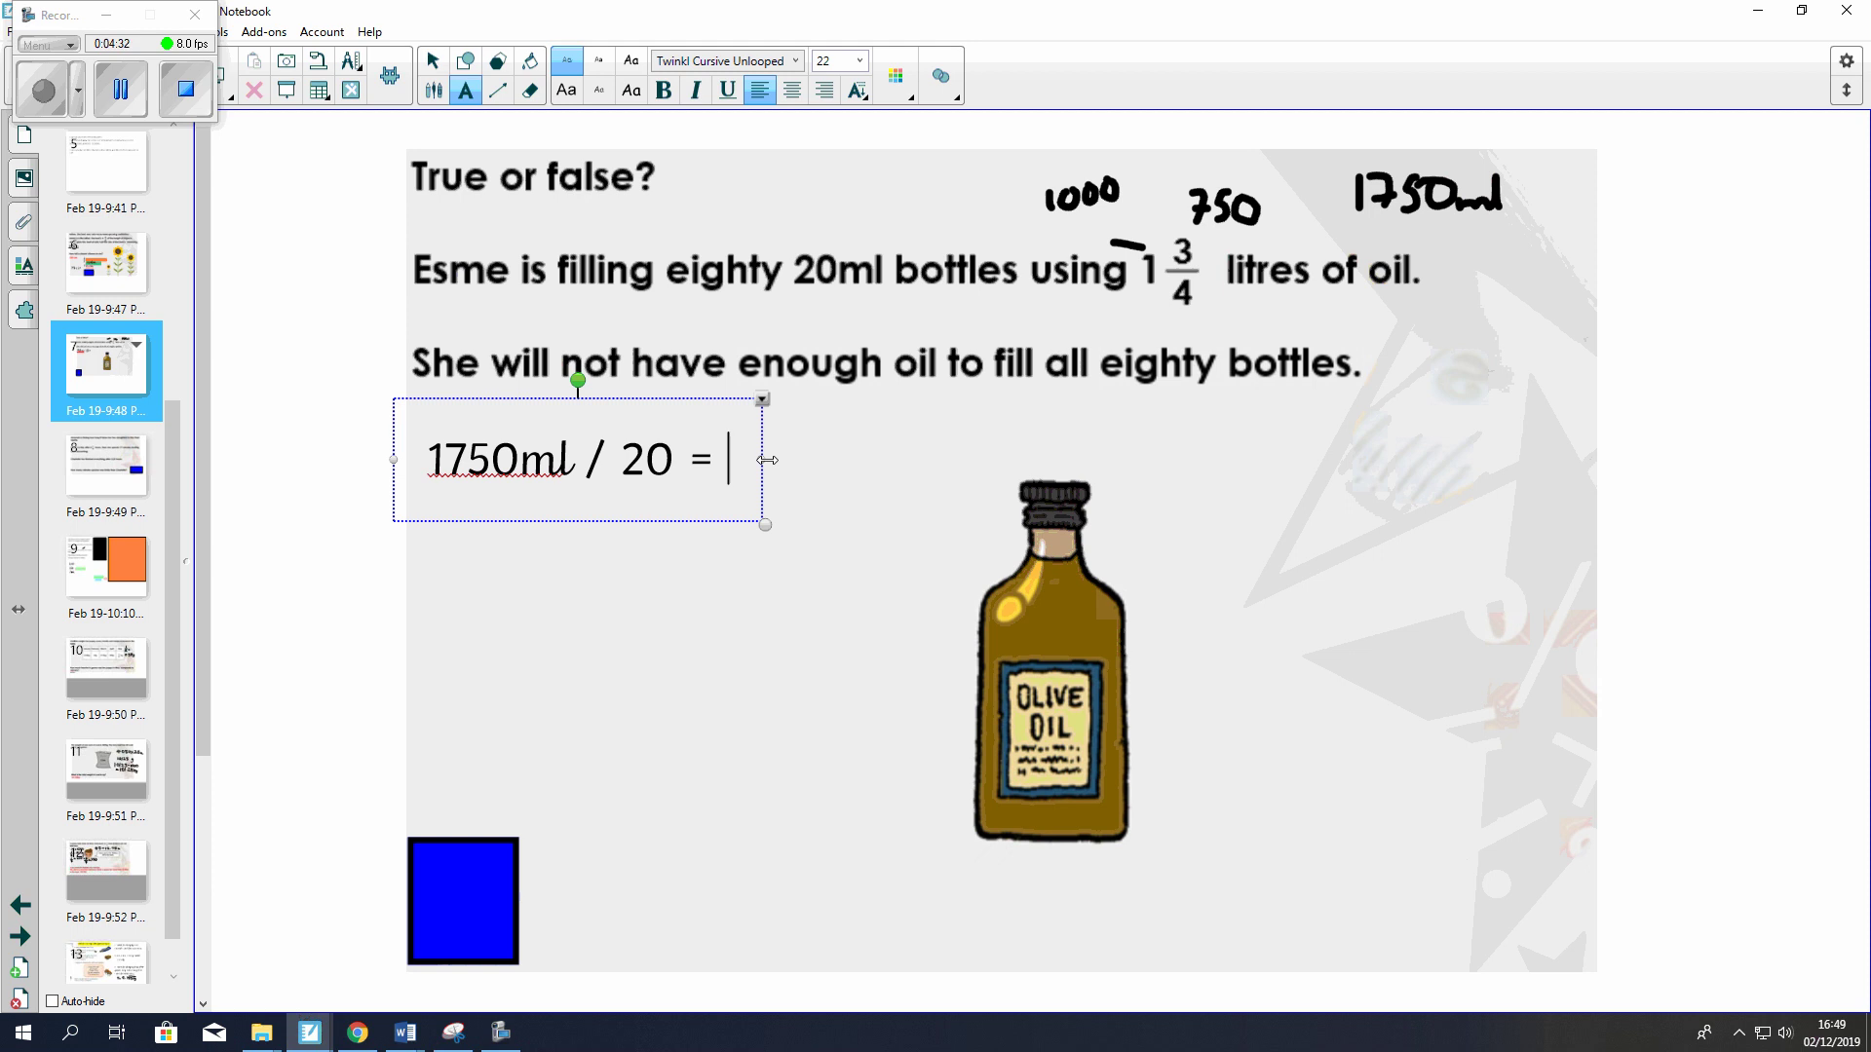
pyautogui.click(433, 61)
pyautogui.click(50, 92)
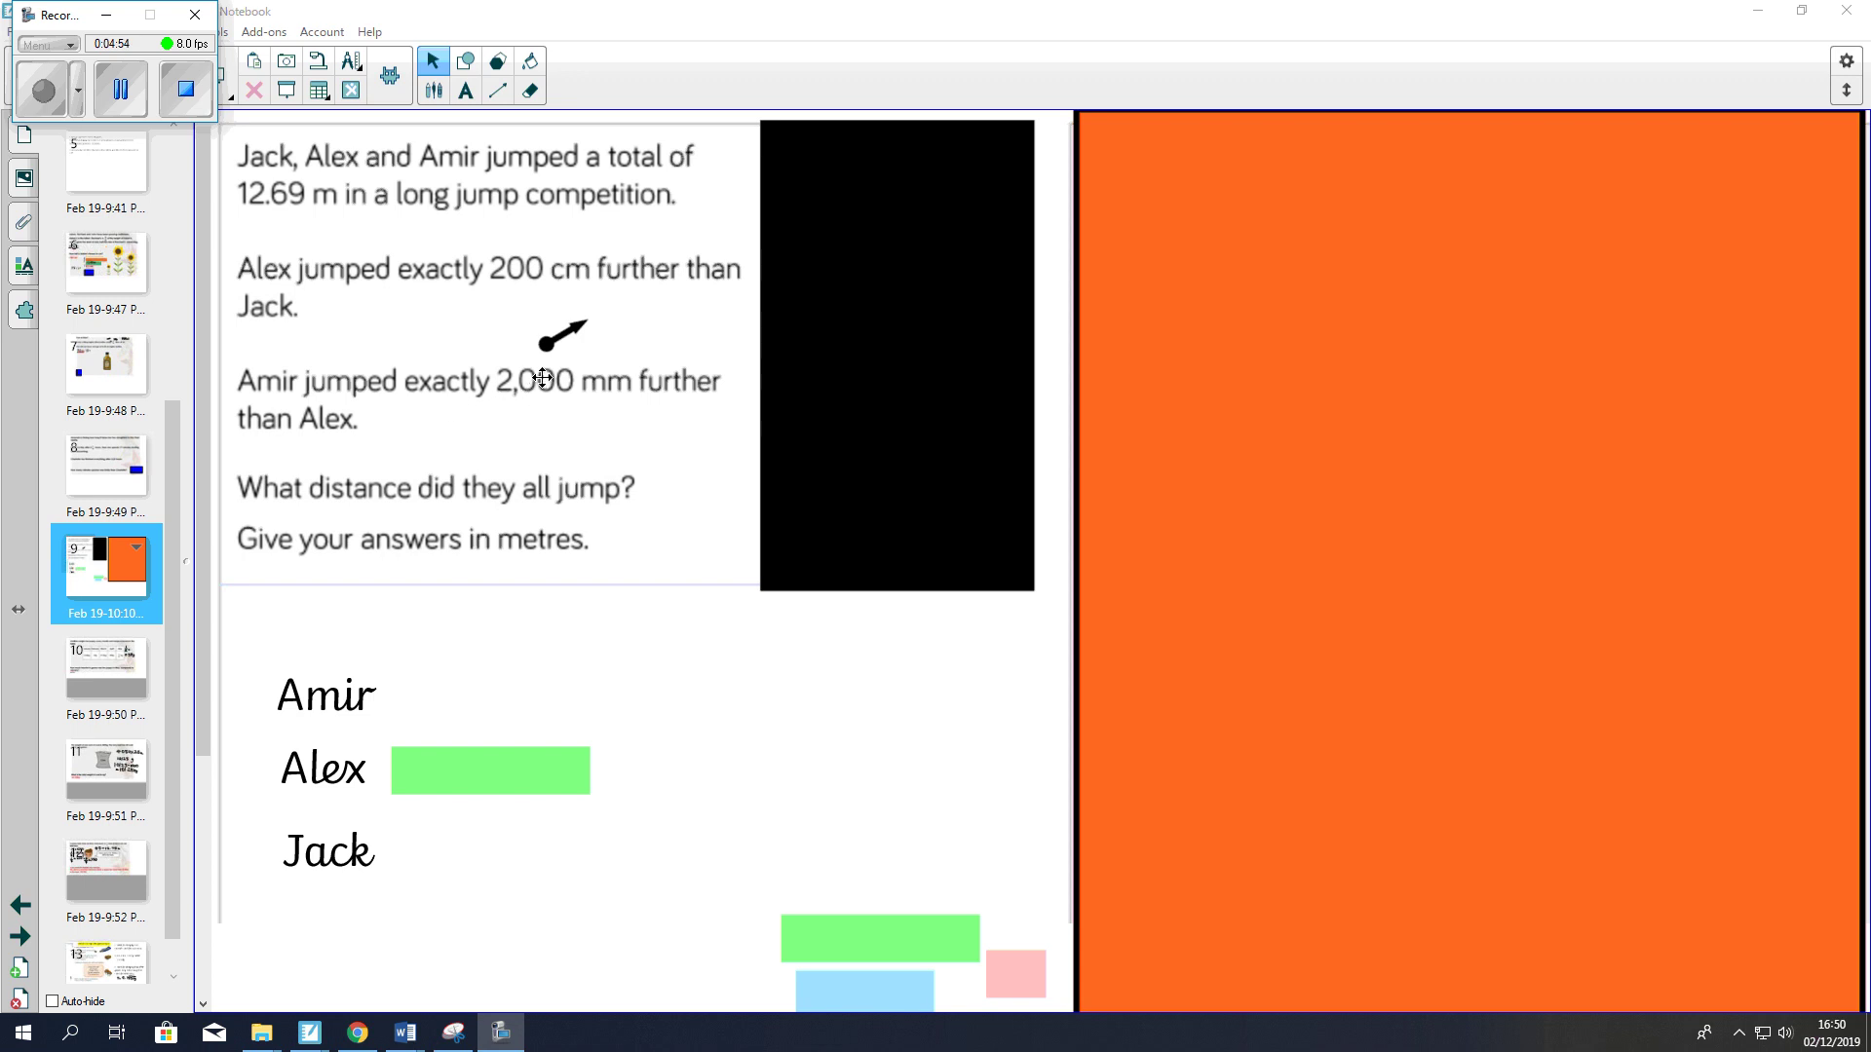
# - Add a typed 200cm label next to the arrow under Alex's clue
pyautogui.click(466, 89)
pyautogui.click(611, 341)
pyautogui.write('2')
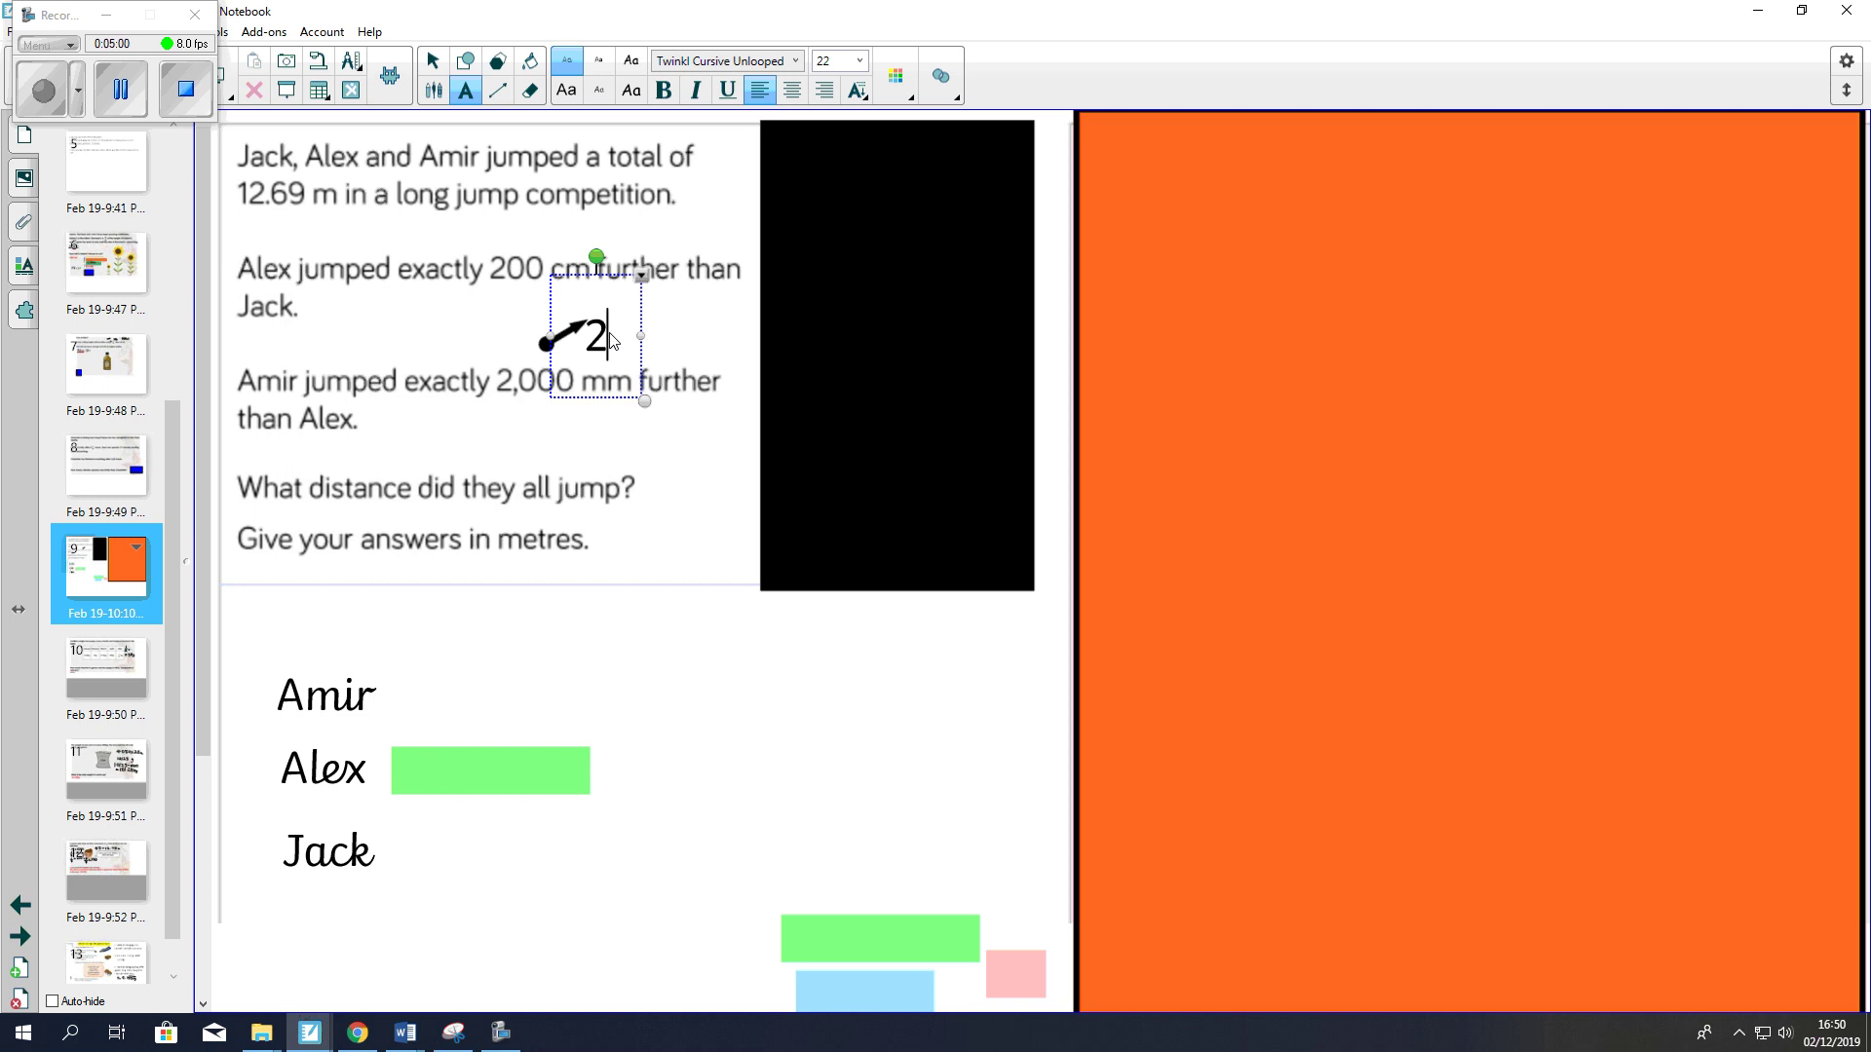
pyautogui.write('00cm')
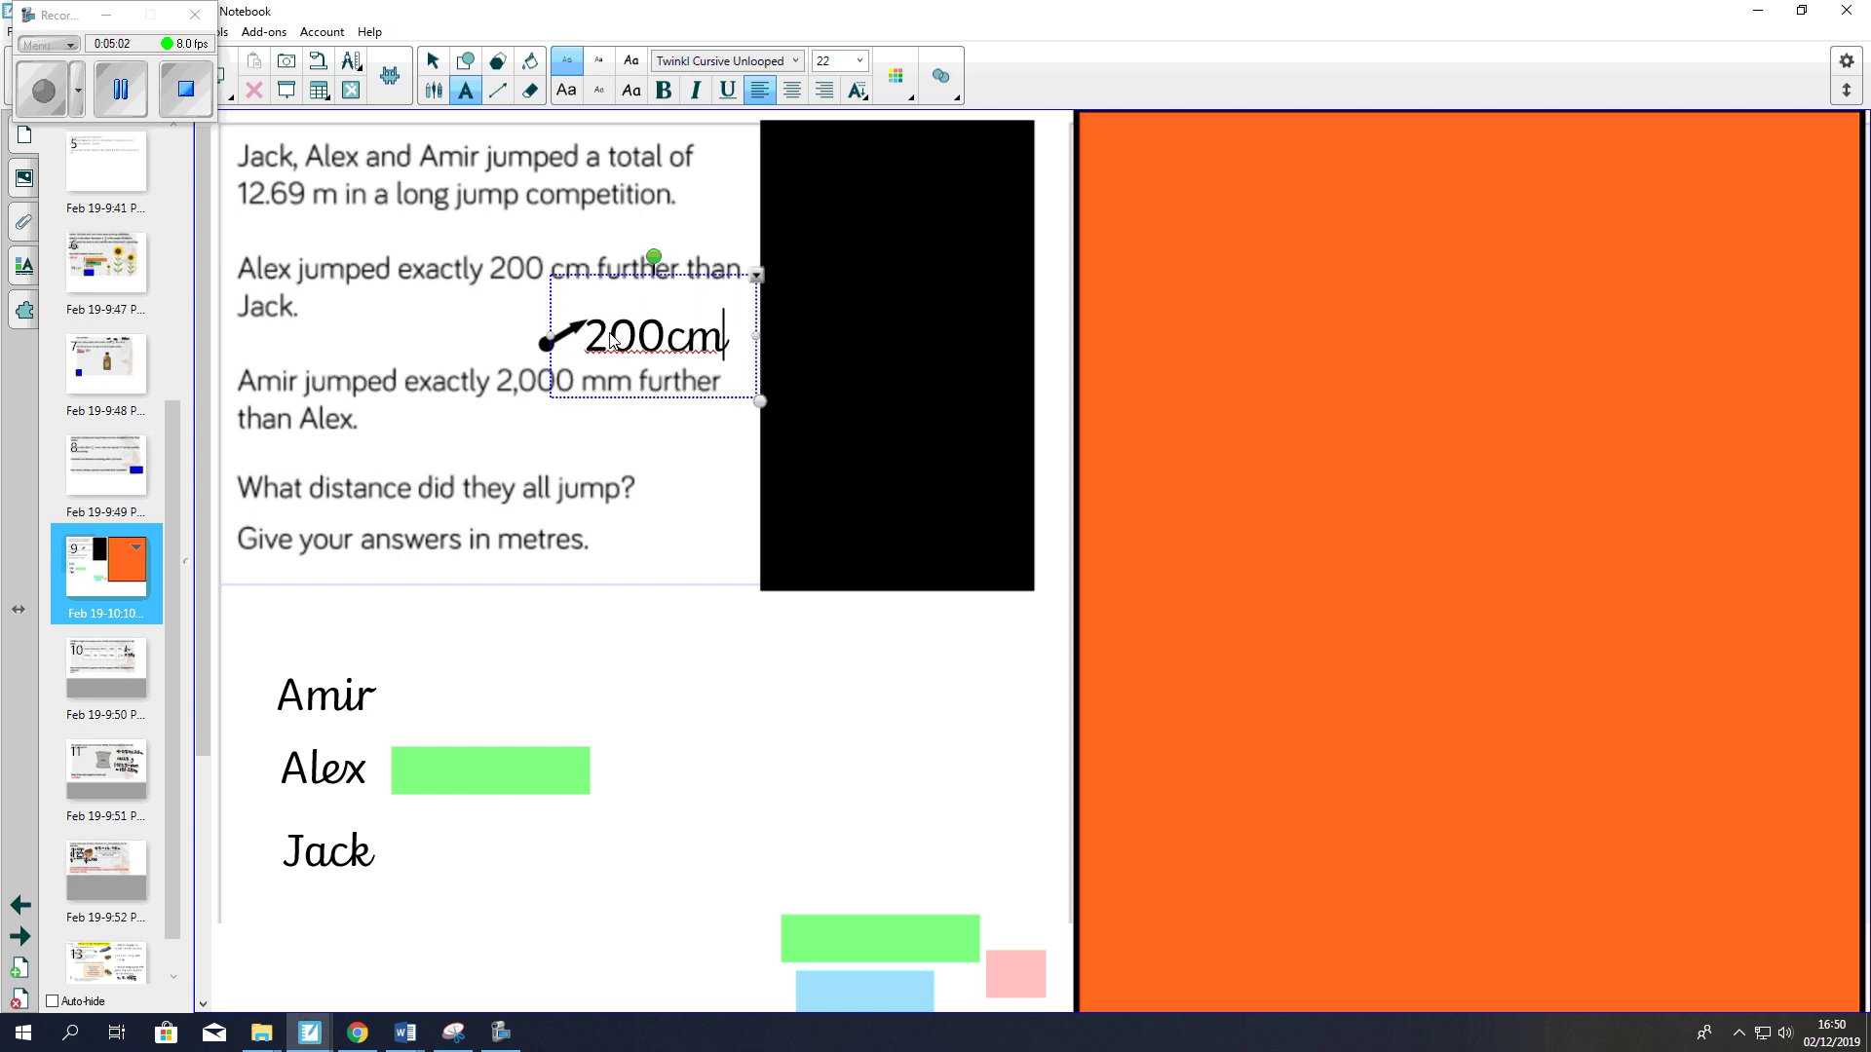
pyautogui.click(1068, 431)
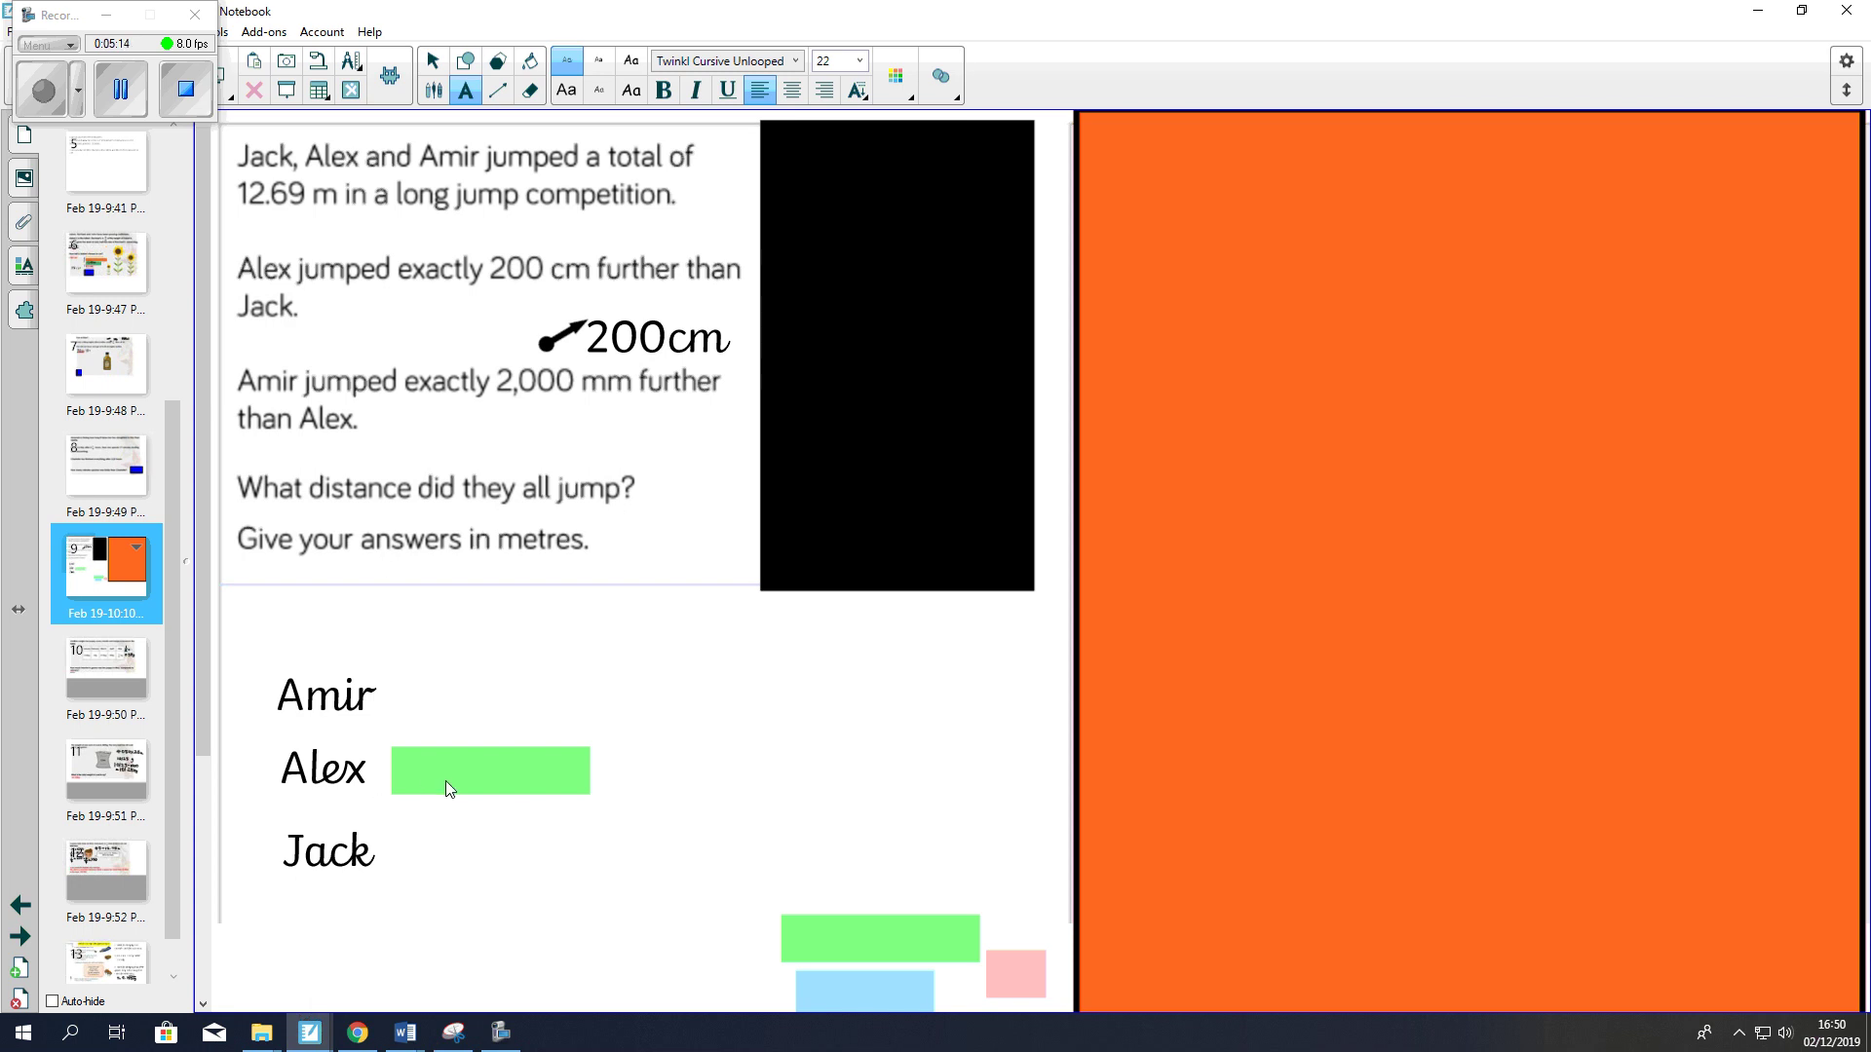
# - Move the green bar and pink piece beside Amir and the light-blue bar beside Jack
pyautogui.click(846, 933)
pyautogui.click(432, 61)
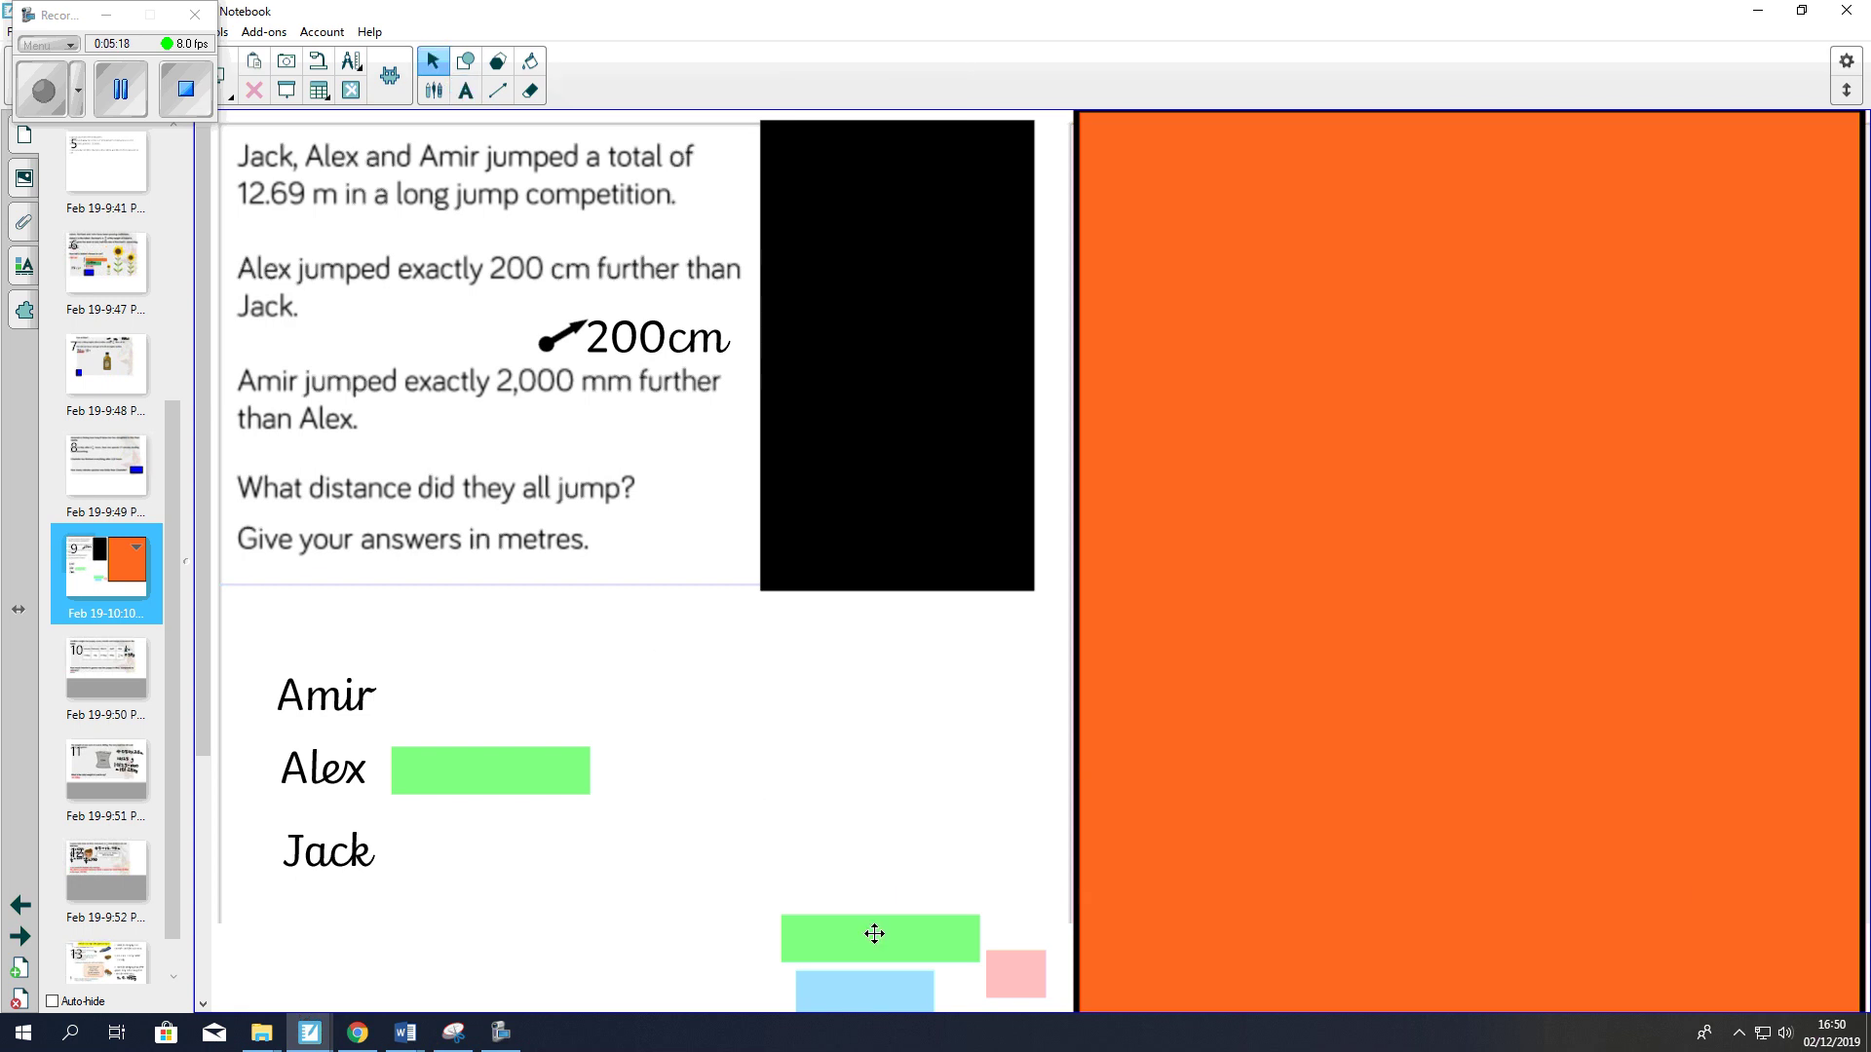
pyautogui.moveTo(877, 935); pyautogui.dragTo(481, 690)
pyautogui.moveTo(1032, 981); pyautogui.dragTo(634, 698)
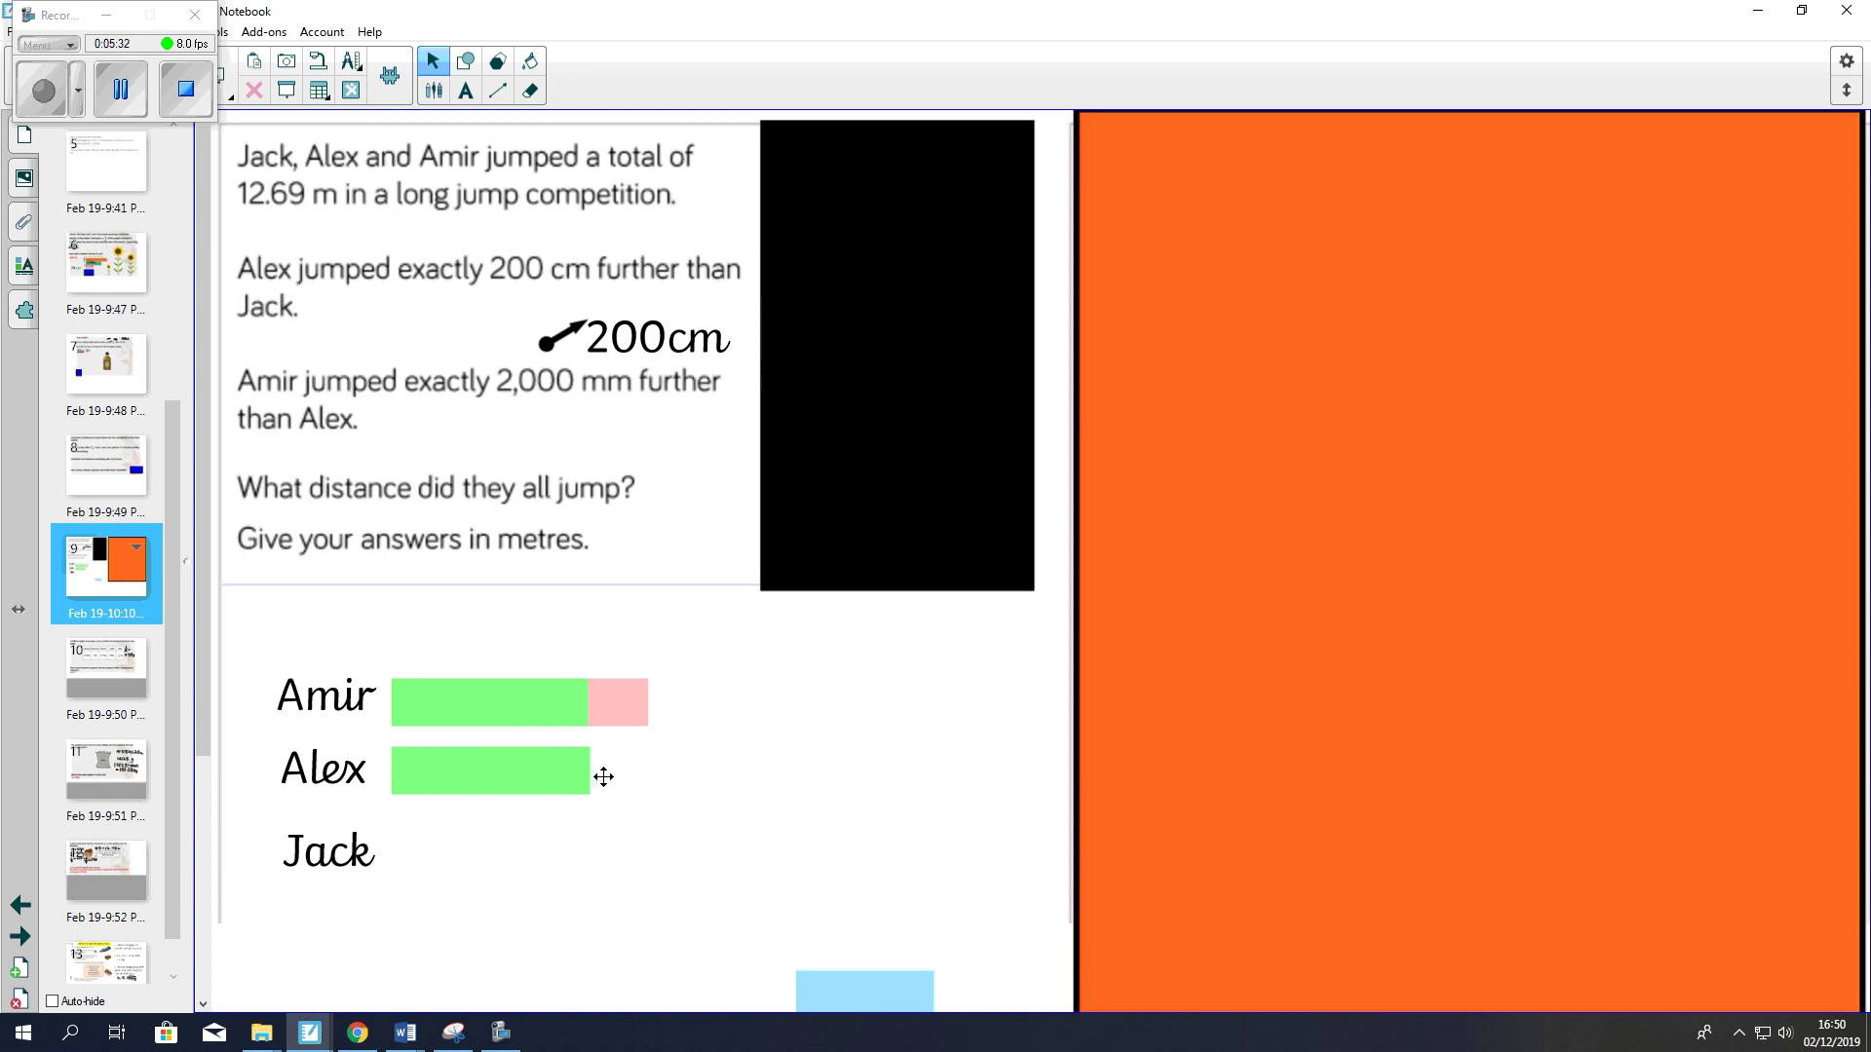
pyautogui.moveTo(877, 996); pyautogui.dragTo(475, 836)
# - Pen a short line after Jack's bar and a brace enclosing all three bars
pyautogui.click(498, 89)
pyautogui.click(434, 90)
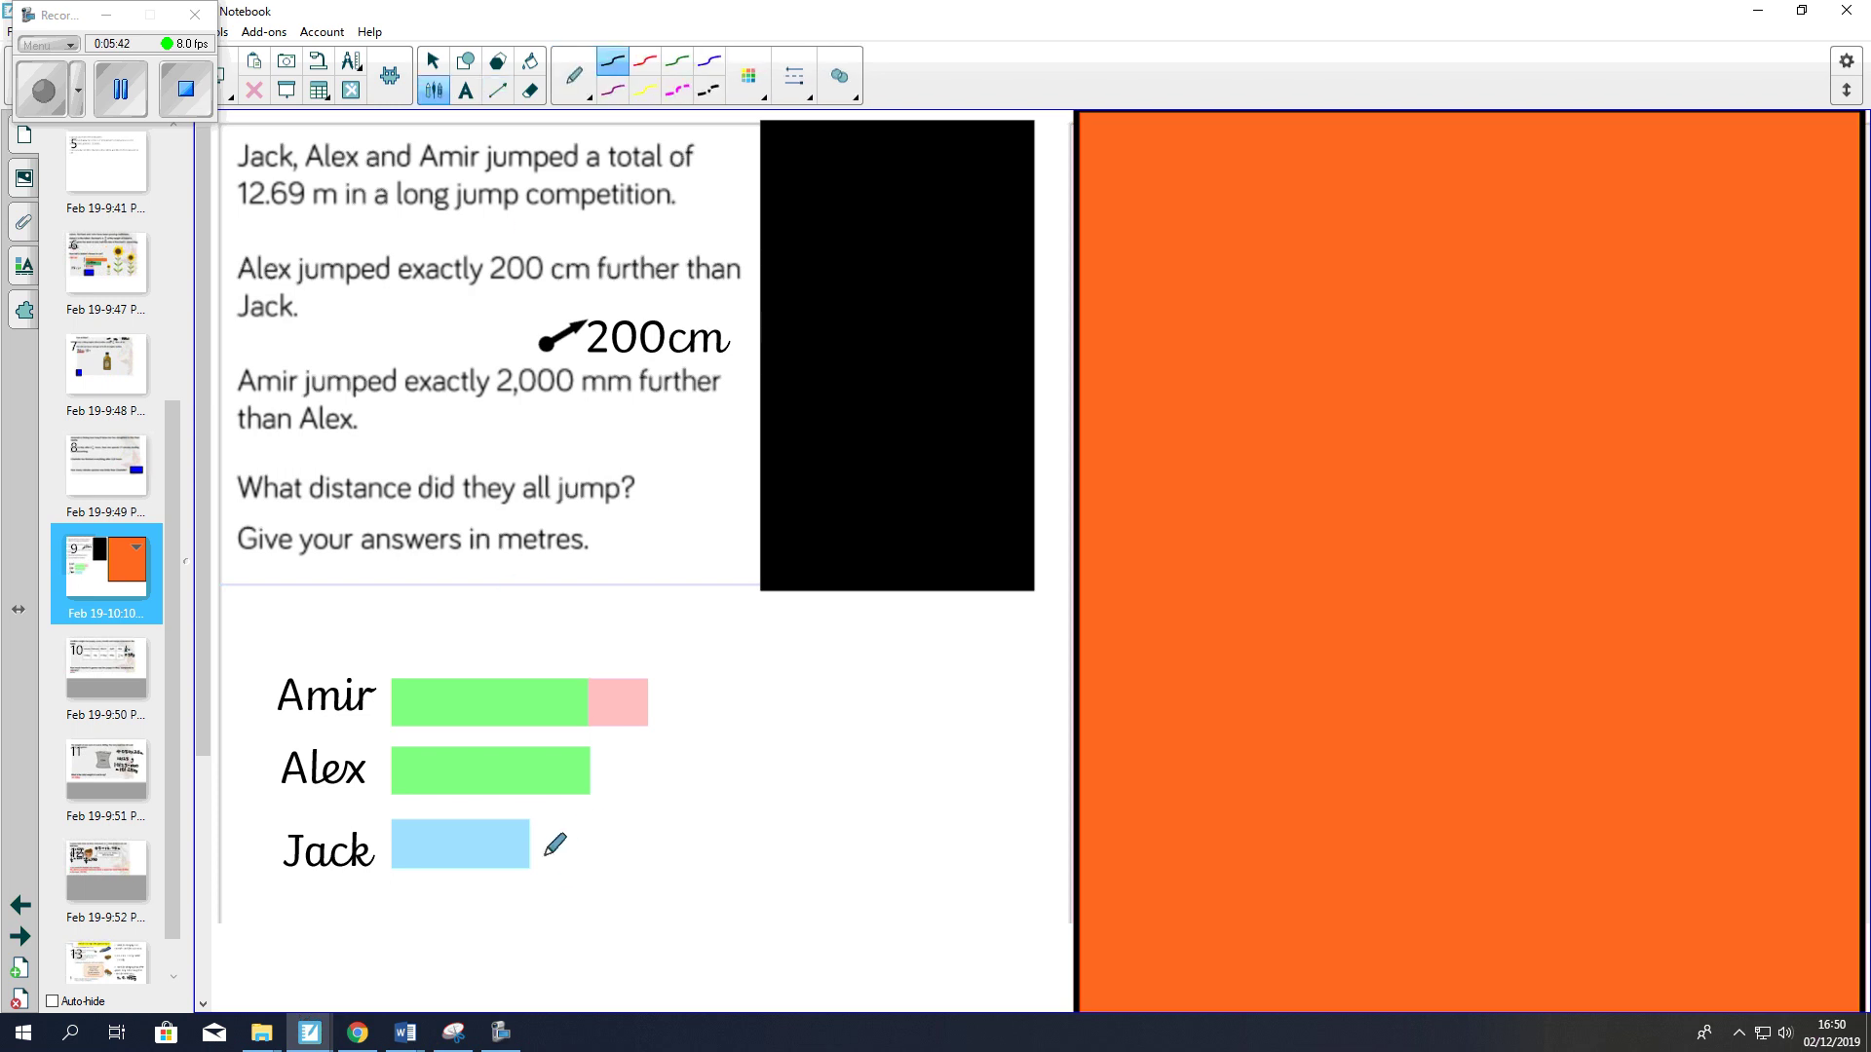
pyautogui.moveTo(531, 867); pyautogui.dragTo(590, 863)
pyautogui.moveTo(686, 647)
pyautogui.mouseDown()
pyautogui.moveTo(709, 767)
pyautogui.moveTo(690, 861)
pyautogui.moveTo(654, 875)
pyautogui.mouseUp()
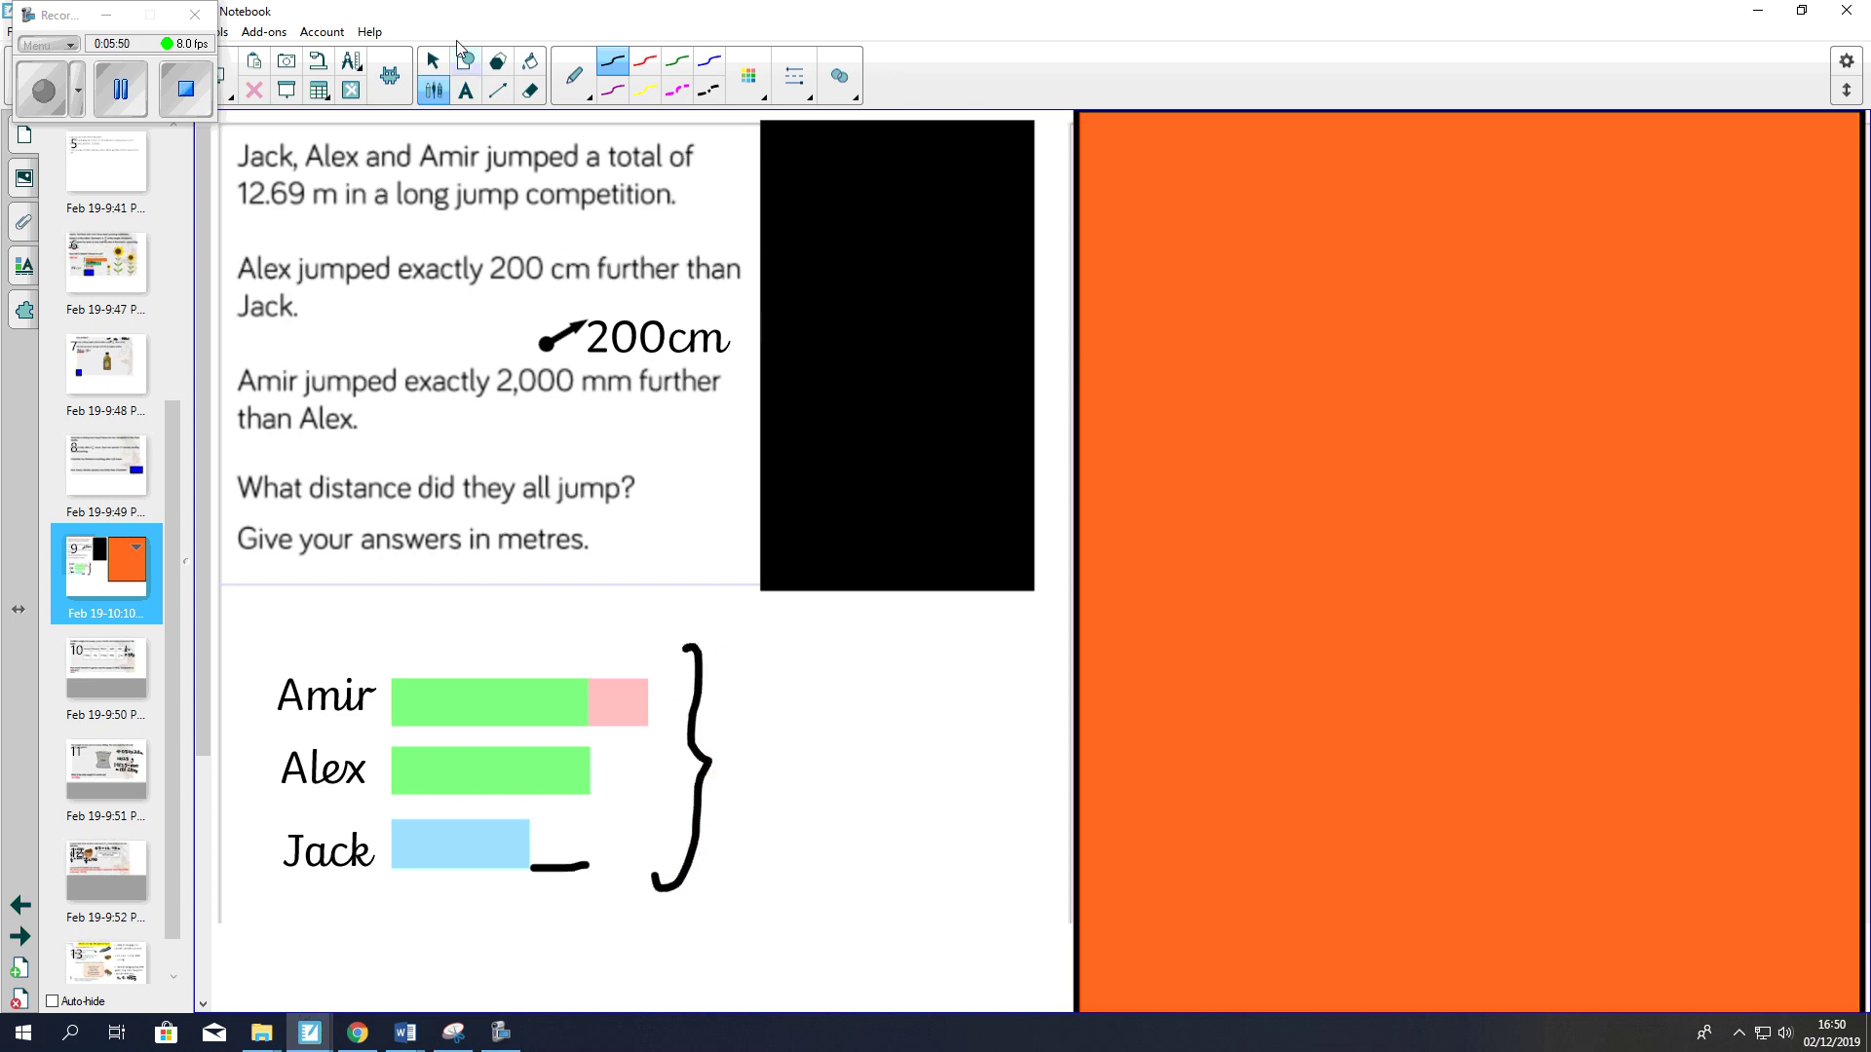
# - Write 1269cm right of the brace and drag the pink piece to the end of Jack's bar
pyautogui.click(466, 91)
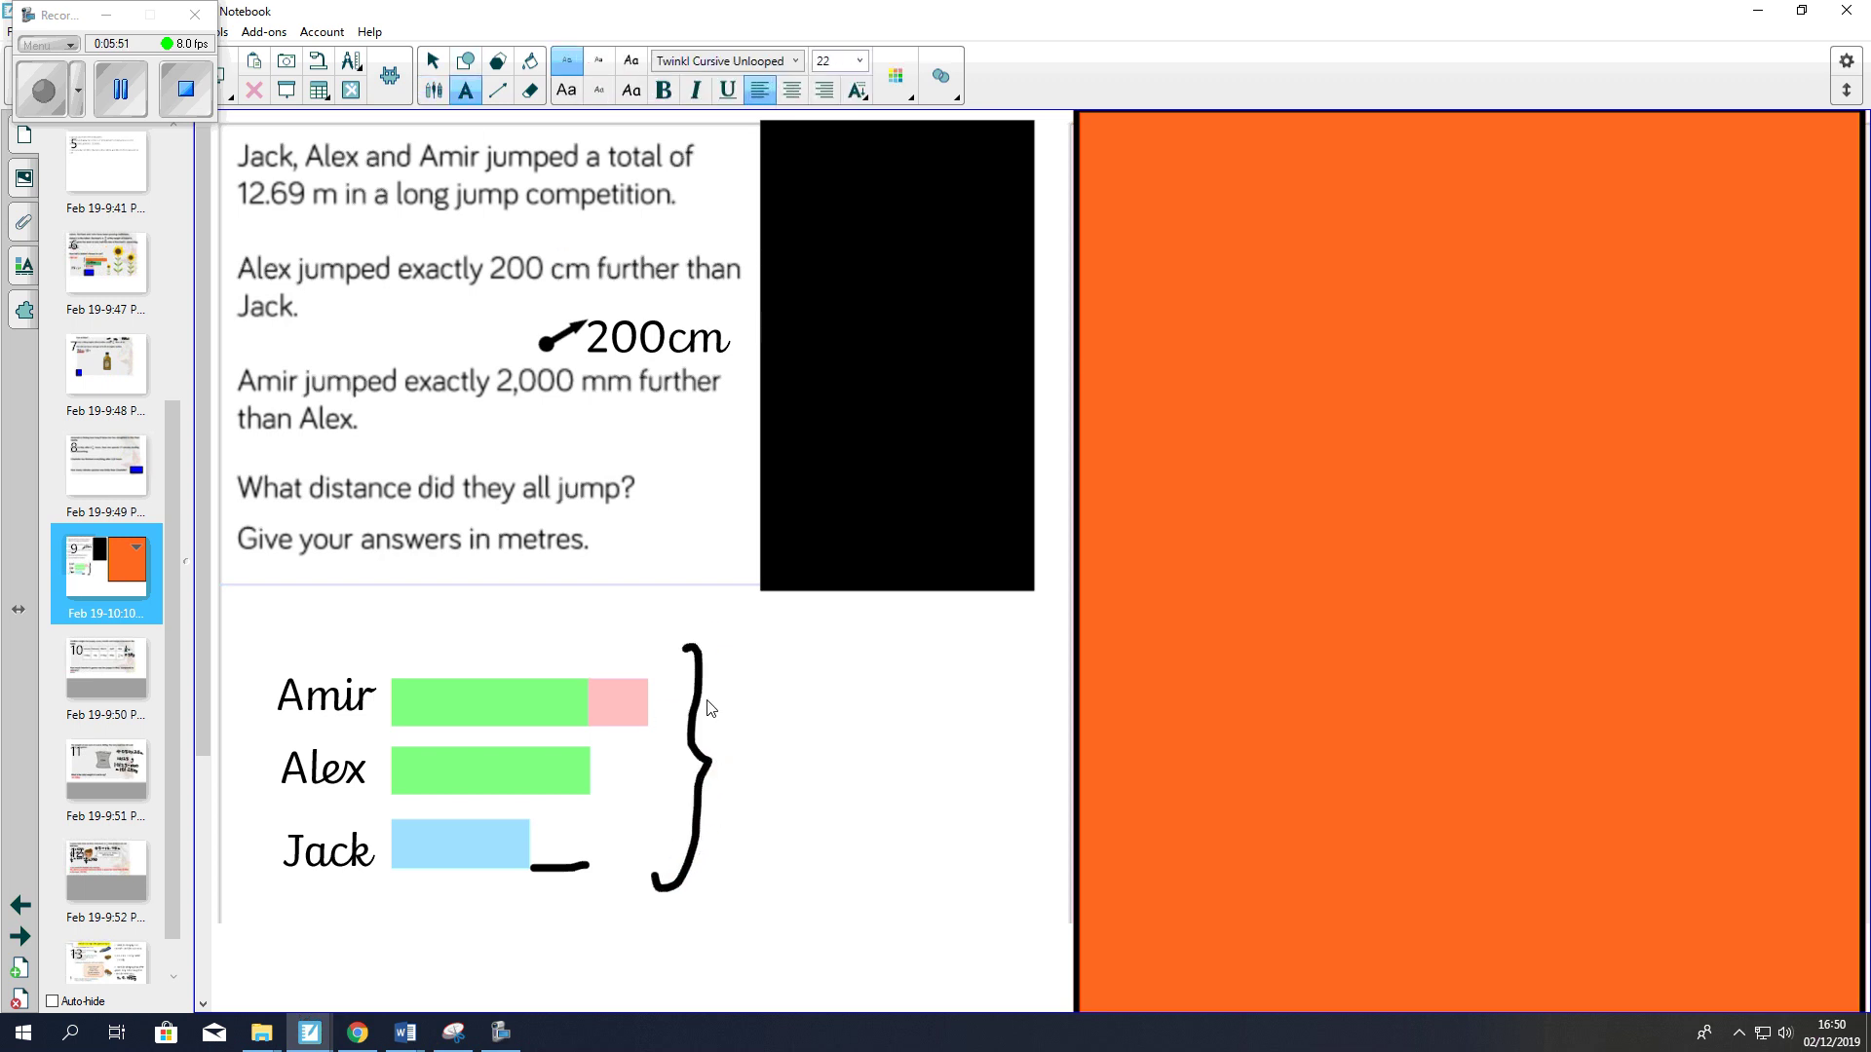
pyautogui.click(771, 743)
pyautogui.write('1269')
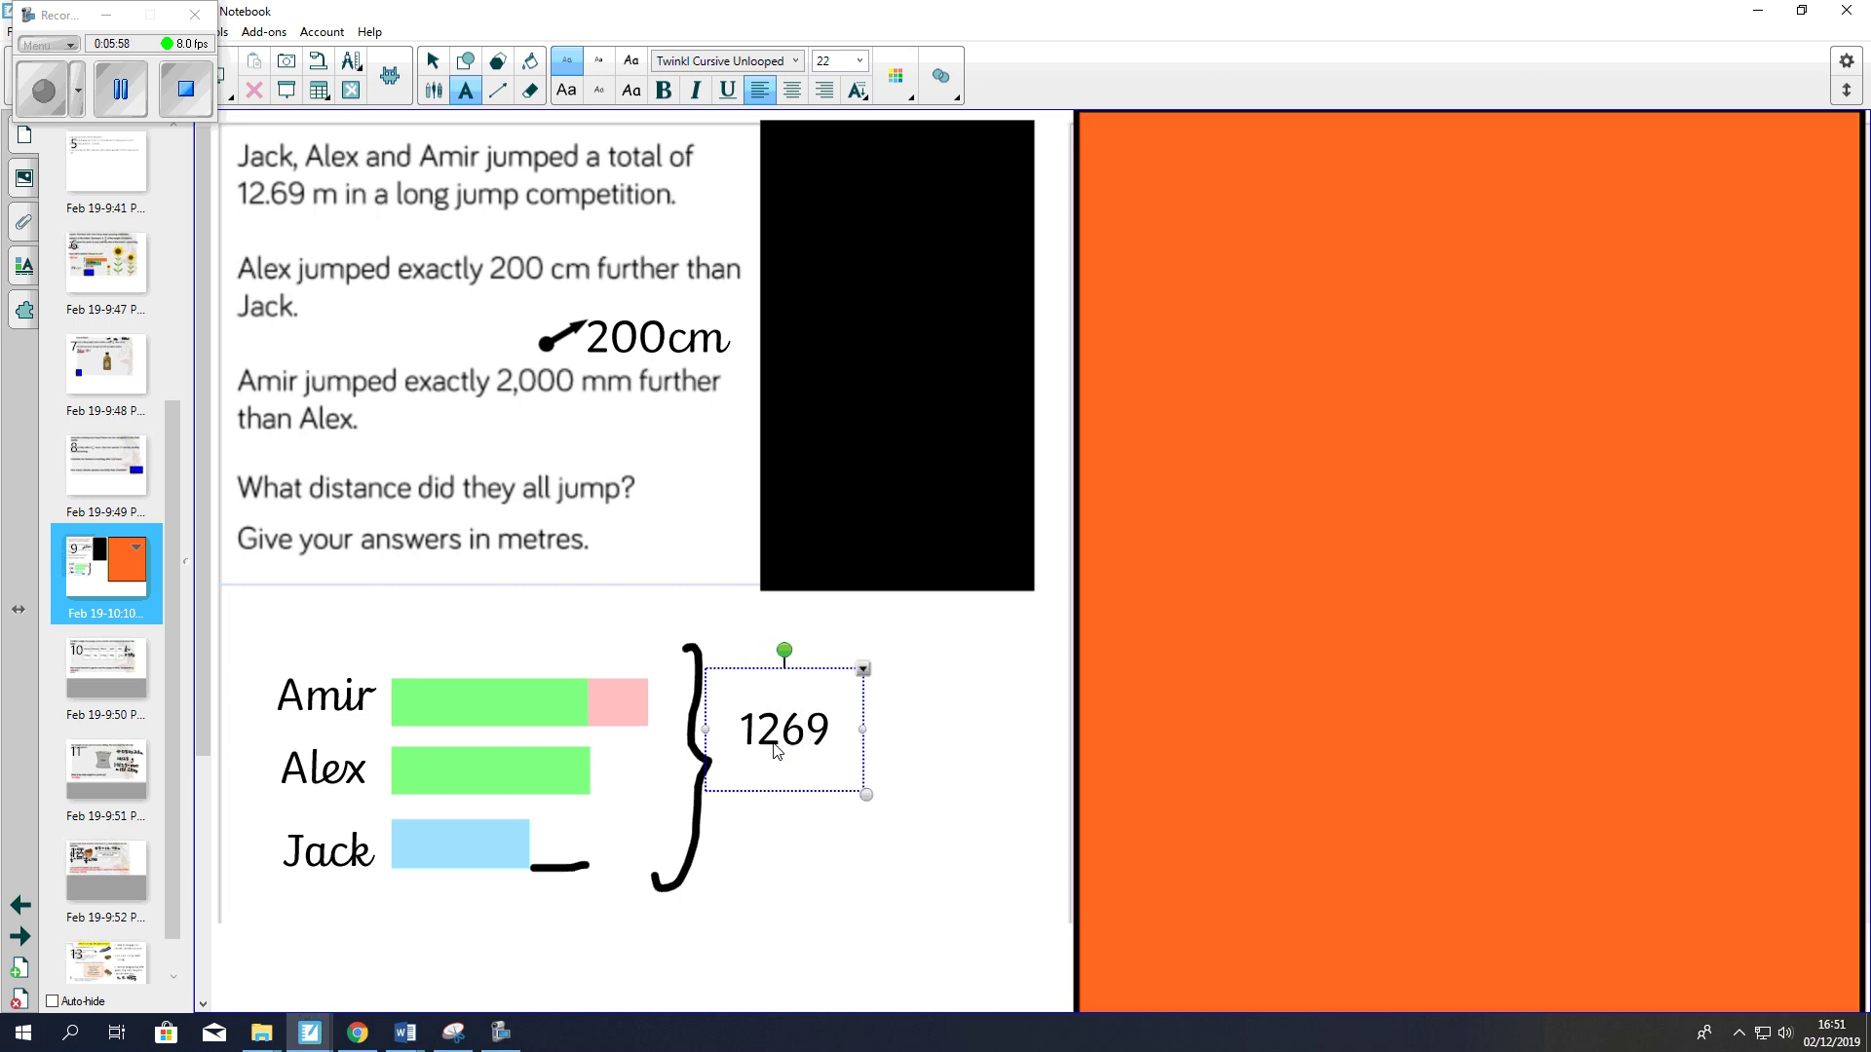
pyautogui.write('cm')
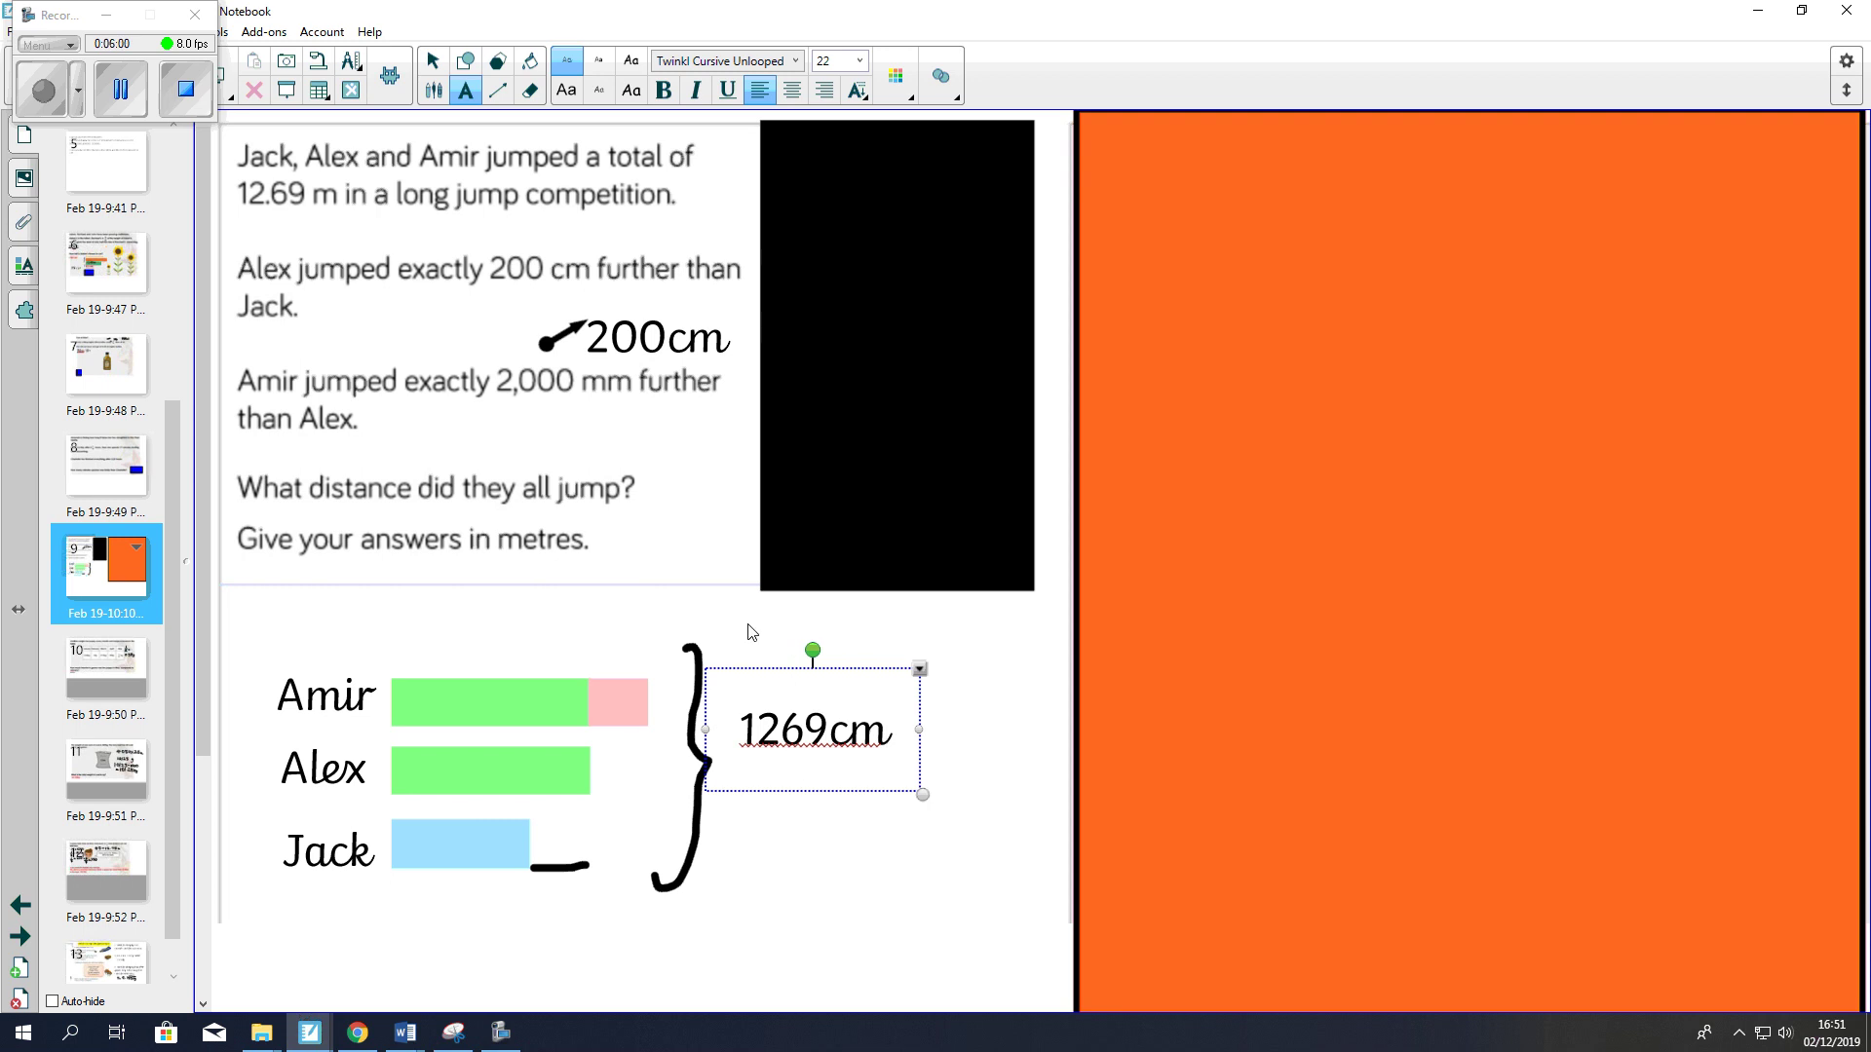
pyautogui.click(433, 60)
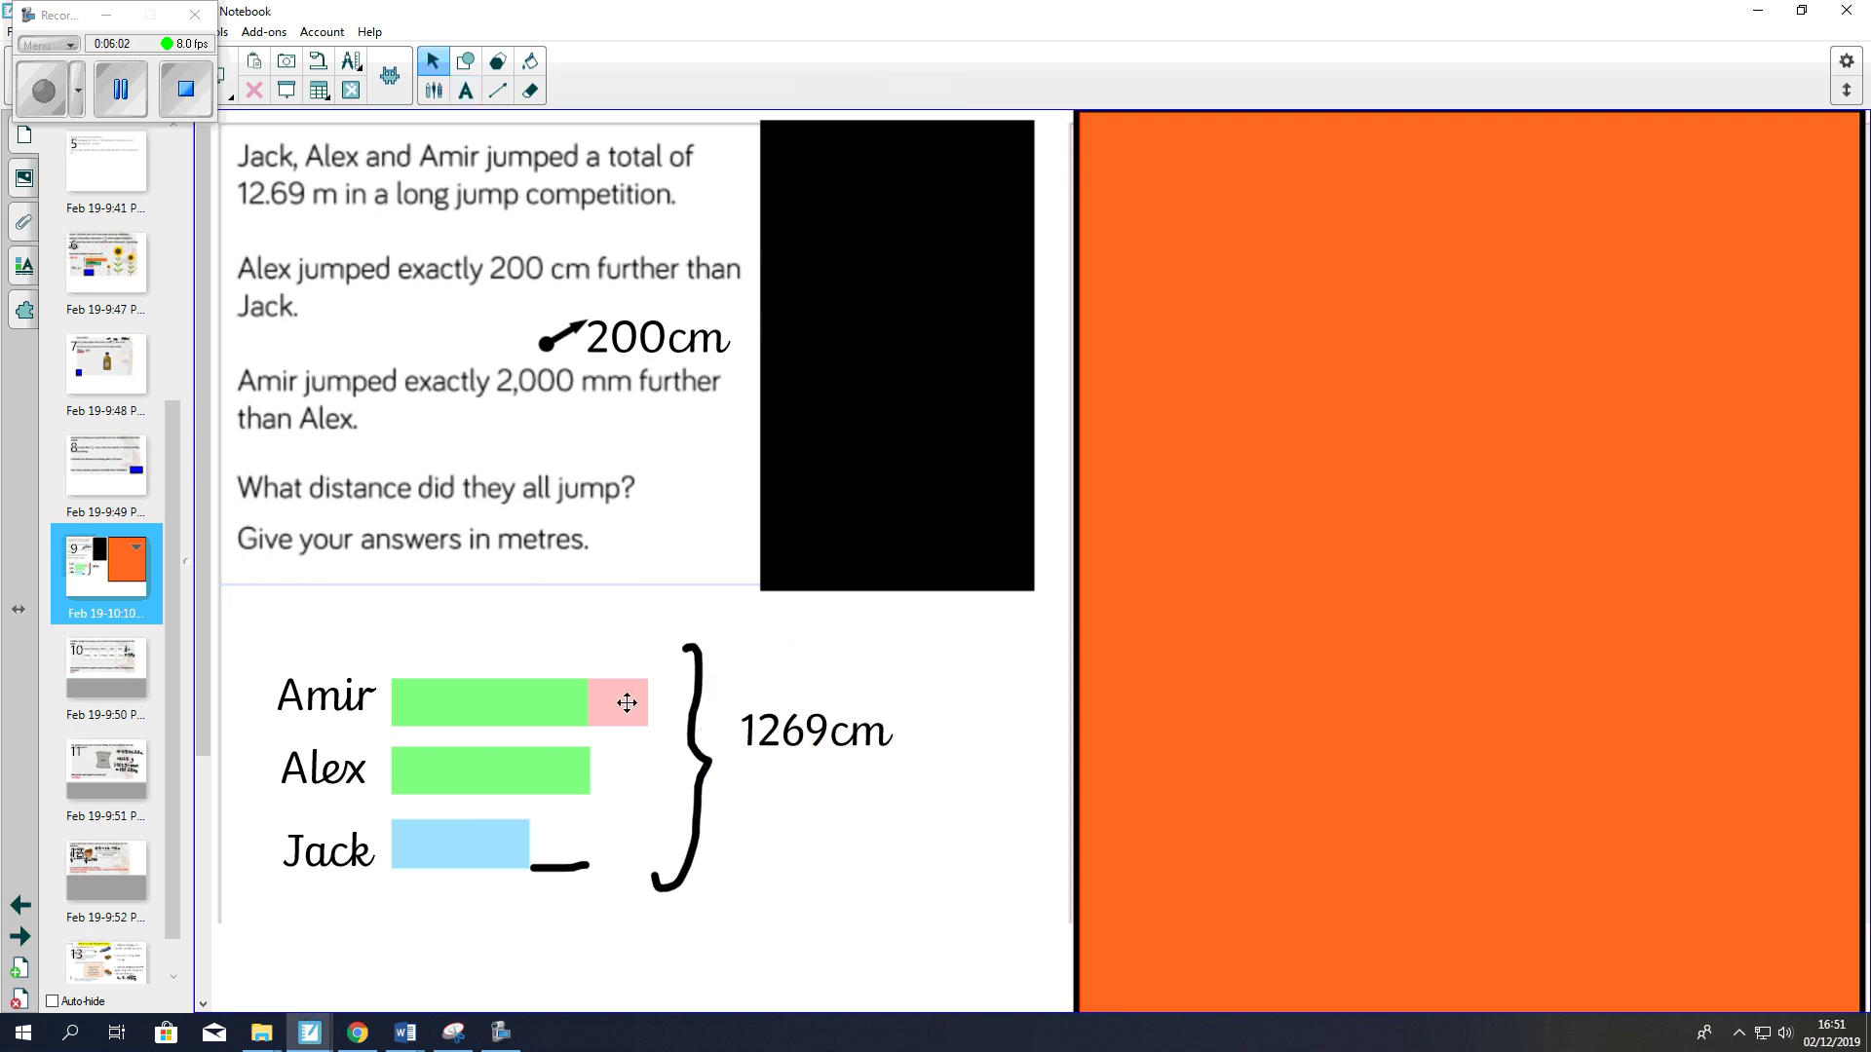
pyautogui.moveTo(622, 703); pyautogui.dragTo(579, 847)
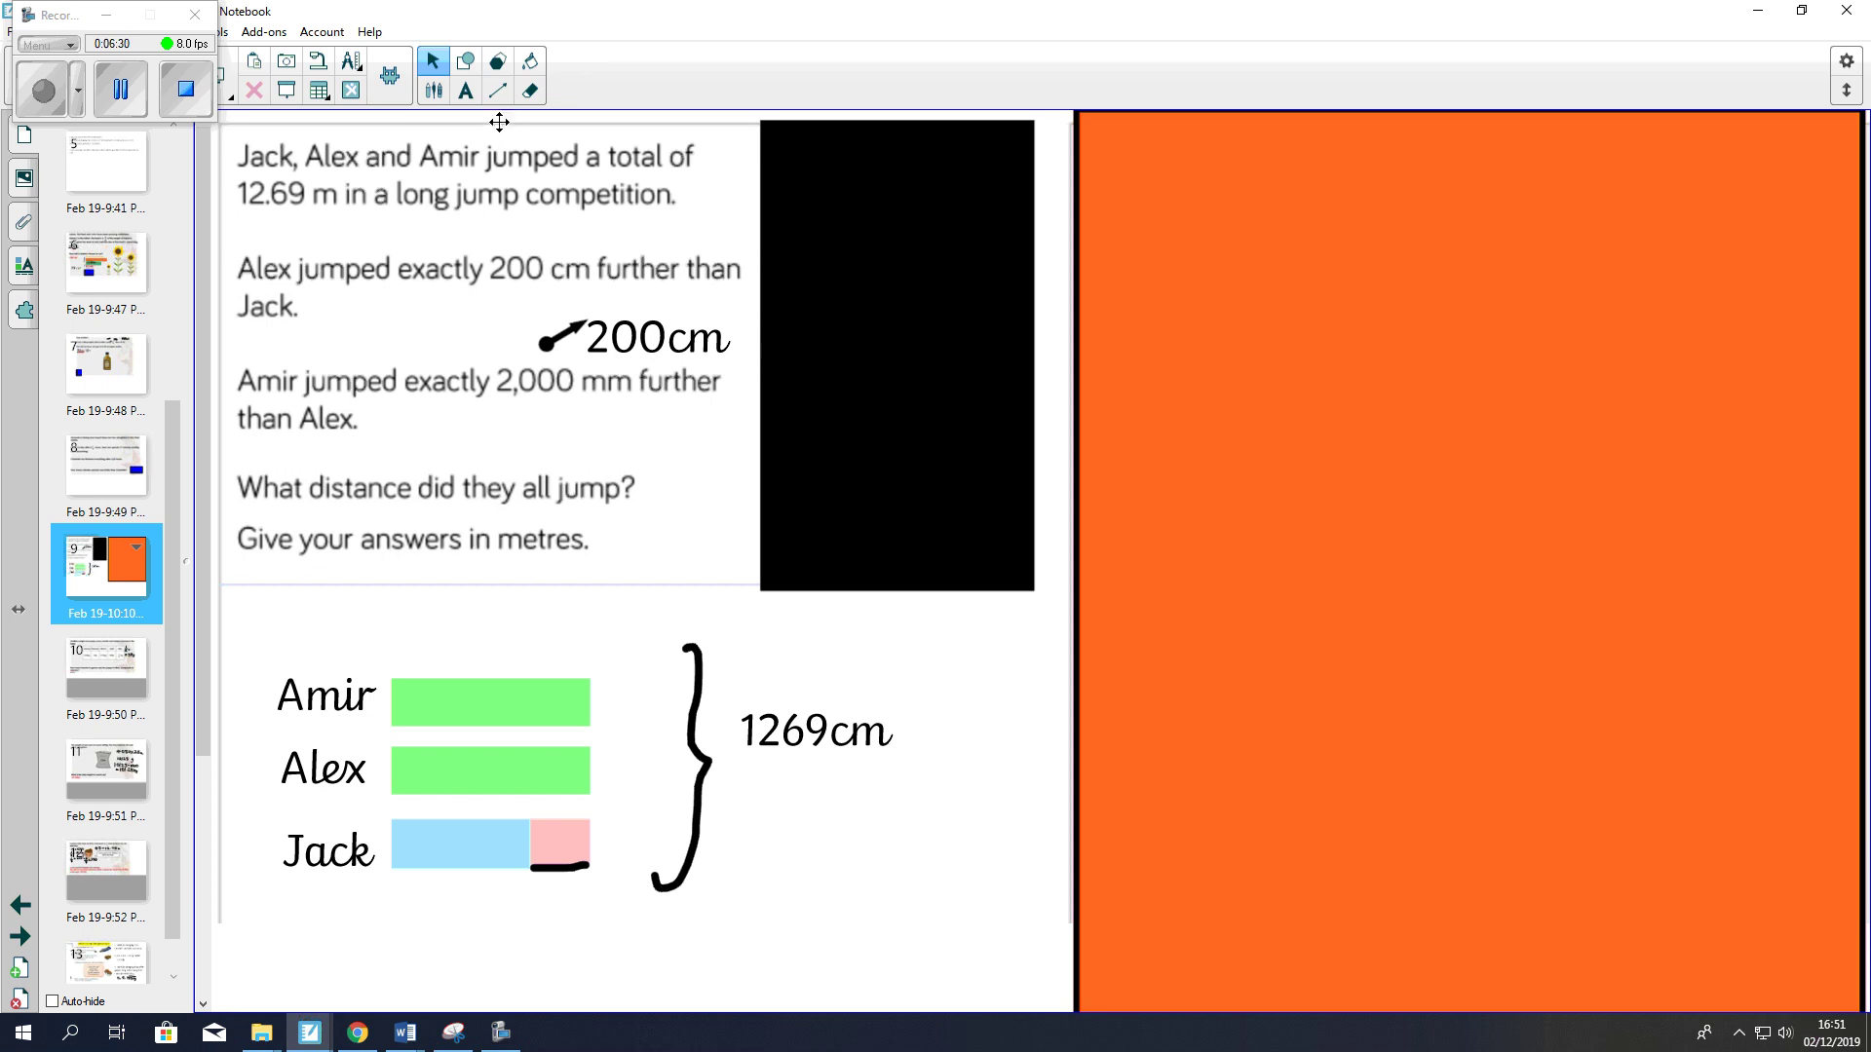
# - Type the division 1269 / 3 = 423 below the 1269cm total
pyautogui.click(465, 90)
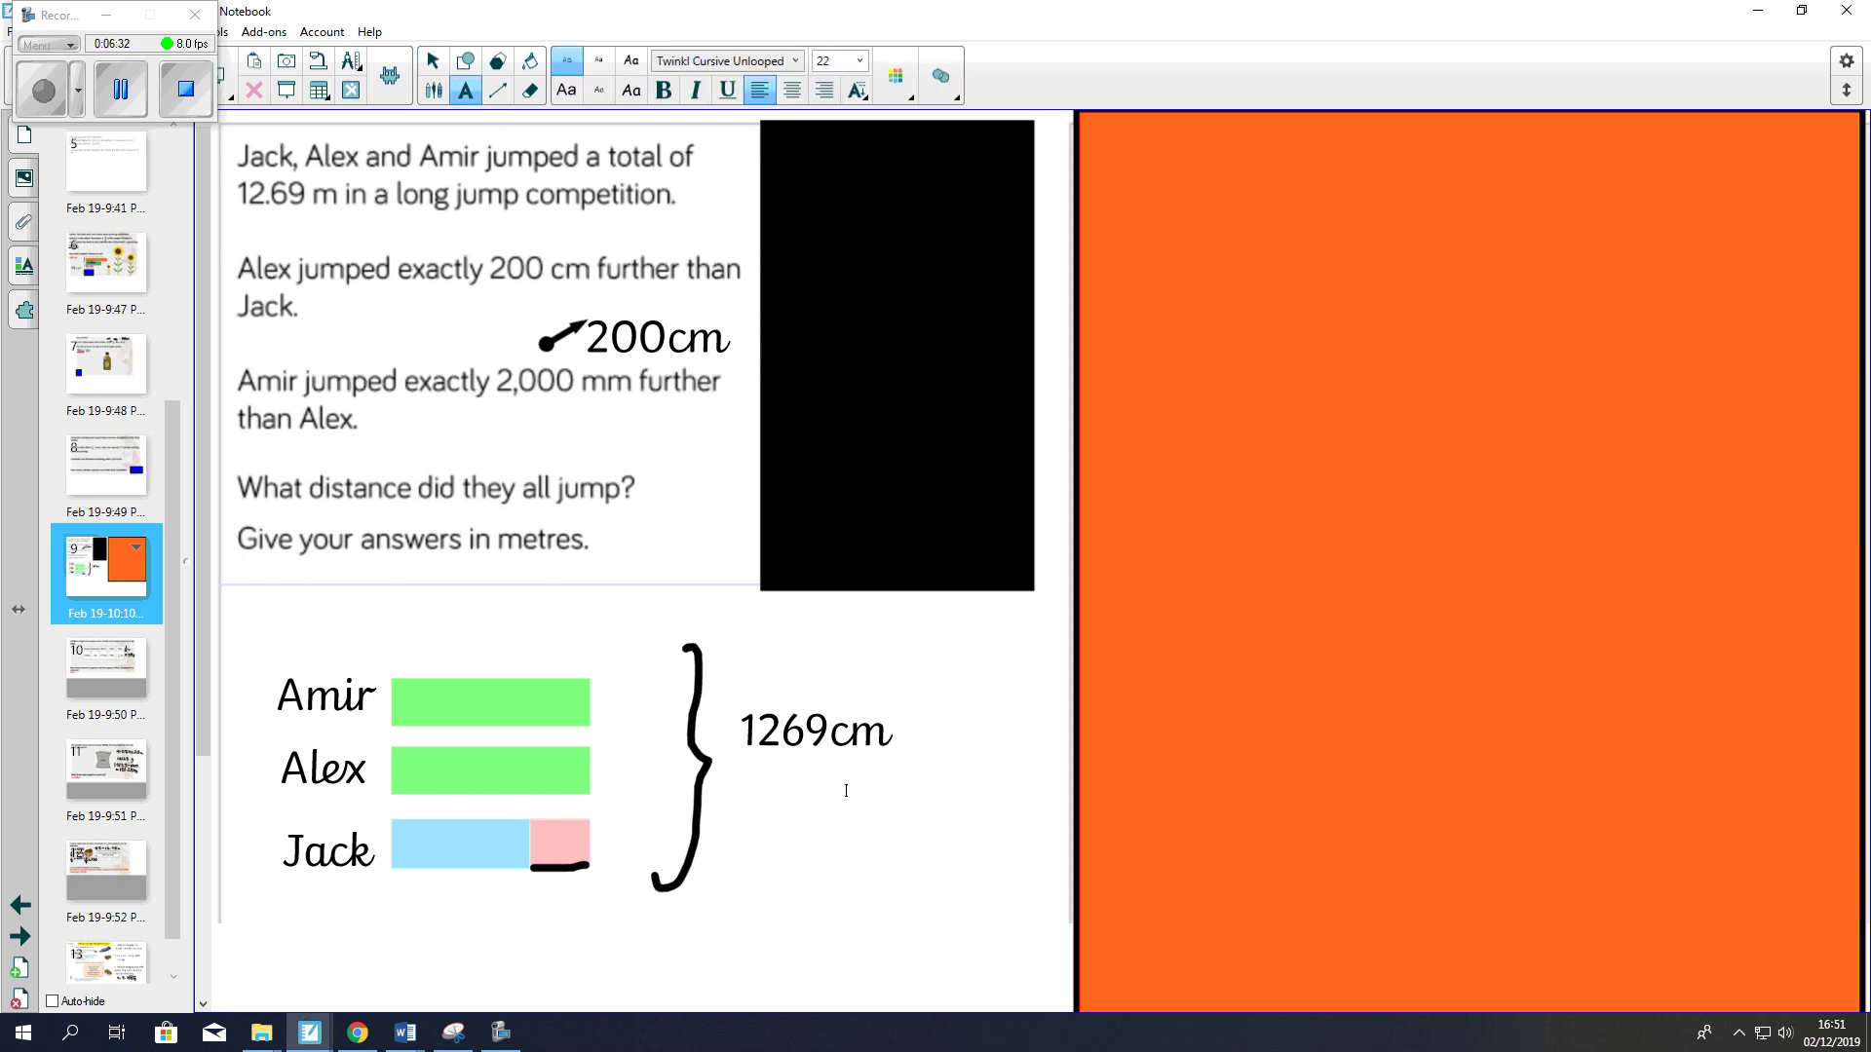
pyautogui.click(794, 846)
pyautogui.write('1269')
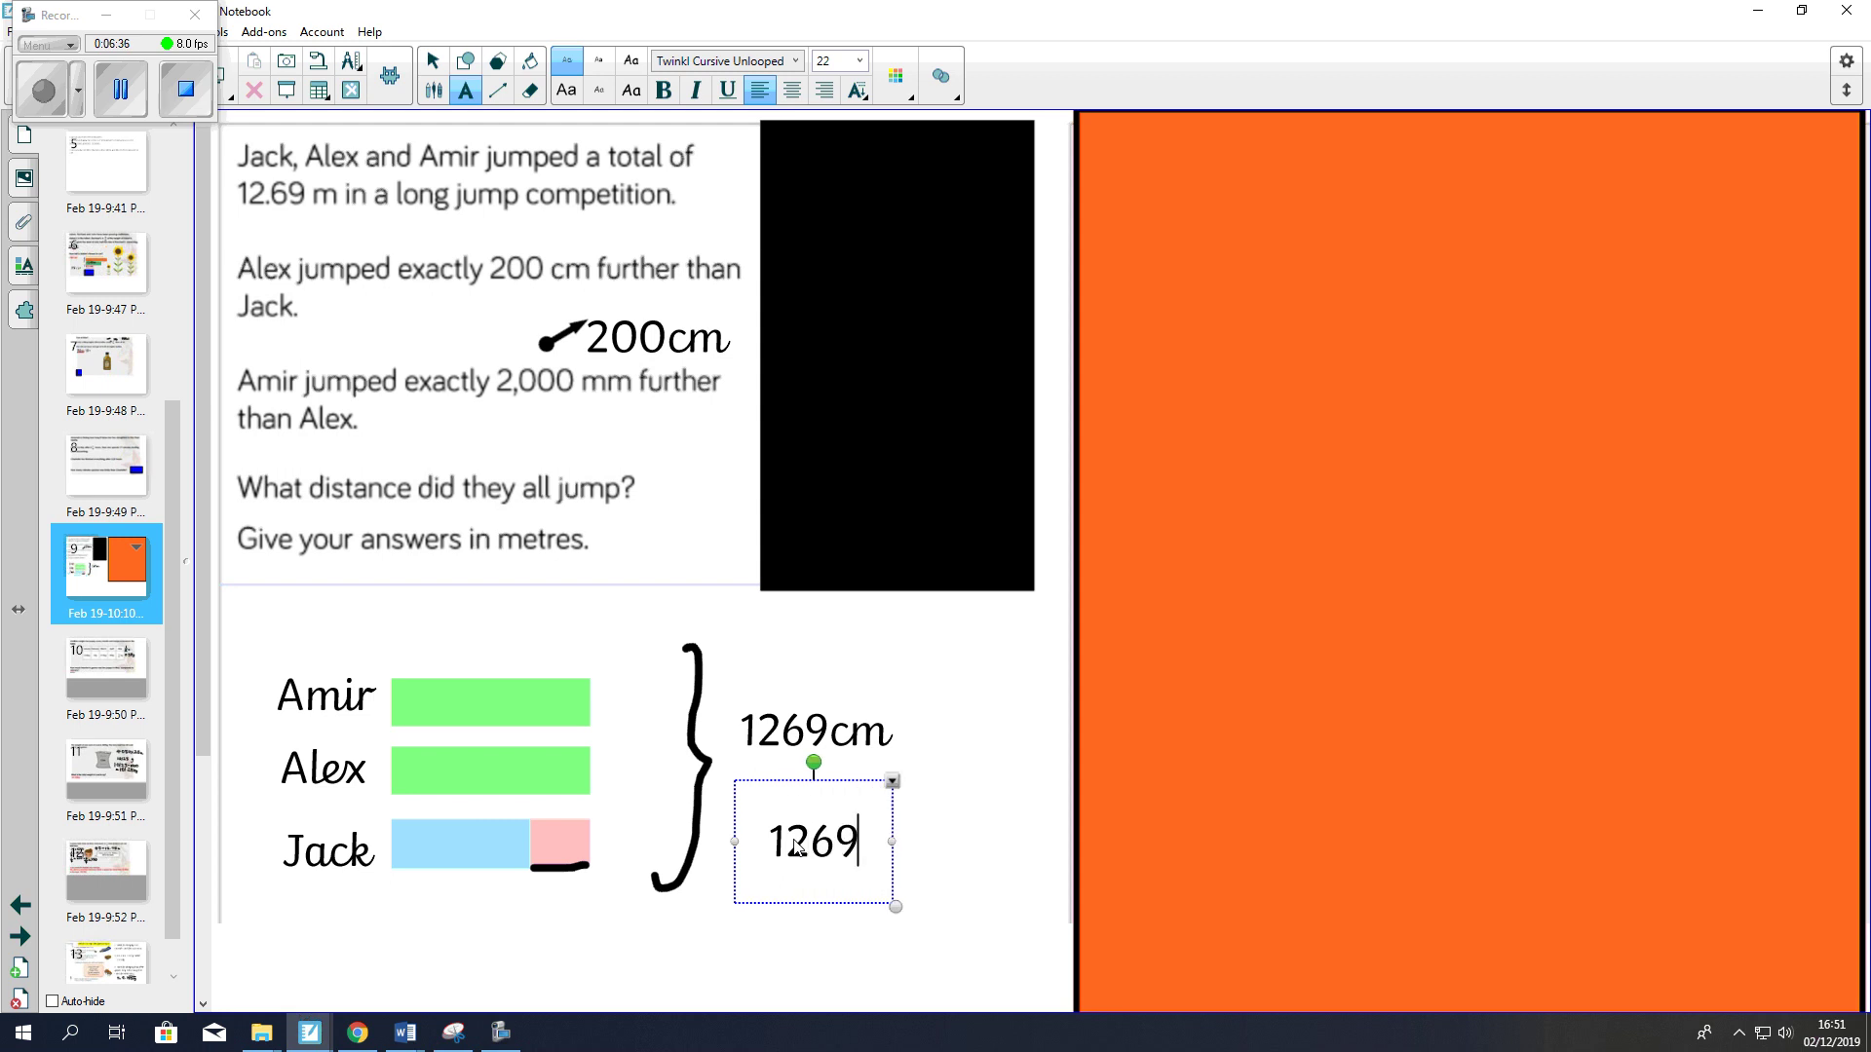
pyautogui.write(' /')
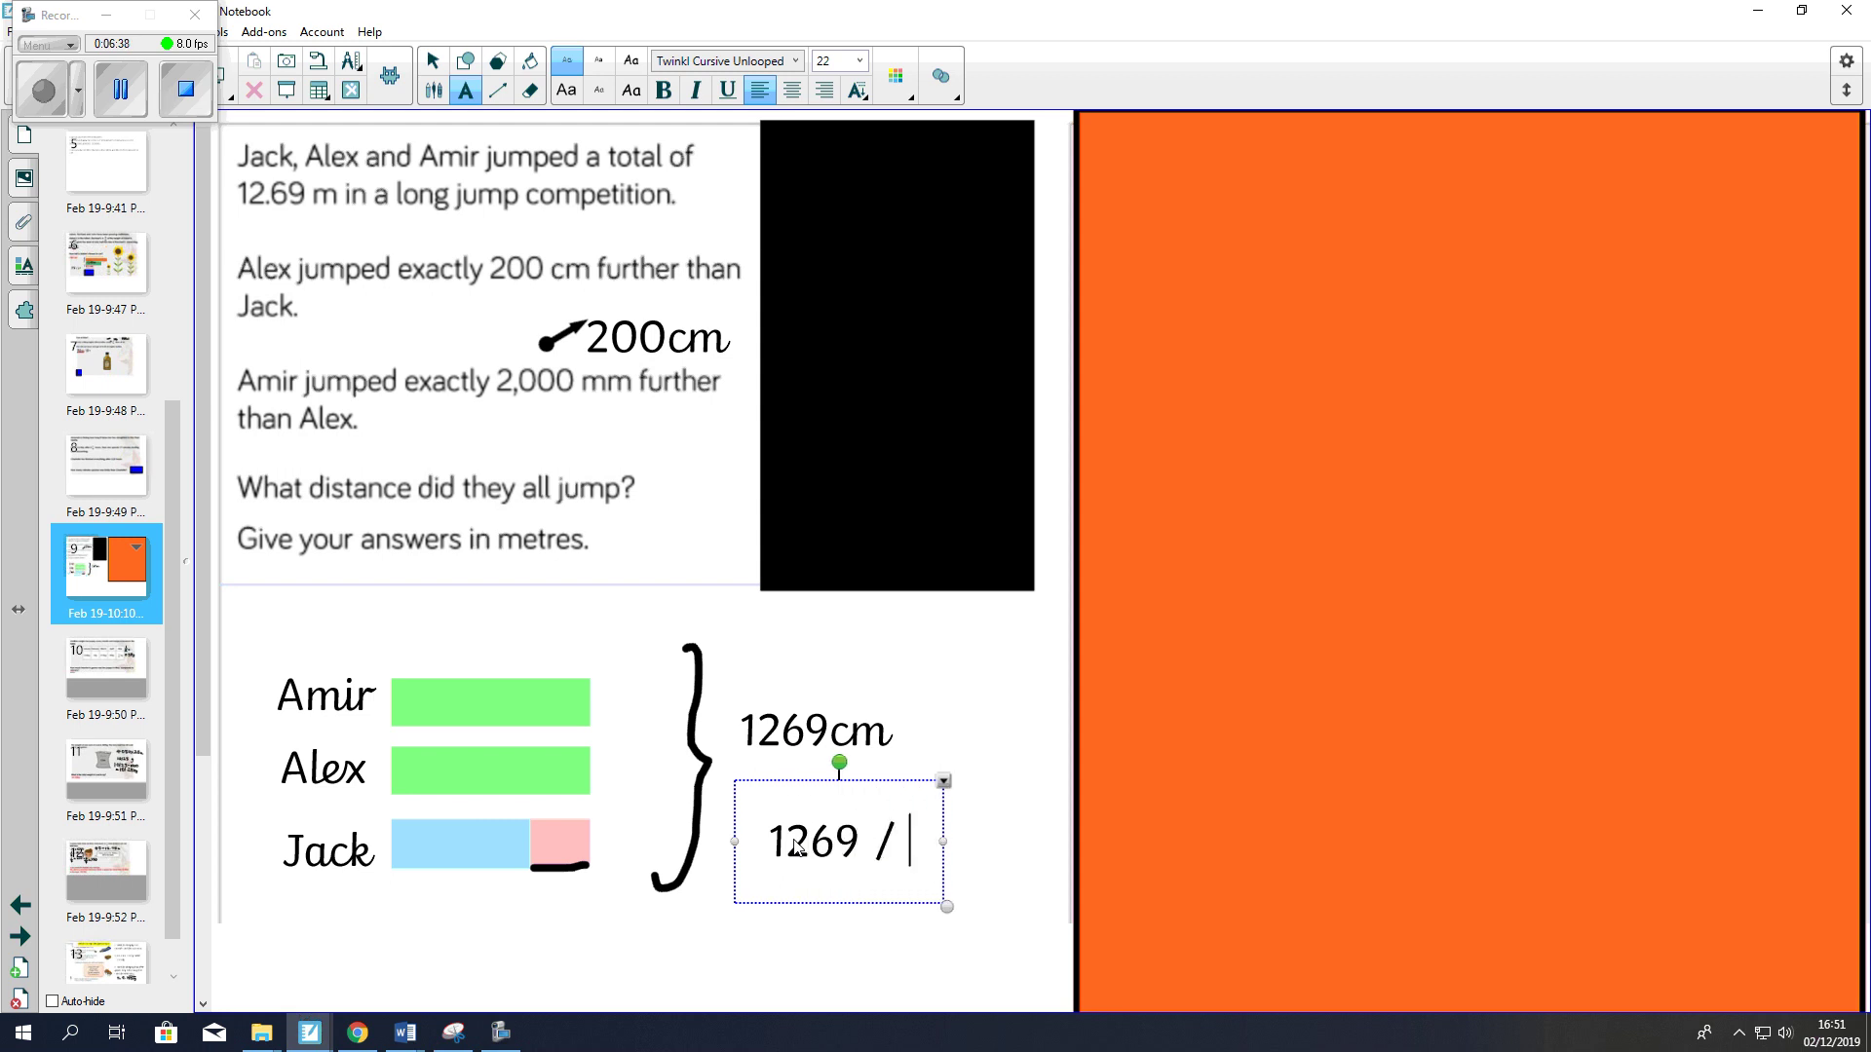
pyautogui.write('3 =')
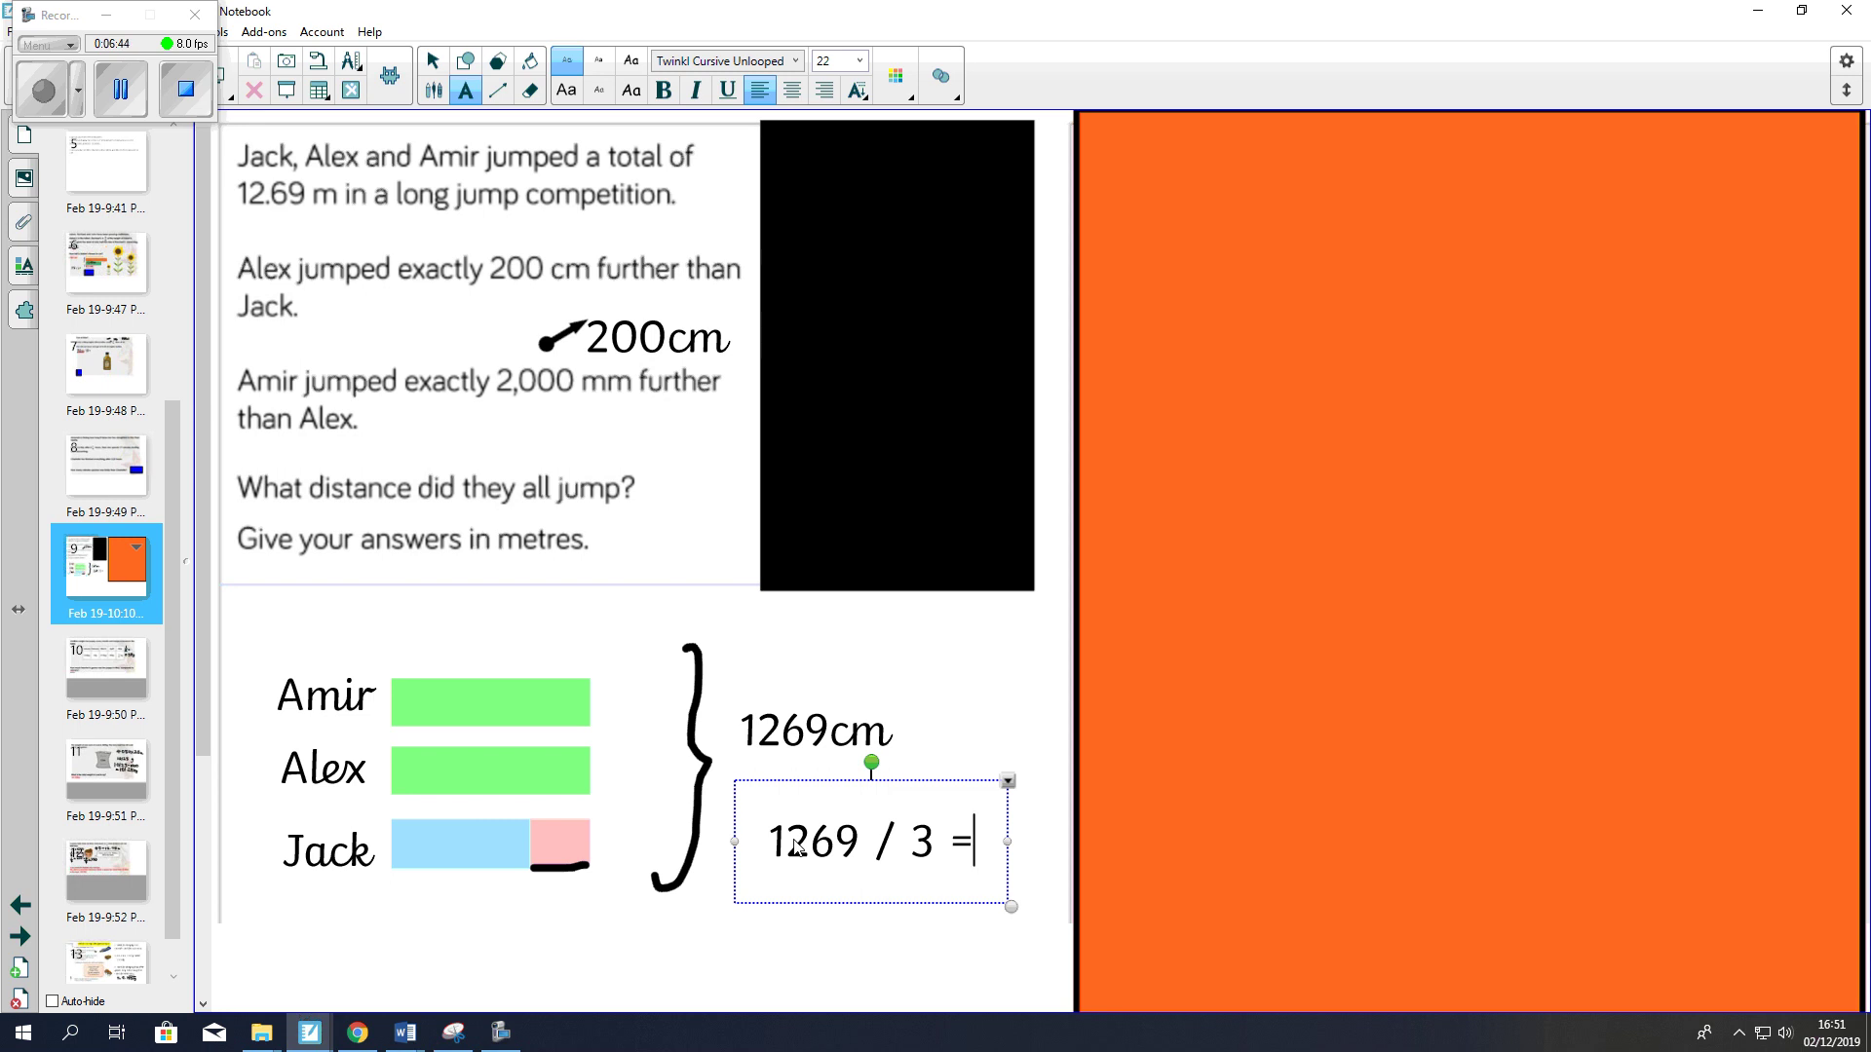
pyautogui.write('4')
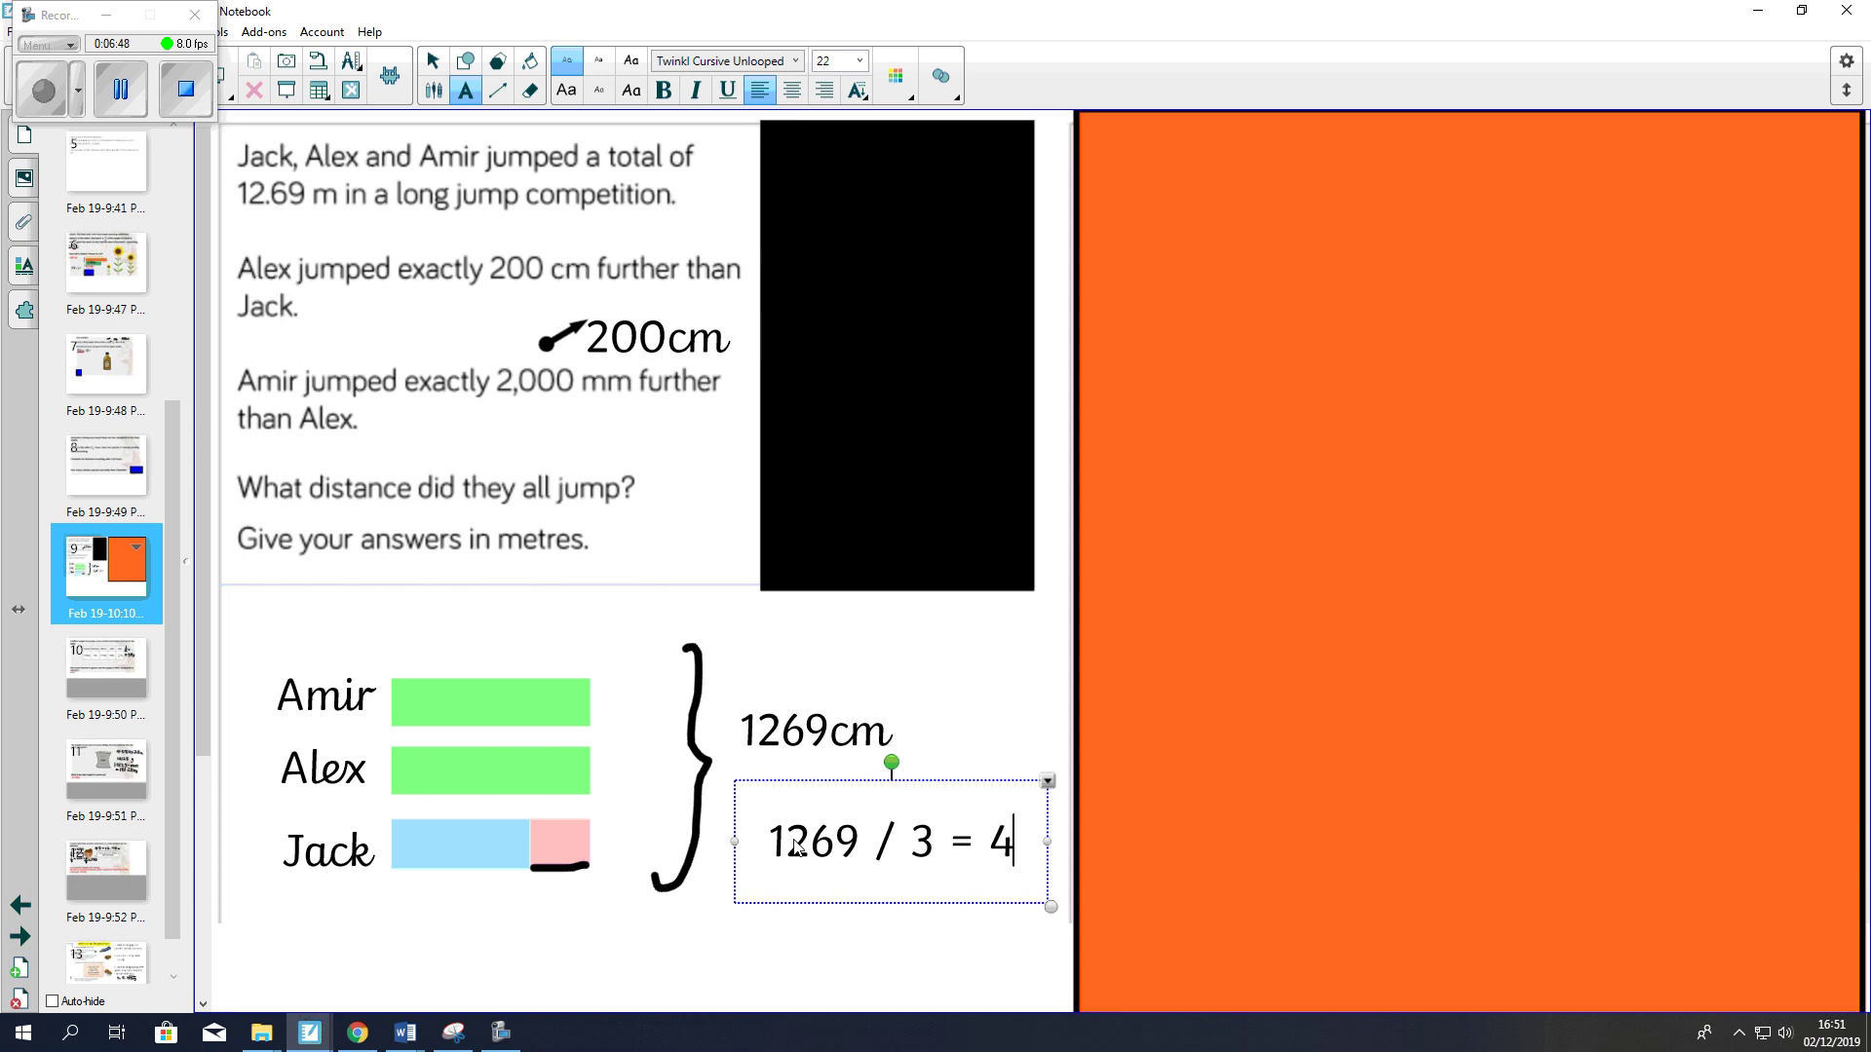
pyautogui.write('23')
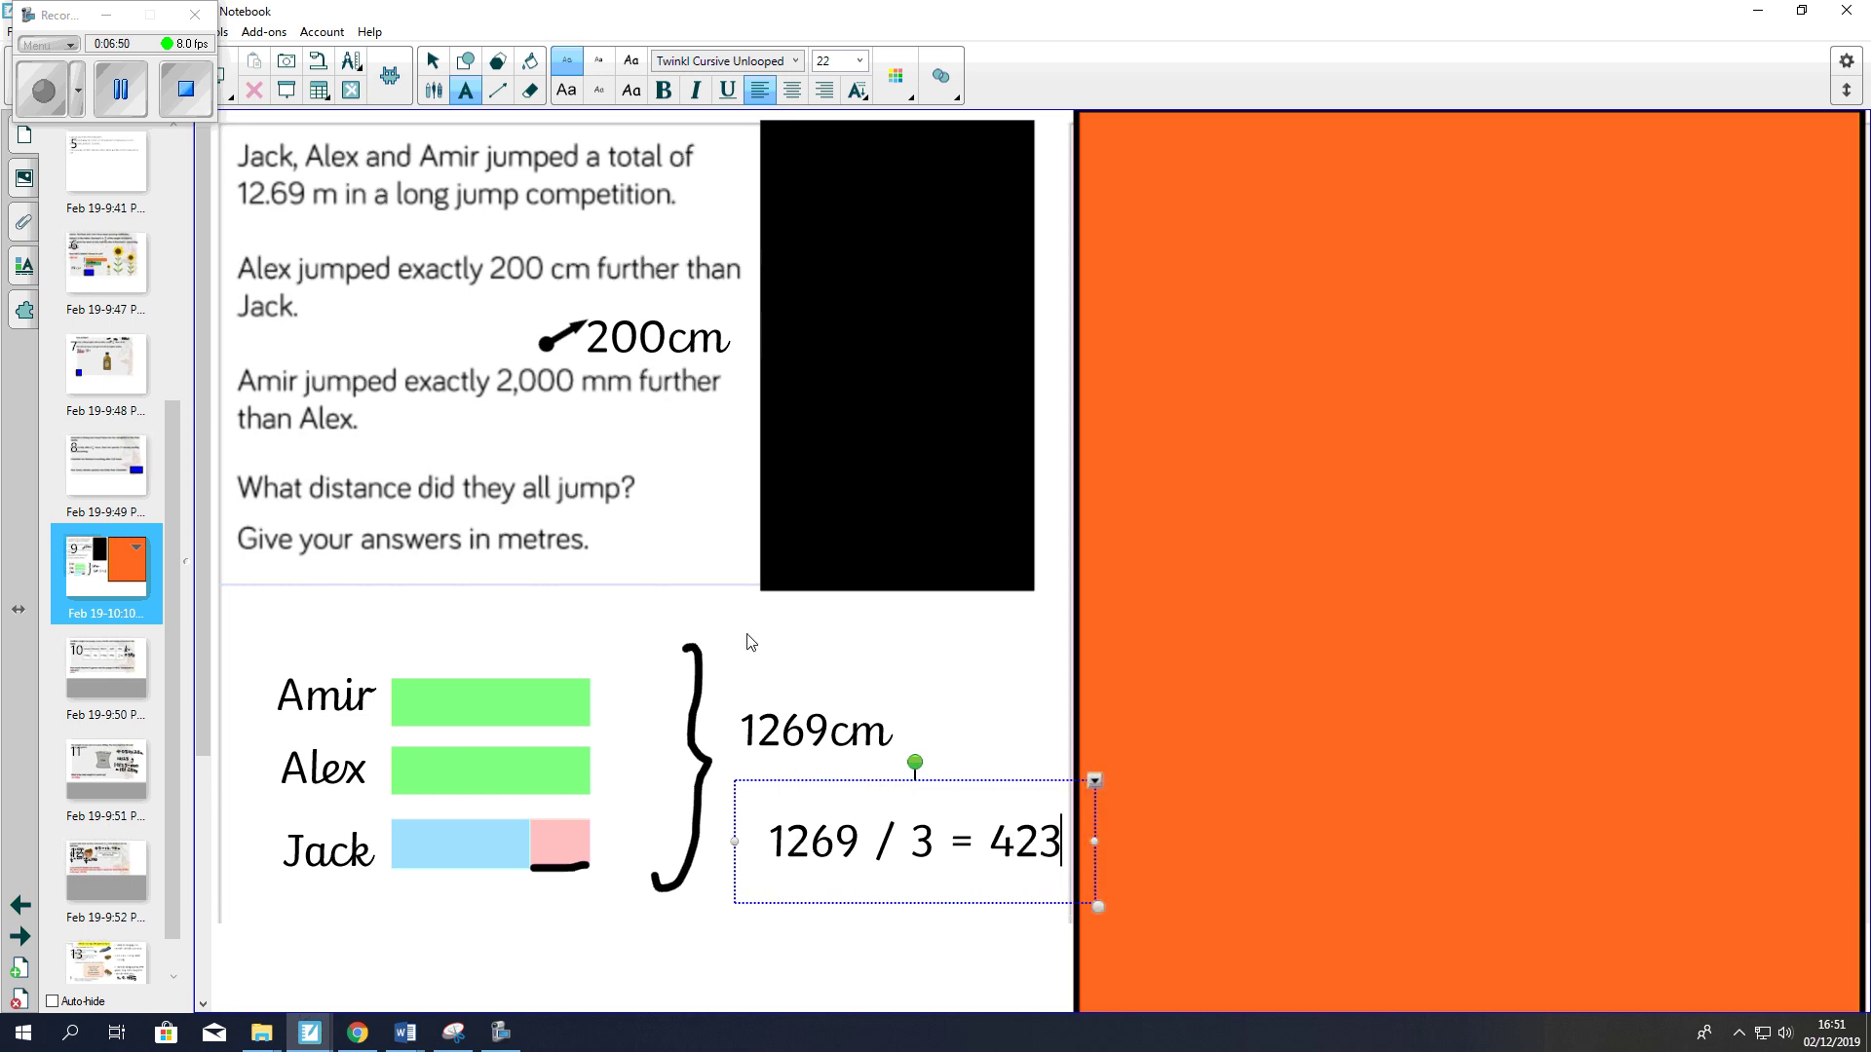
pyautogui.click(453, 776)
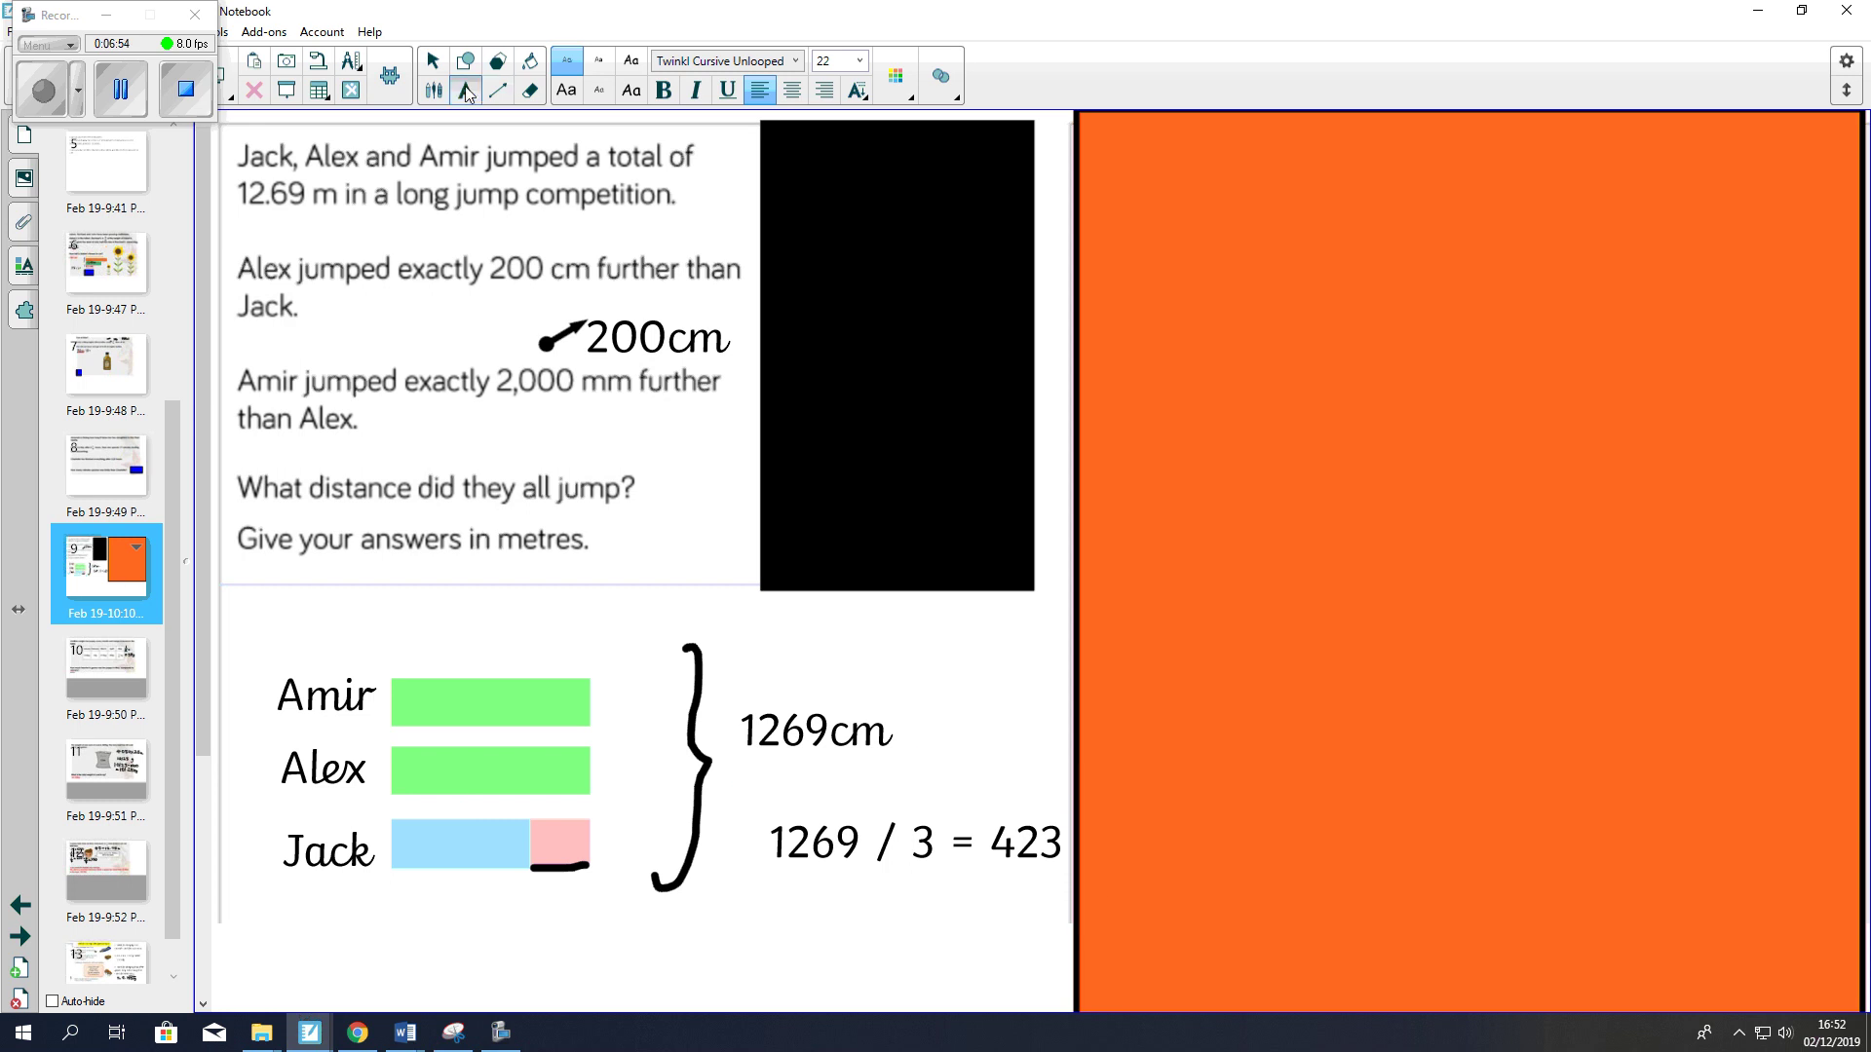
pyautogui.click(453, 769)
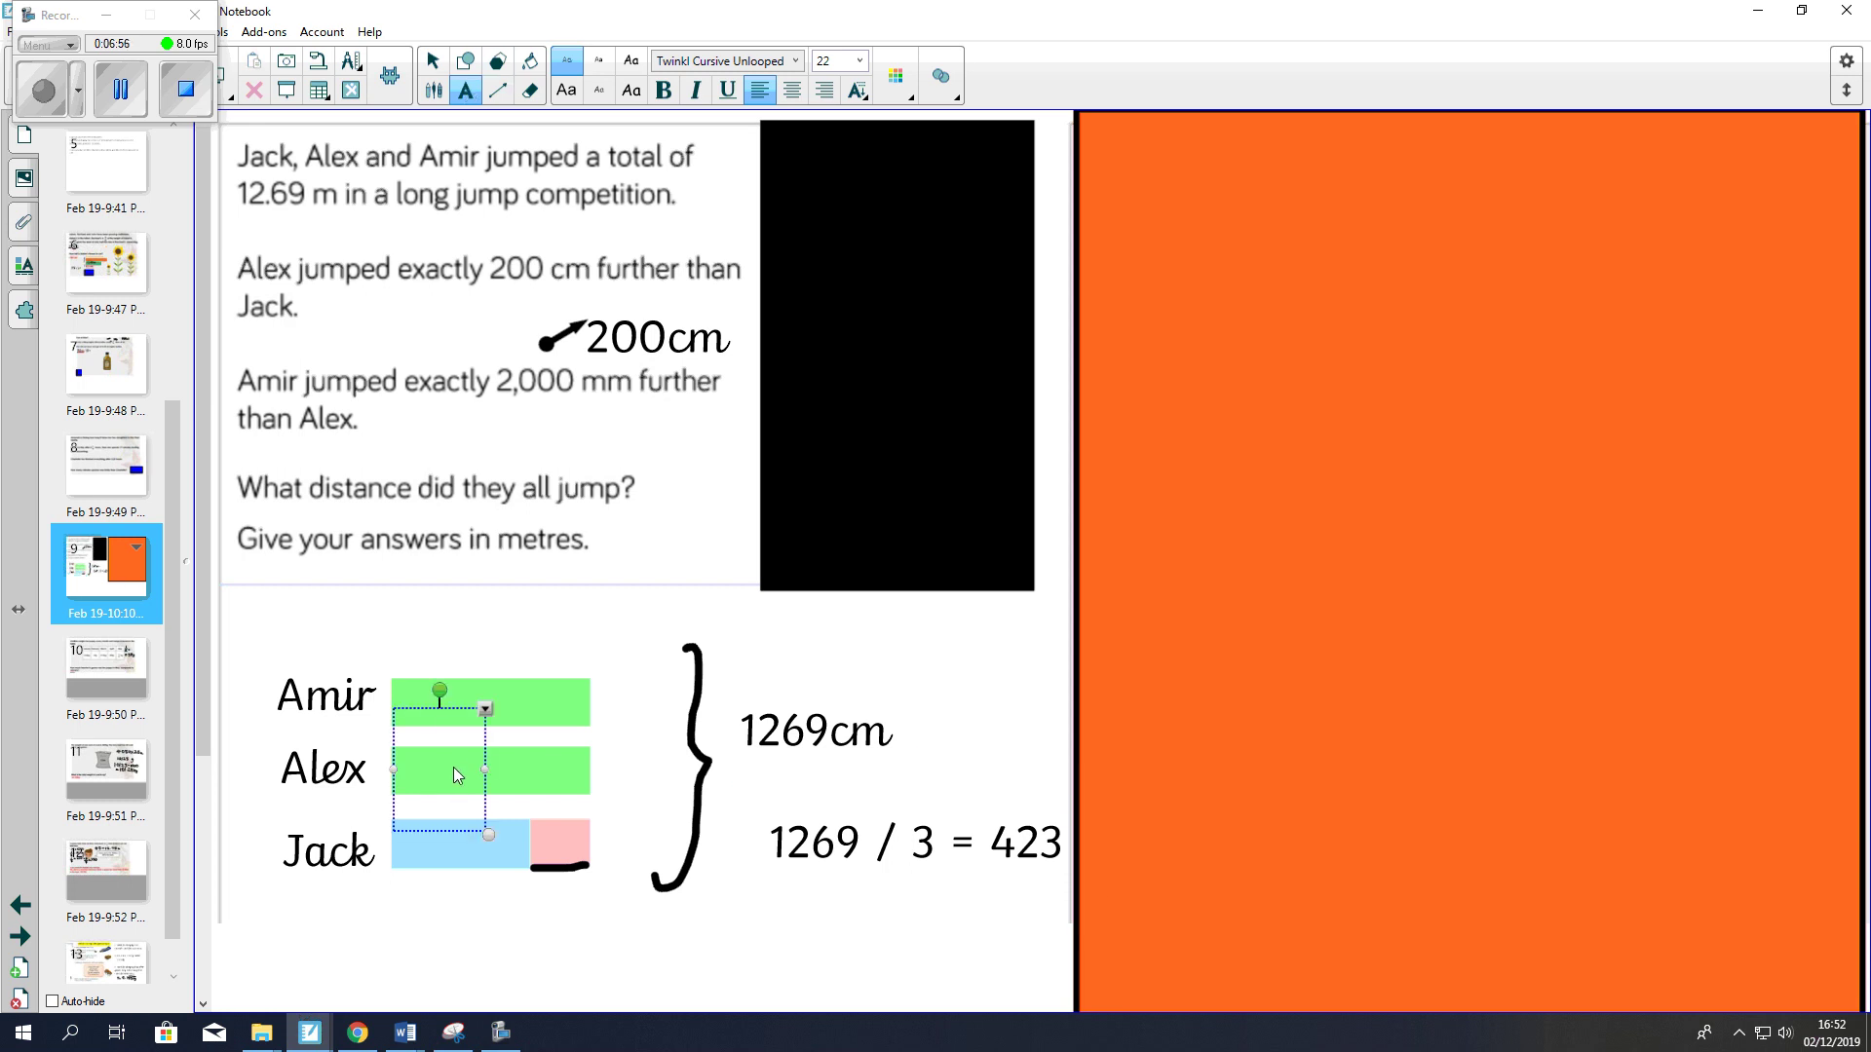
# - Label Alex's green bar 423cm
pyautogui.write('423')
pyautogui.click(501, 956)
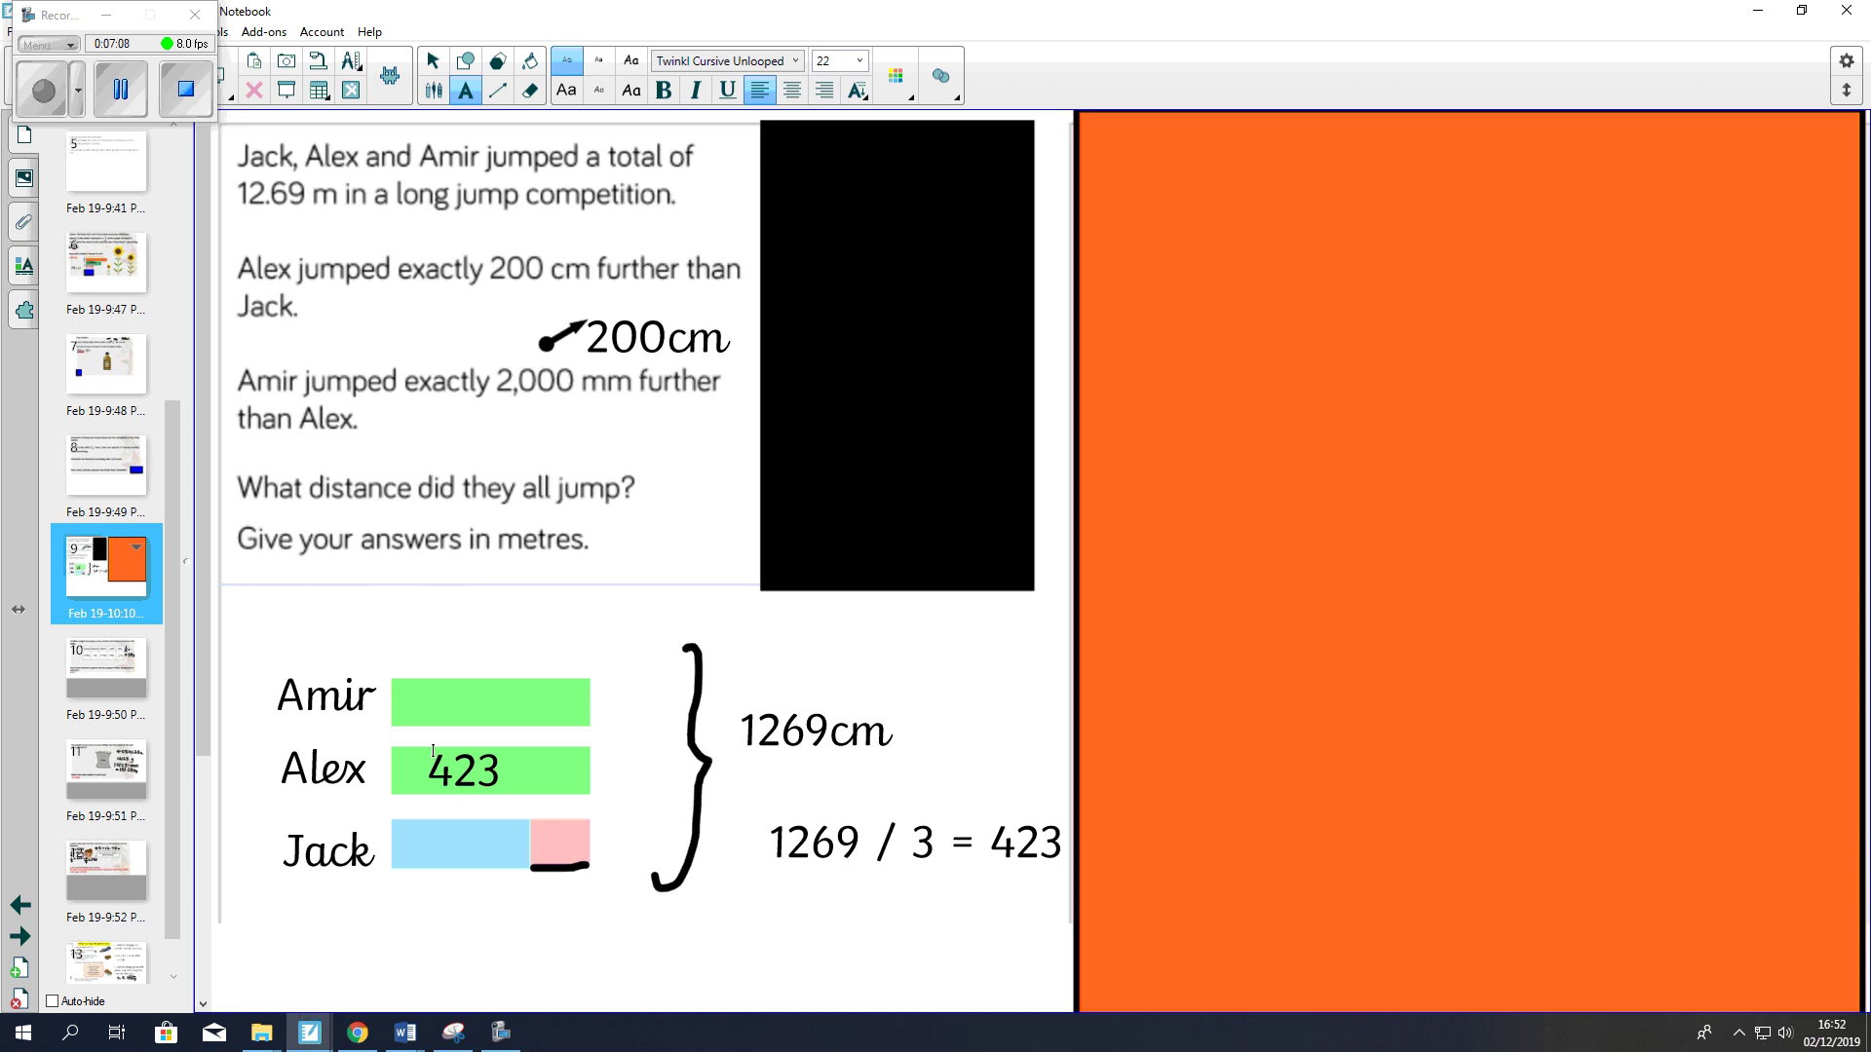
pyautogui.click(496, 776)
pyautogui.write('cm')
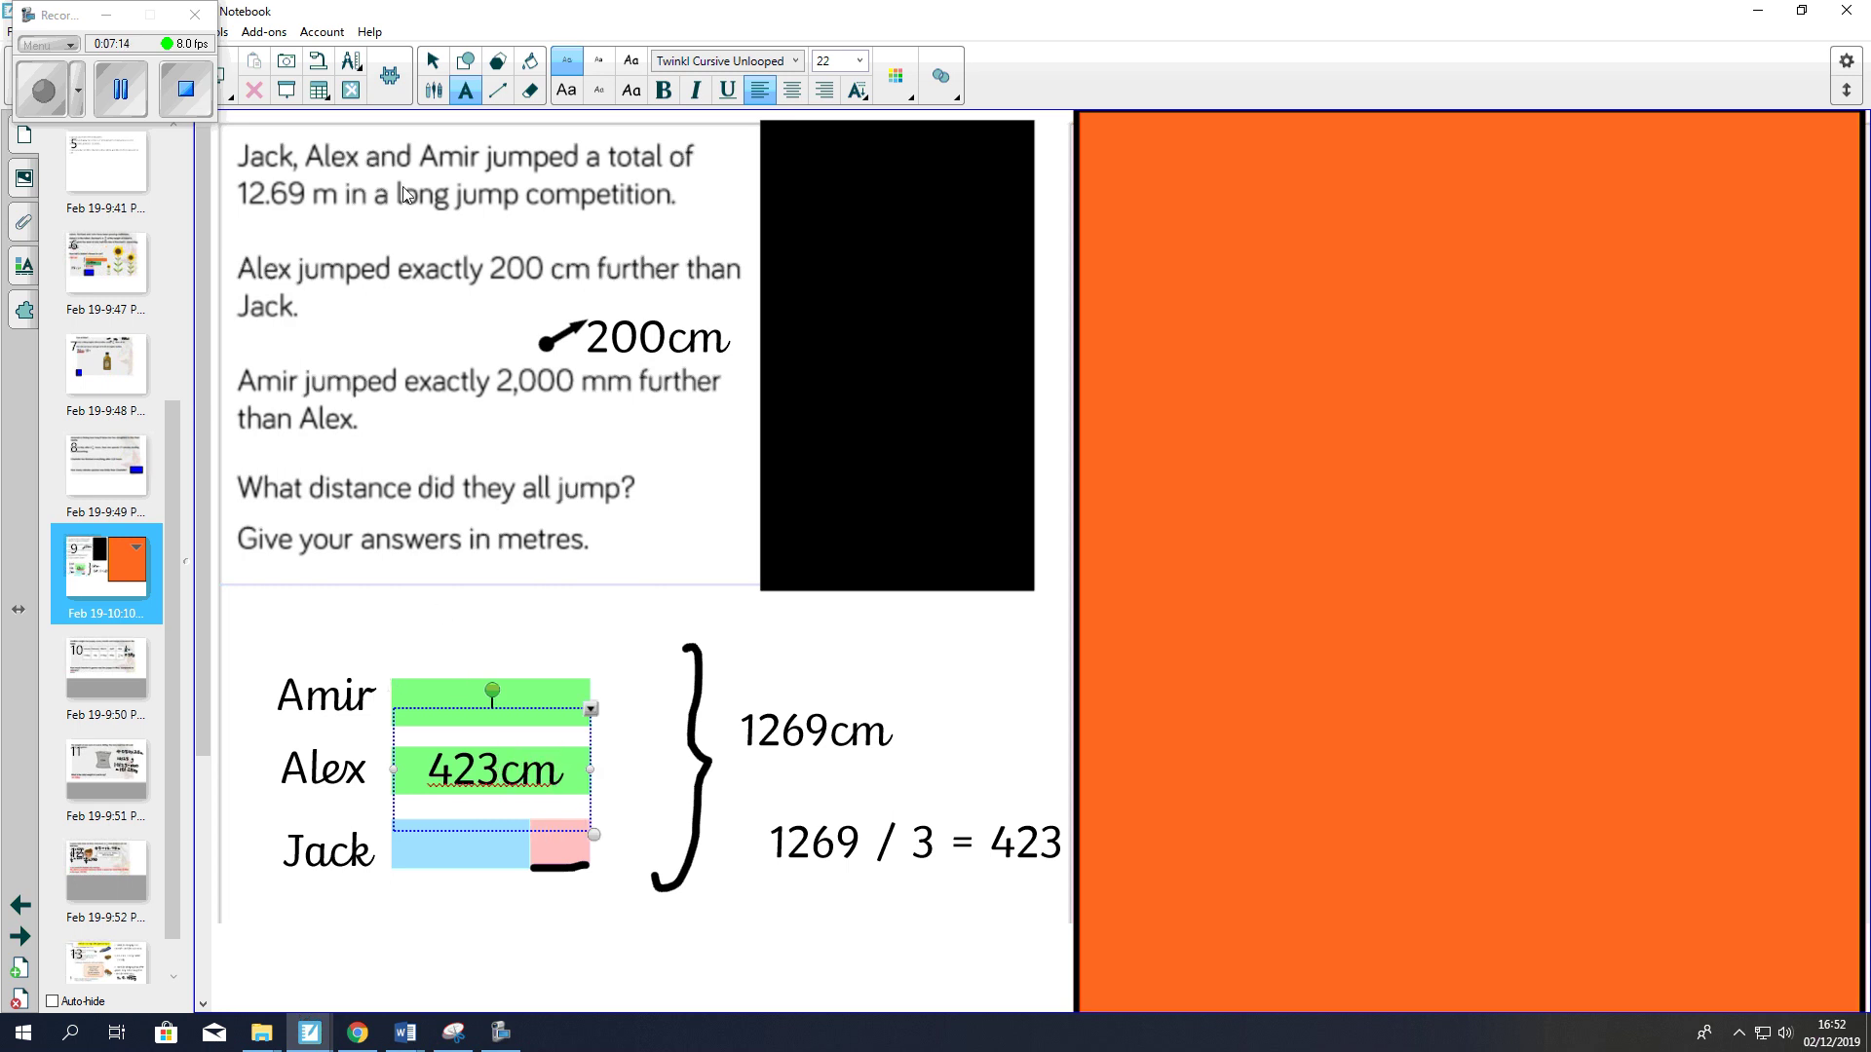
# - Move the pink piece back onto Amir's bar
pyautogui.click(432, 61)
pyautogui.moveTo(548, 848); pyautogui.dragTo(622, 706)
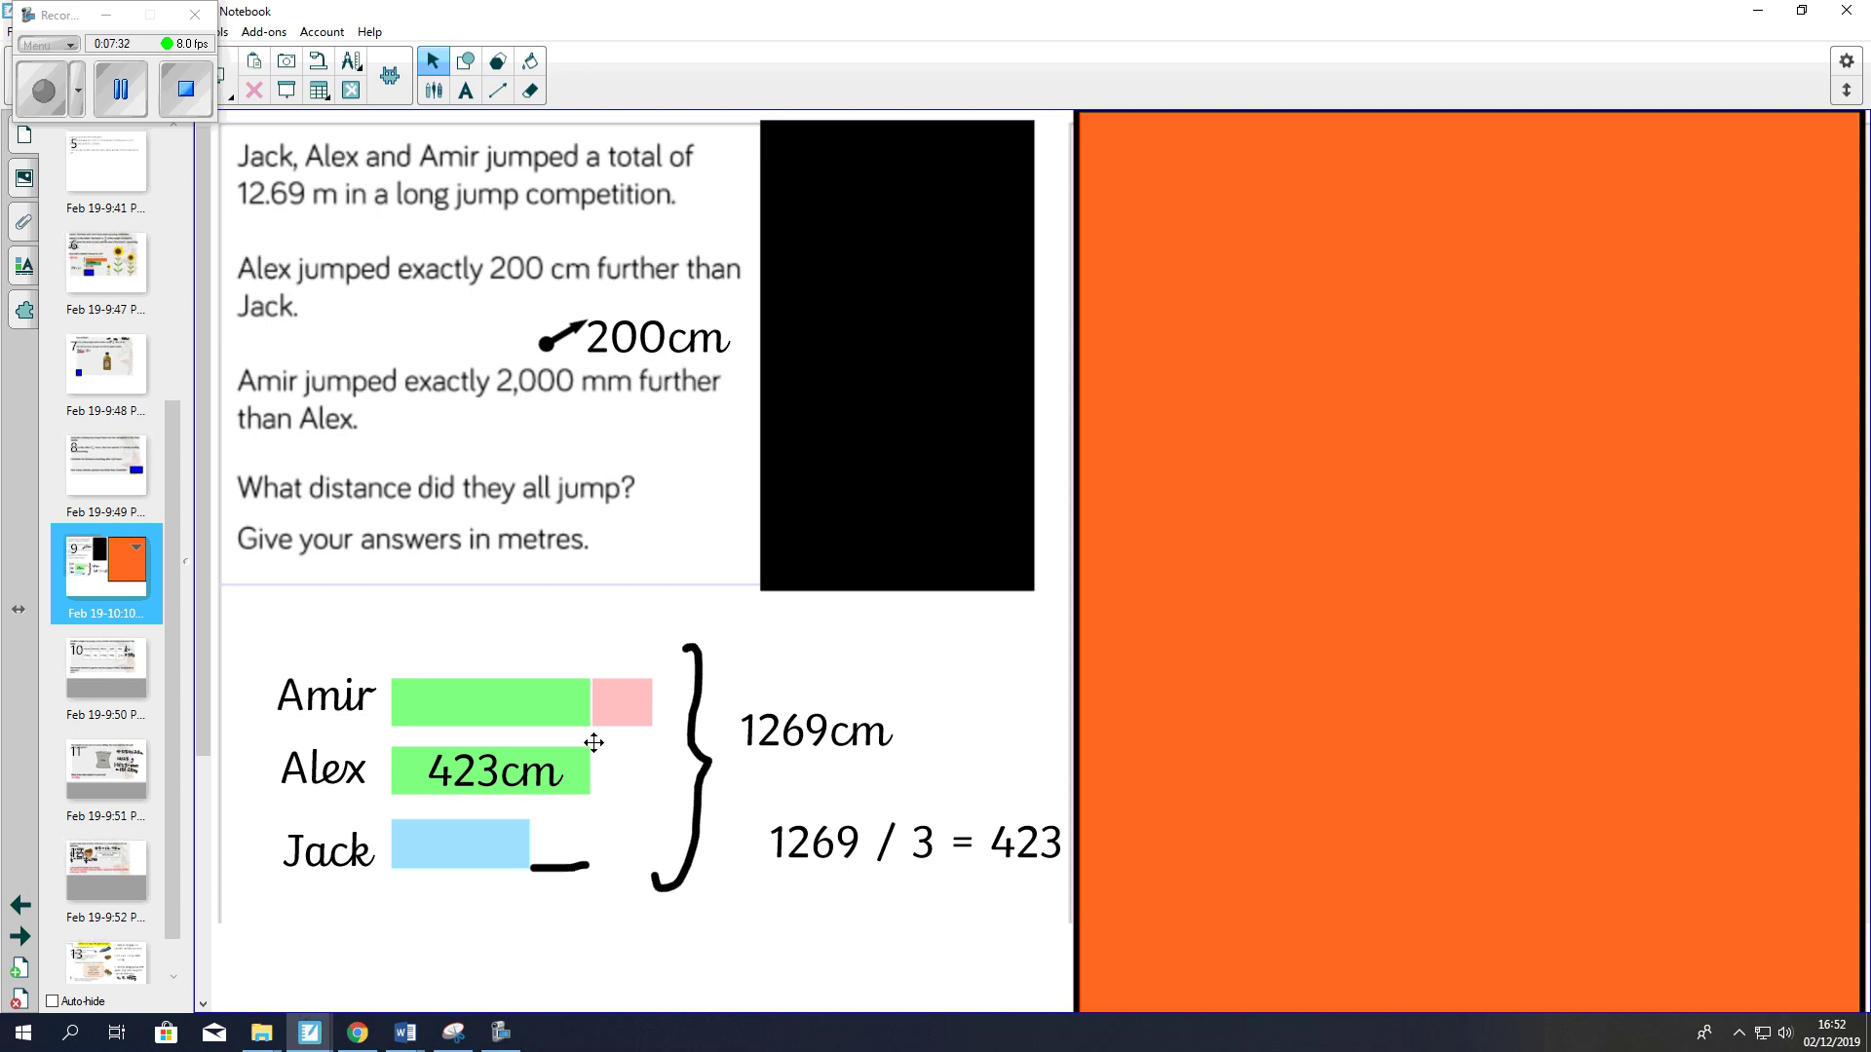
pyautogui.click(434, 91)
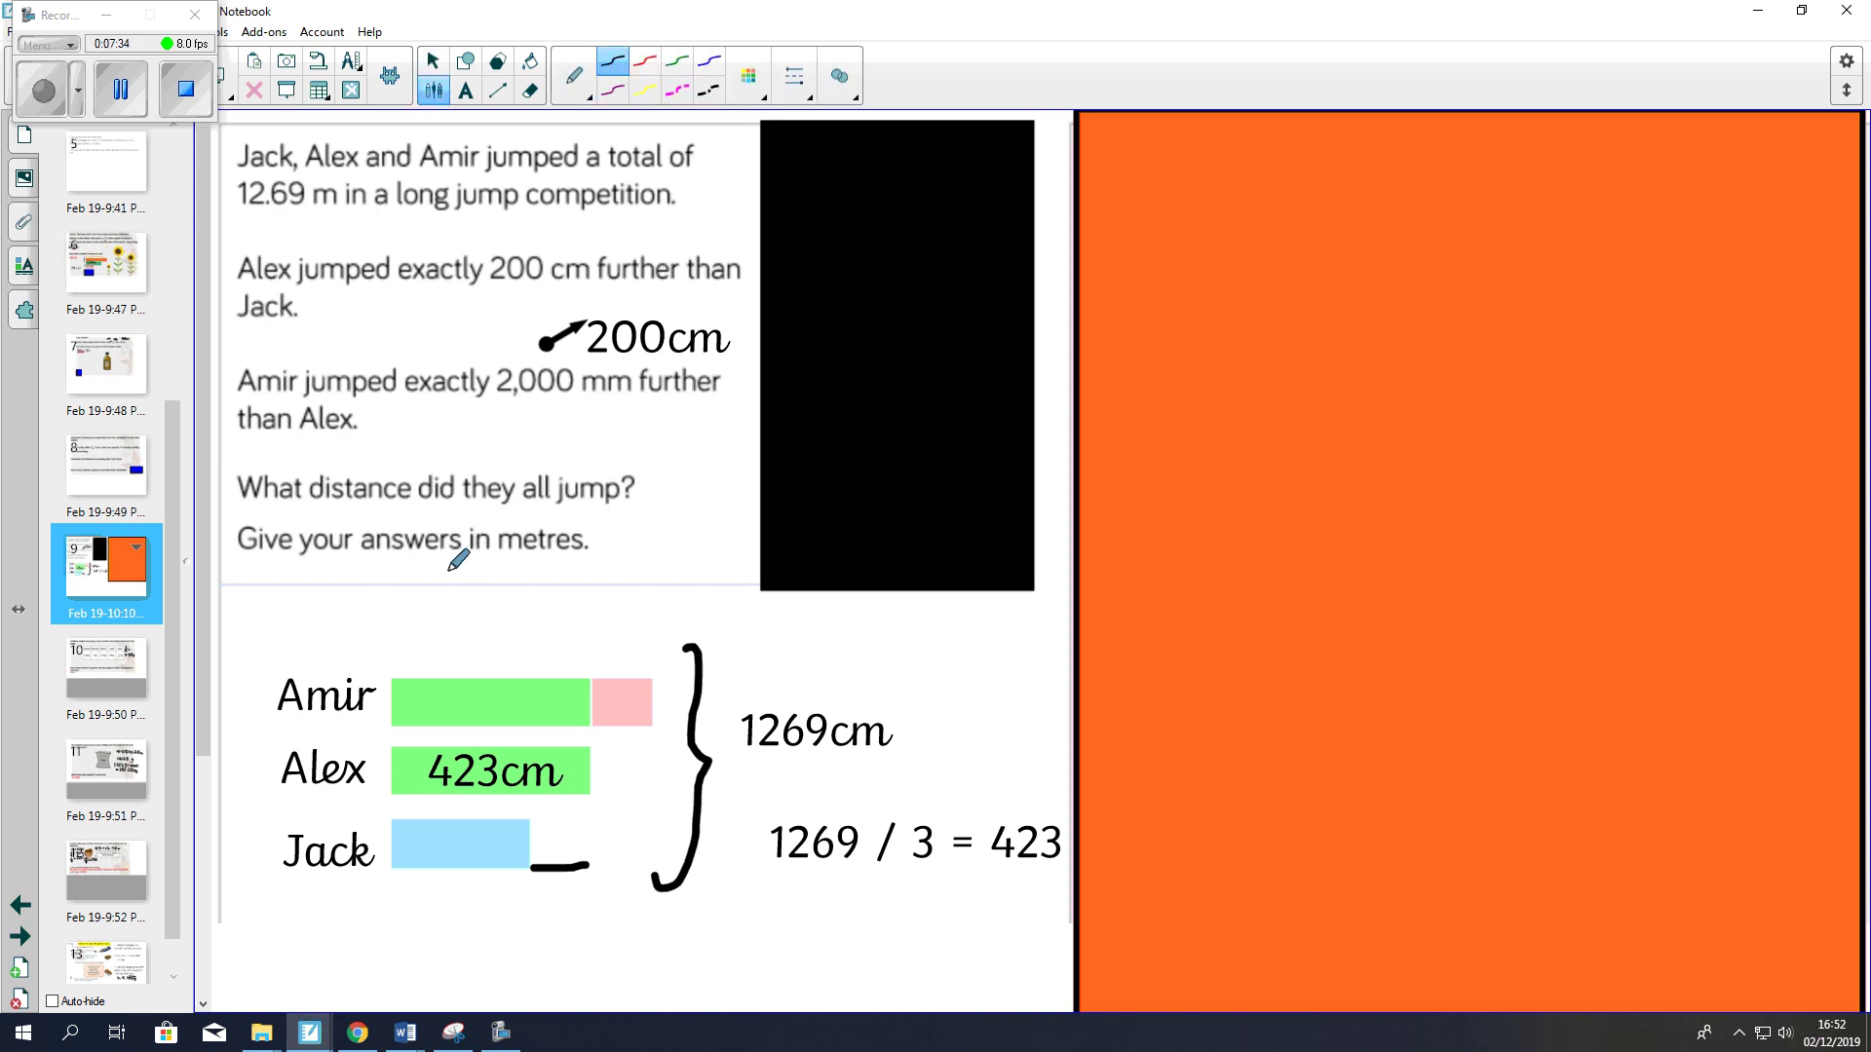